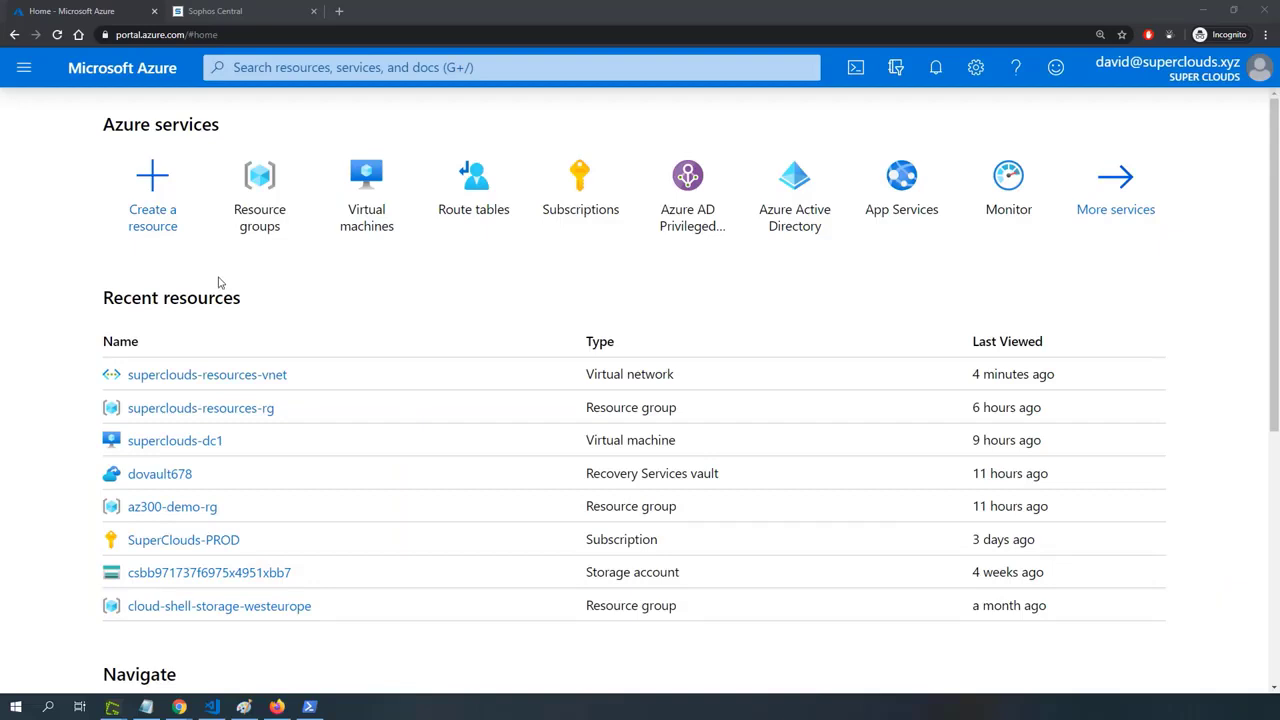
Search for "windows virtual deskt" and start creating the Marketplace offer Windows Virtual Desktop - Provision a host pool.
{"action": "left_click", "coordinate": [248, 74]}
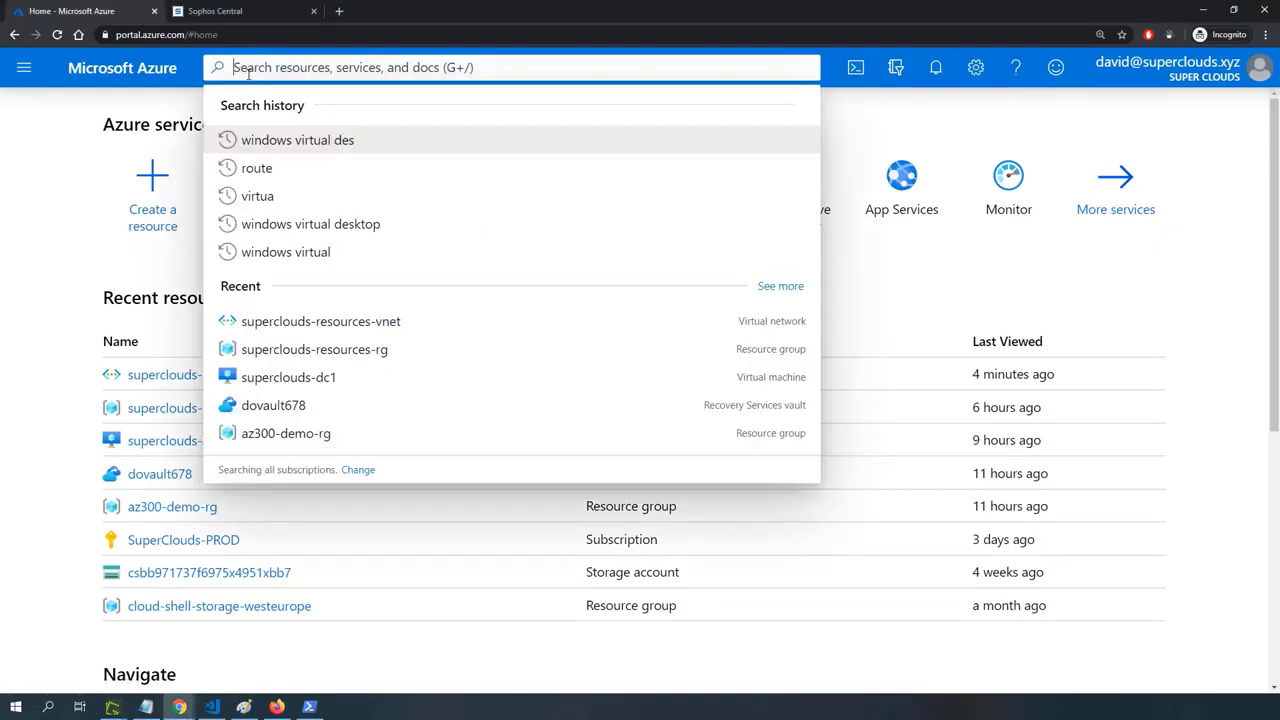
{"action": "type", "text": "windo"}
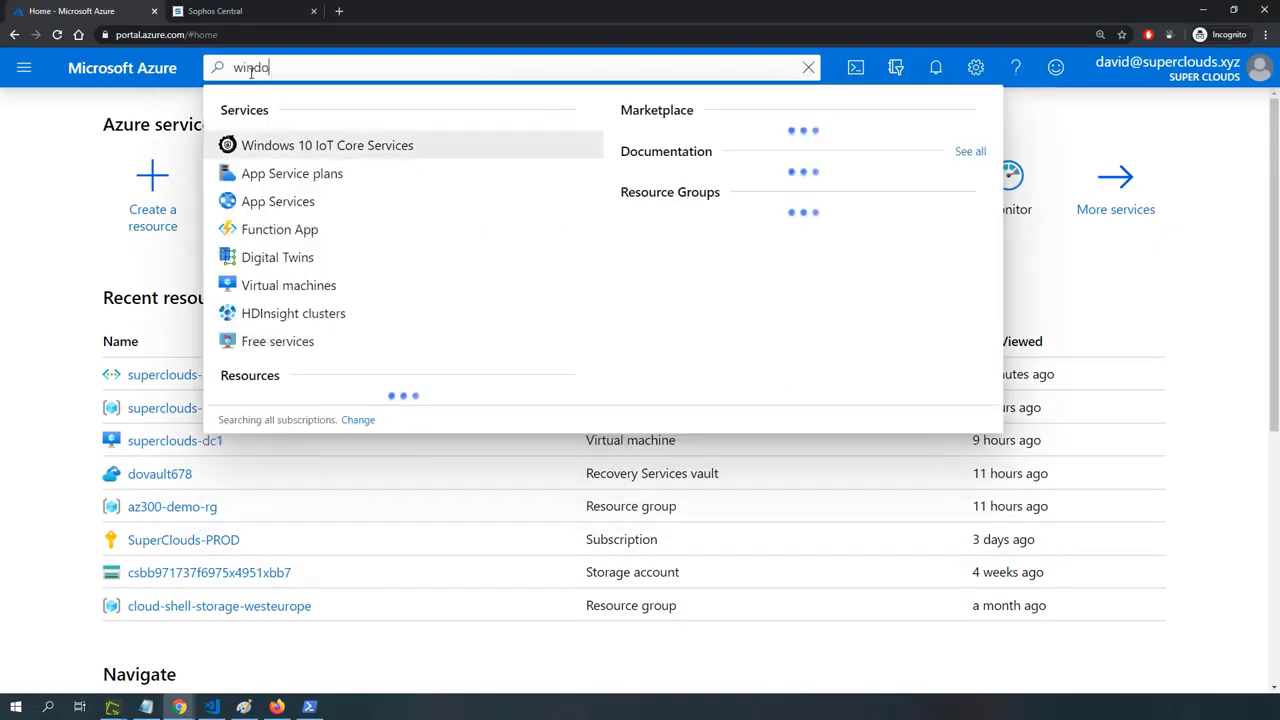
{"action": "type", "text": "ws virtual"}
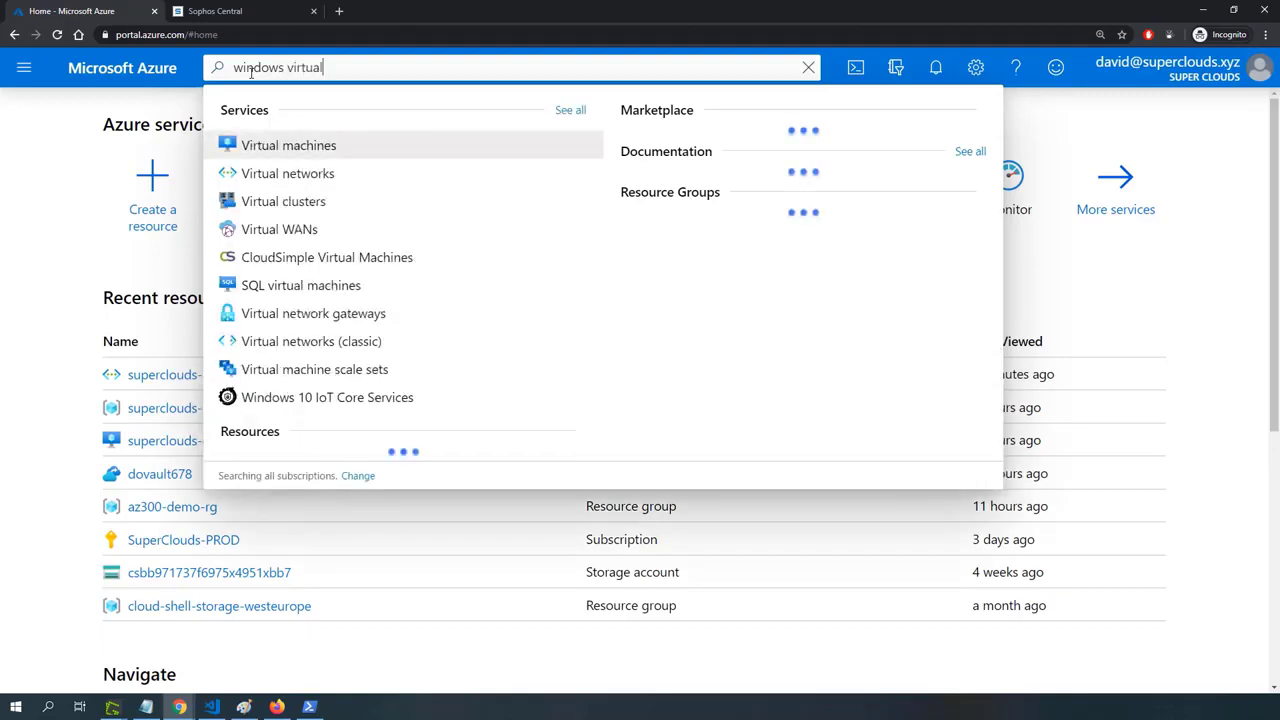
{"action": "type", "text": " deskt"}
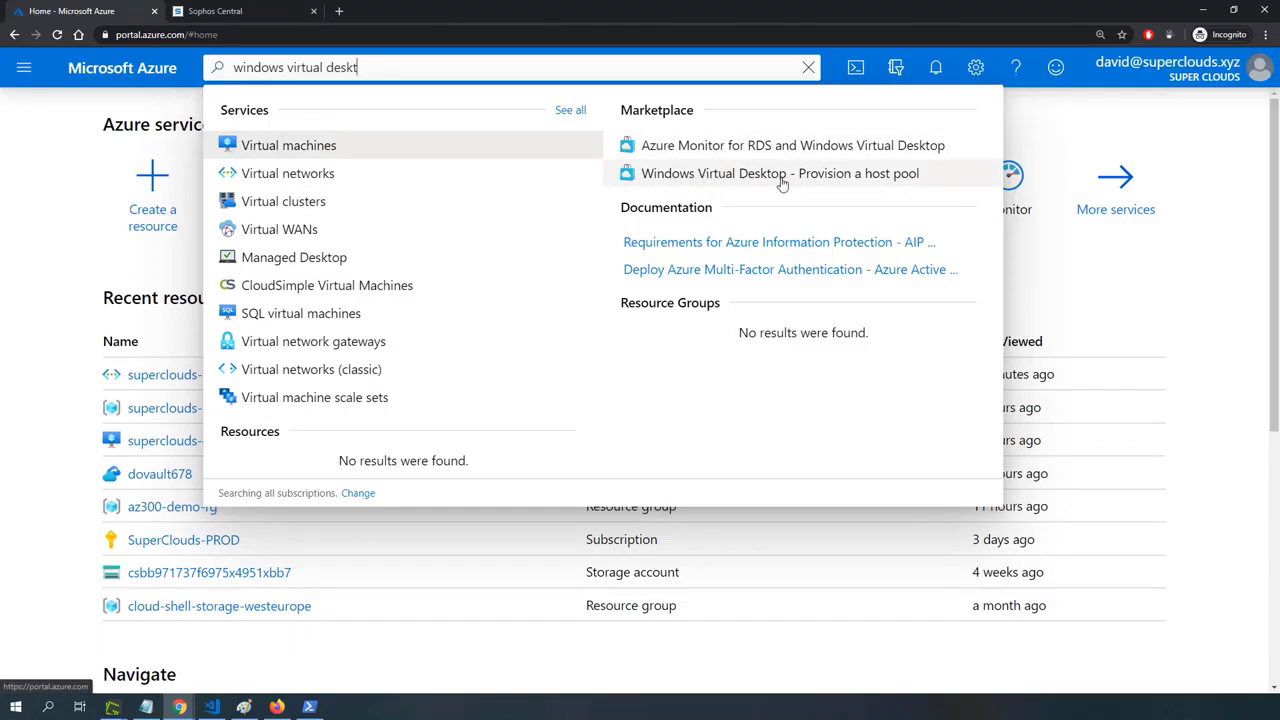
{"action": "left_click", "coordinate": [868, 177]}
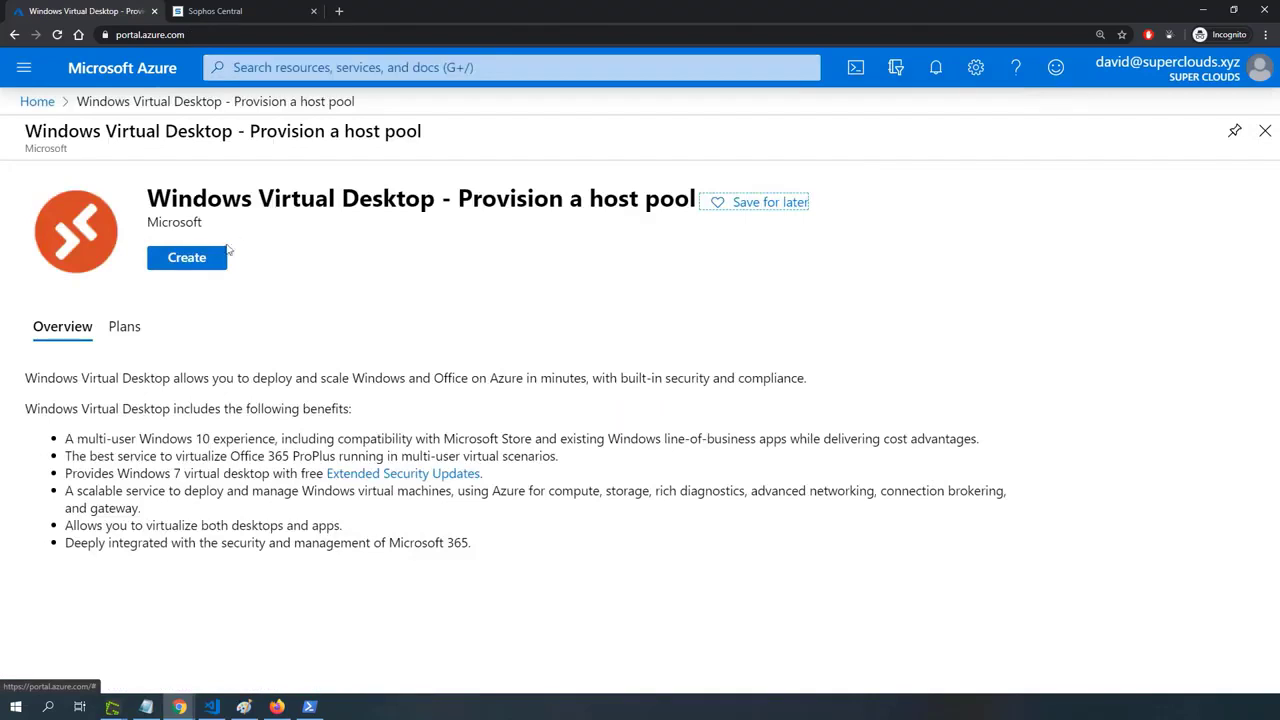
{"action": "left_click", "coordinate": [190, 259]}
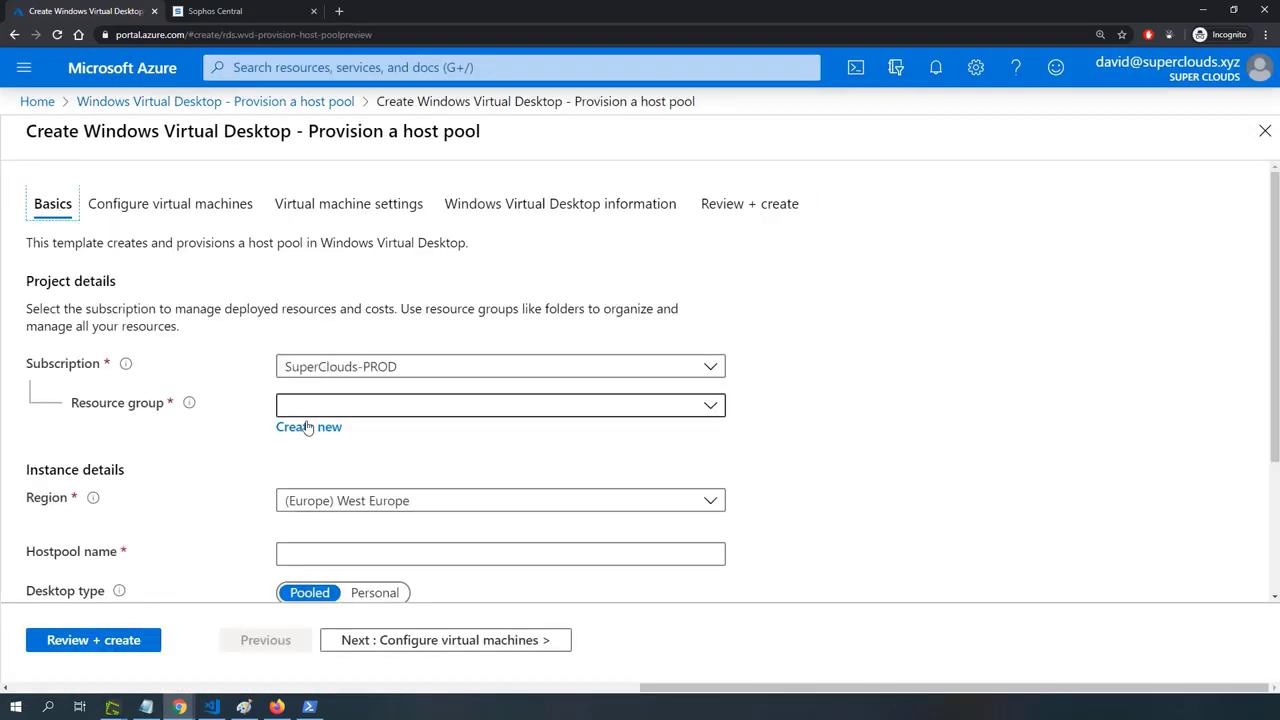
Create a new resource group named superclouds-vd-pool-rg for the host pool.
{"action": "left_click", "coordinate": [308, 427]}
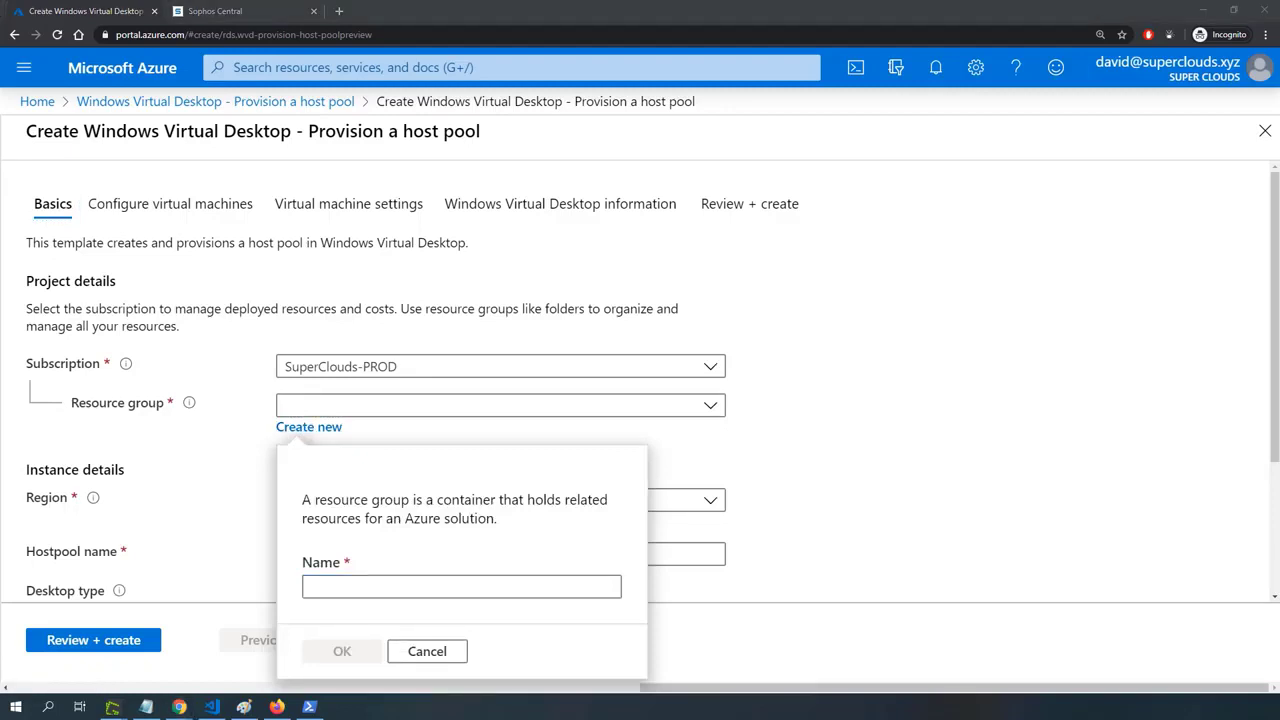
{"action": "left_click", "coordinate": [400, 585]}
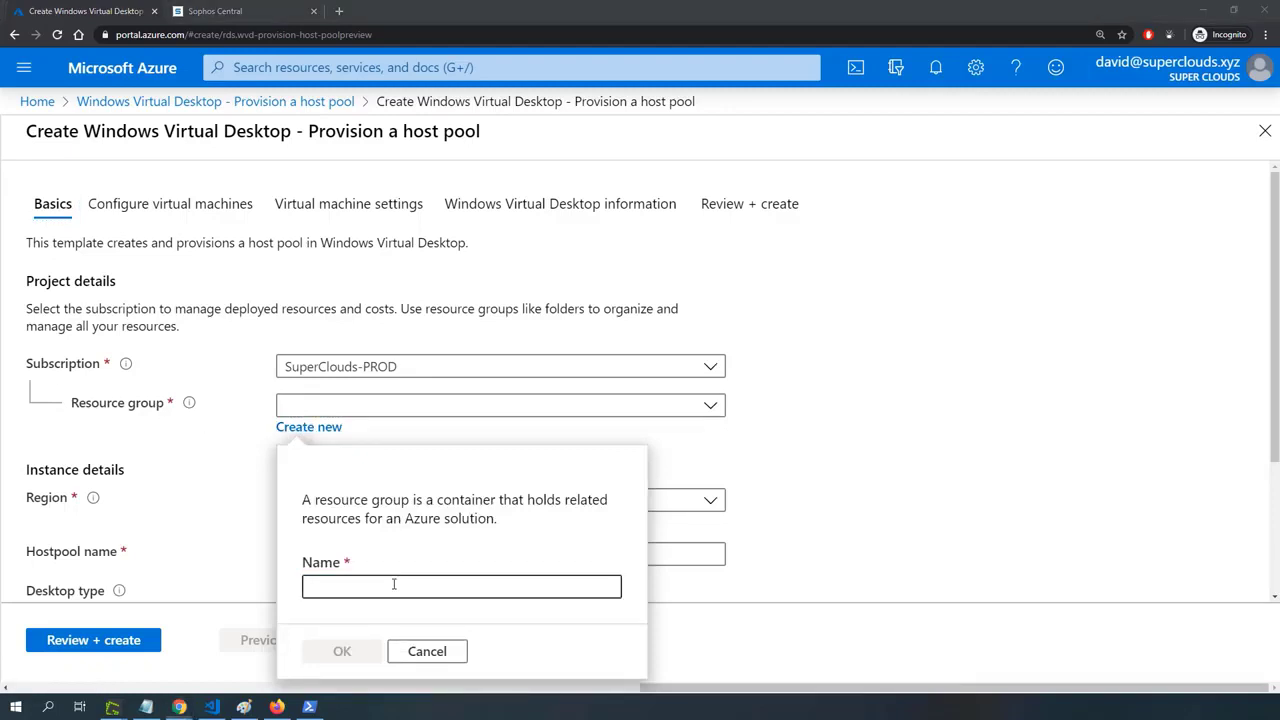
{"action": "type", "text": "superclouds-vd-pool-rg"}
{"action": "key", "text": "Return"}
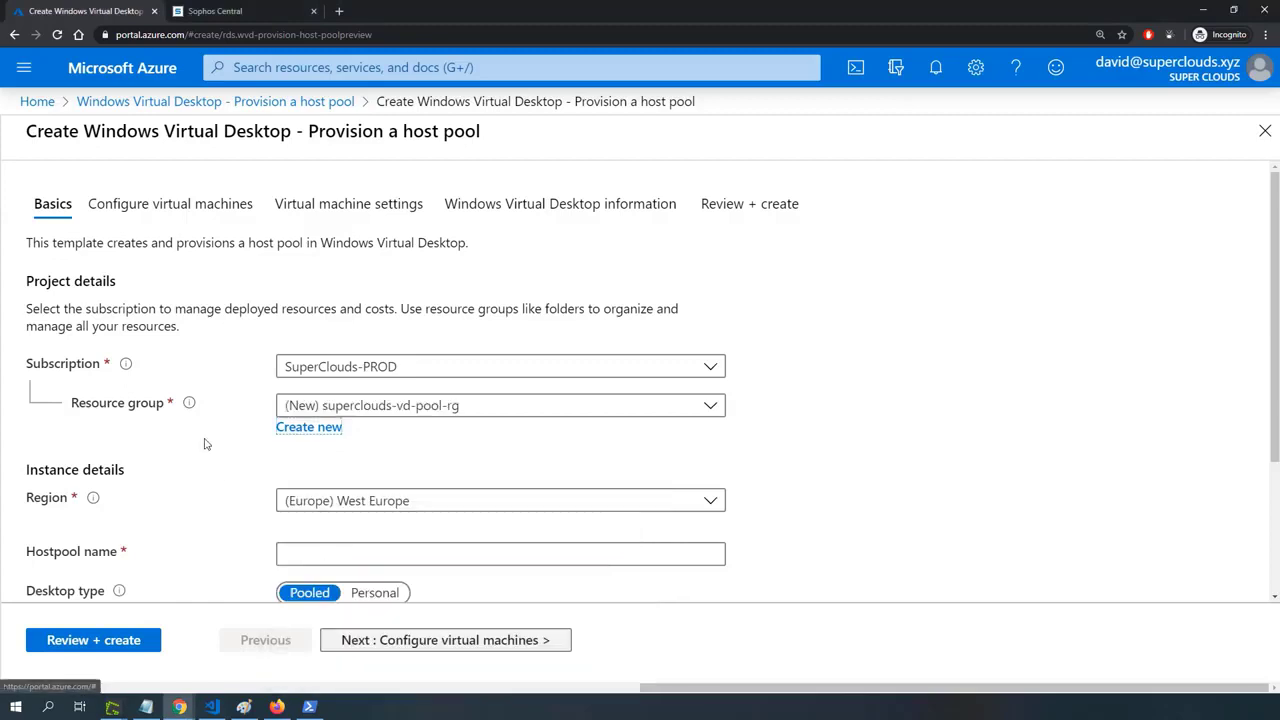
Set the host pool's region to (Europe) UK South.
{"action": "left_click", "coordinate": [360, 506]}
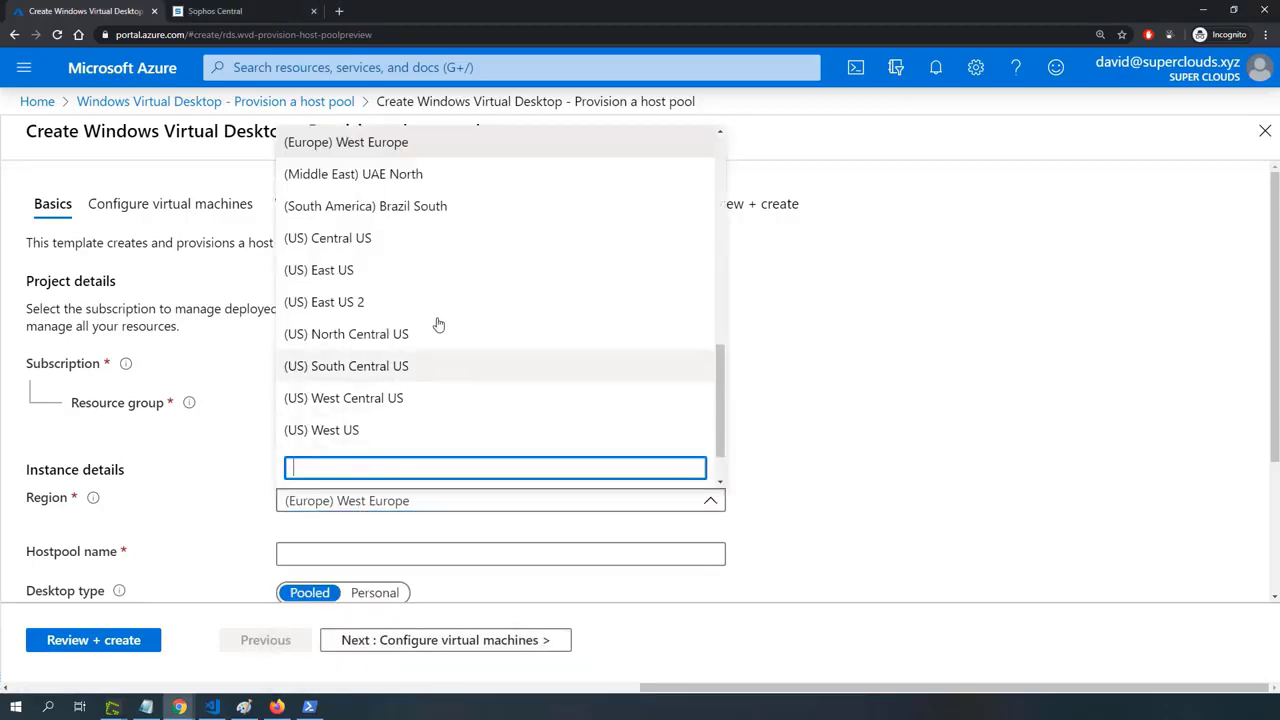
{"action": "scroll", "coordinate": [400, 268], "scroll_direction": "down", "scroll_amount": 1}
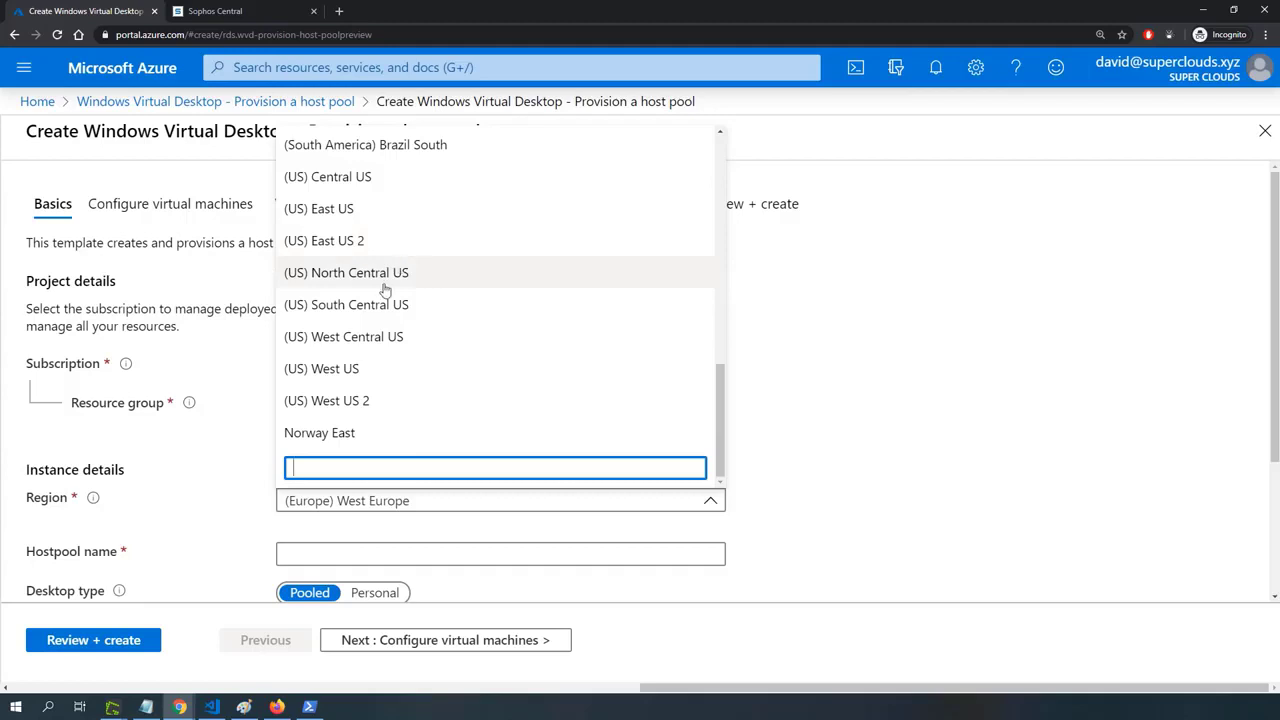
{"action": "scroll", "coordinate": [386, 289], "scroll_direction": "up", "scroll_amount": 4}
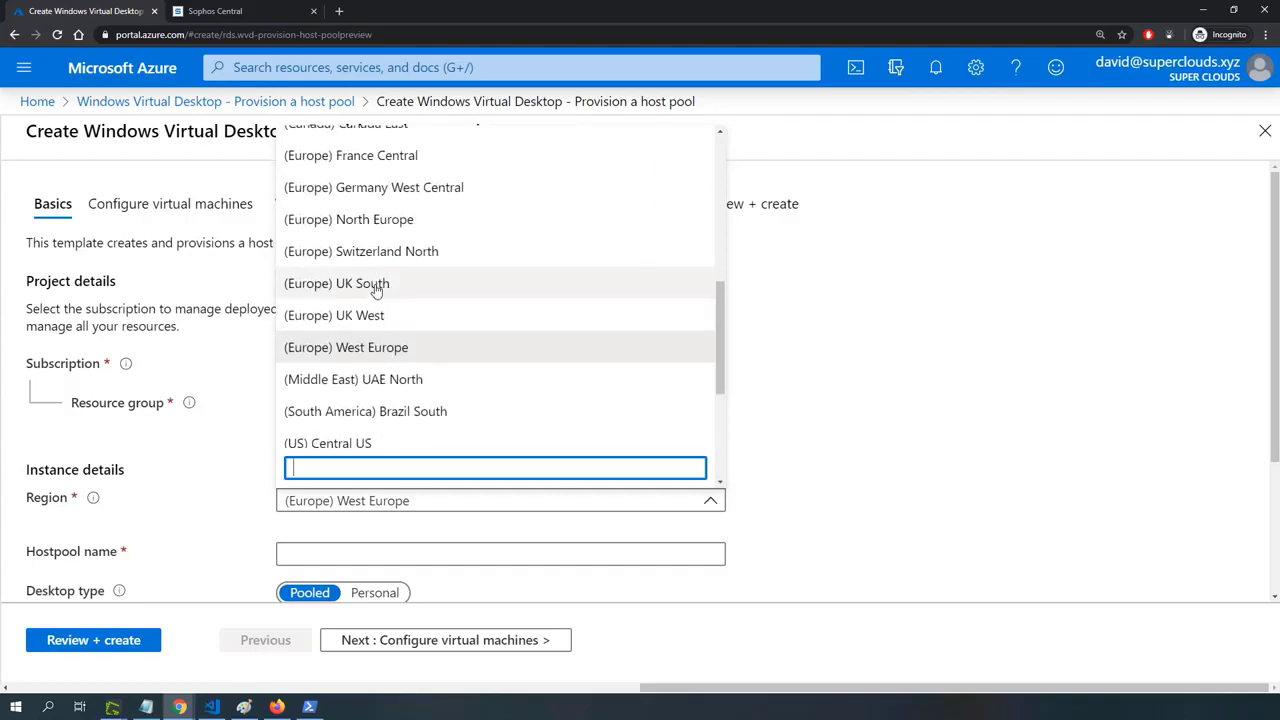
{"action": "left_click", "coordinate": [375, 284]}
Name the host pool superclouds-vd-pool.
{"action": "scroll", "coordinate": [252, 458], "scroll_direction": "down", "scroll_amount": 1}
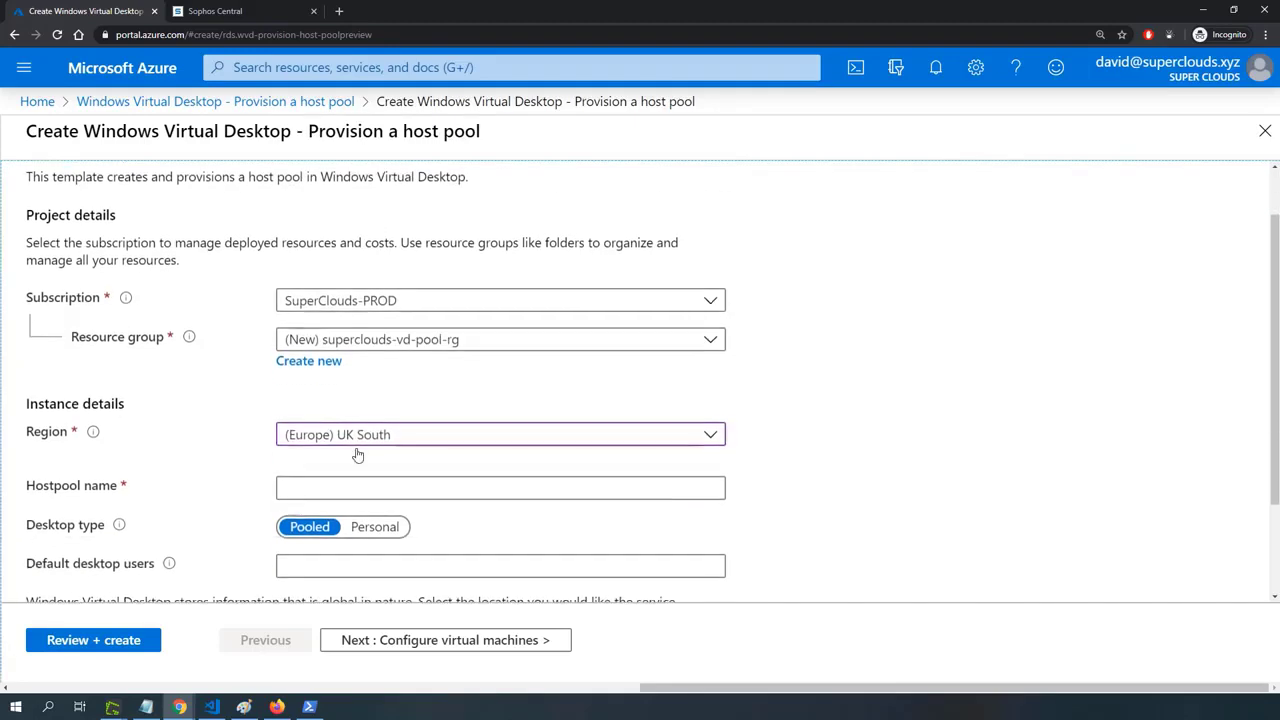
{"action": "left_click", "coordinate": [342, 484]}
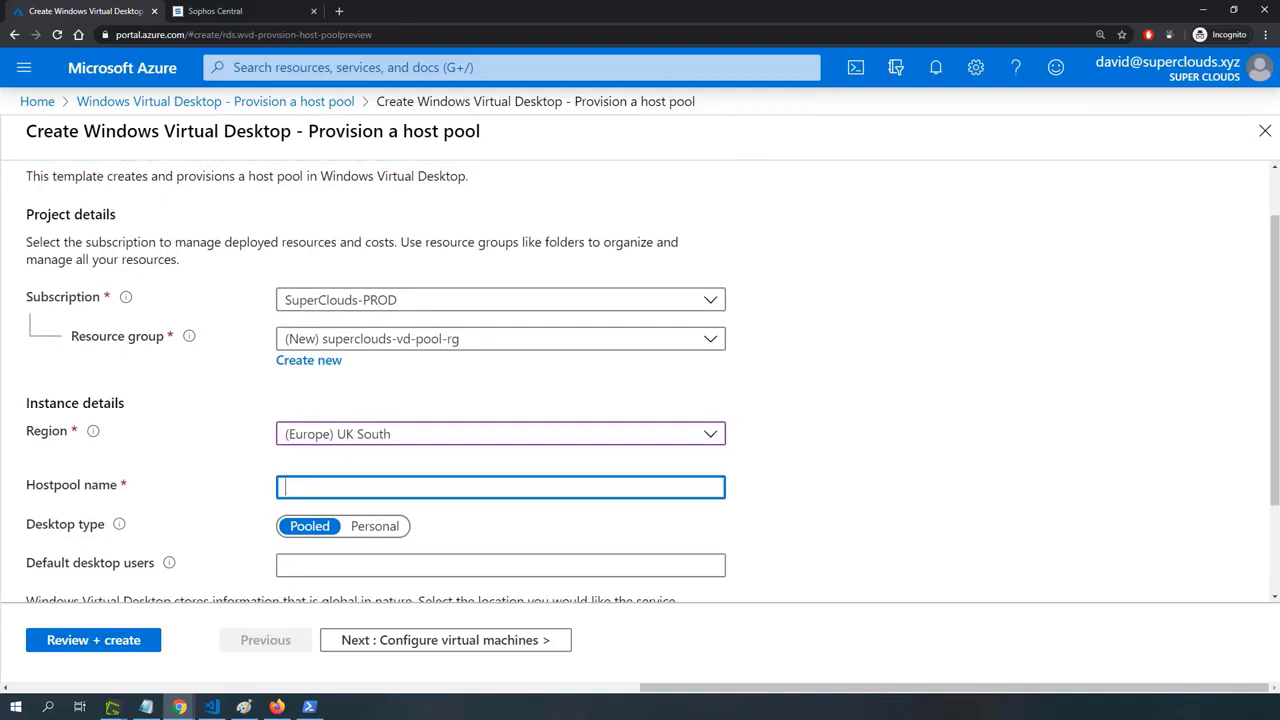
{"action": "key", "text": "alt+Tab"}
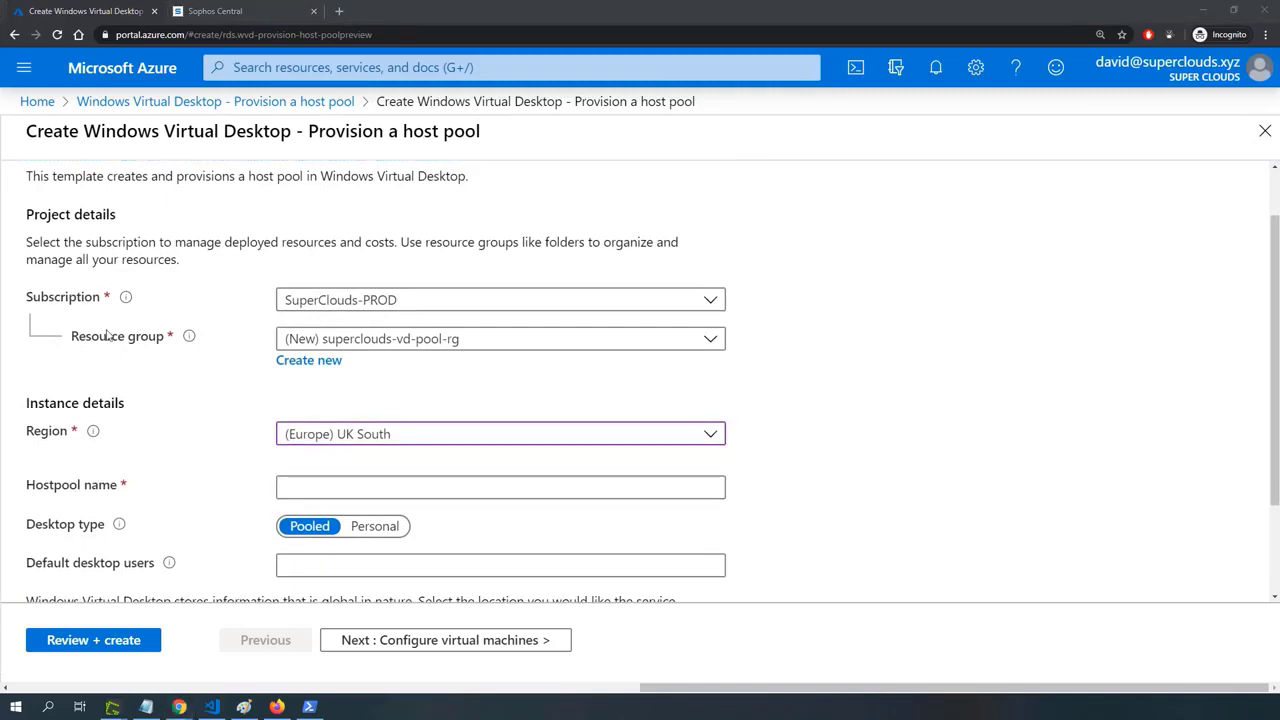
{"action": "left_click", "coordinate": [331, 481]}
{"action": "type", "text": "superclouds-vd-pool"}
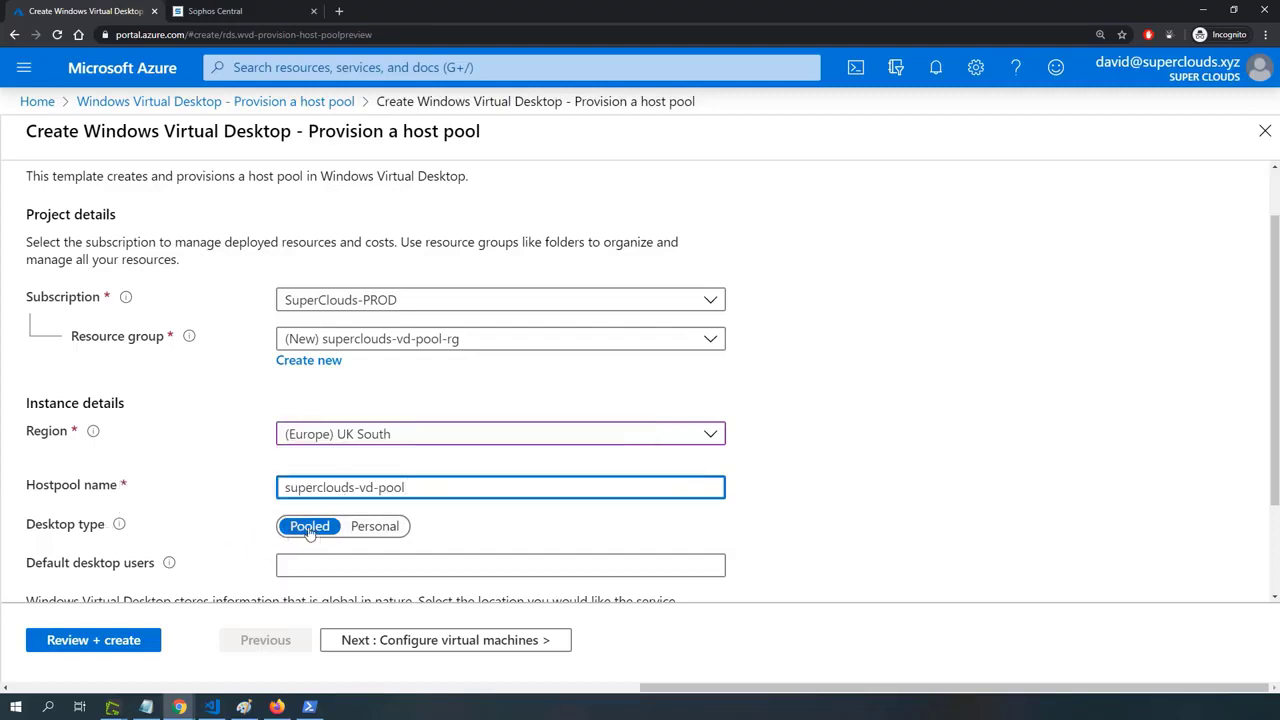
Fill in the two default desktop users' e-mail addresses and proceed to the virtual machine configuration.
{"action": "scroll", "coordinate": [310, 530], "scroll_direction": "down", "scroll_amount": 3}
{"action": "left_click", "coordinate": [290, 435]}
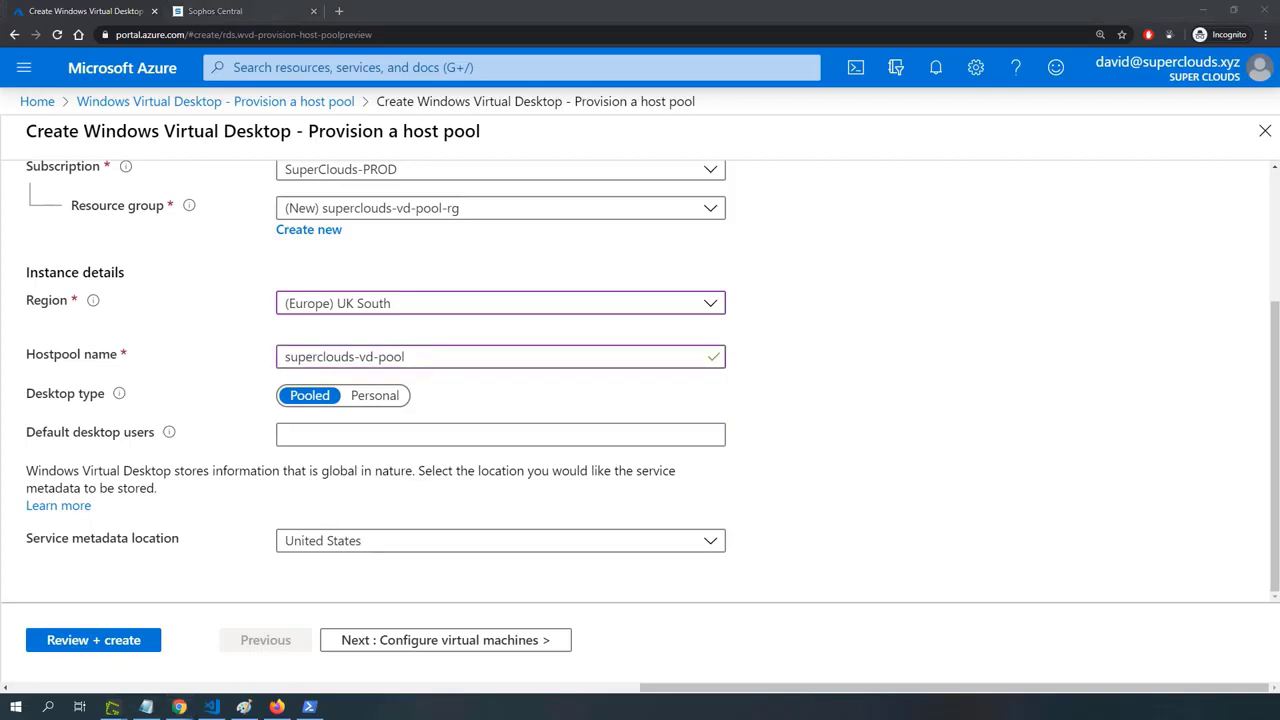
{"action": "left_click", "coordinate": [332, 437]}
{"action": "key", "text": "ctrl+v"}
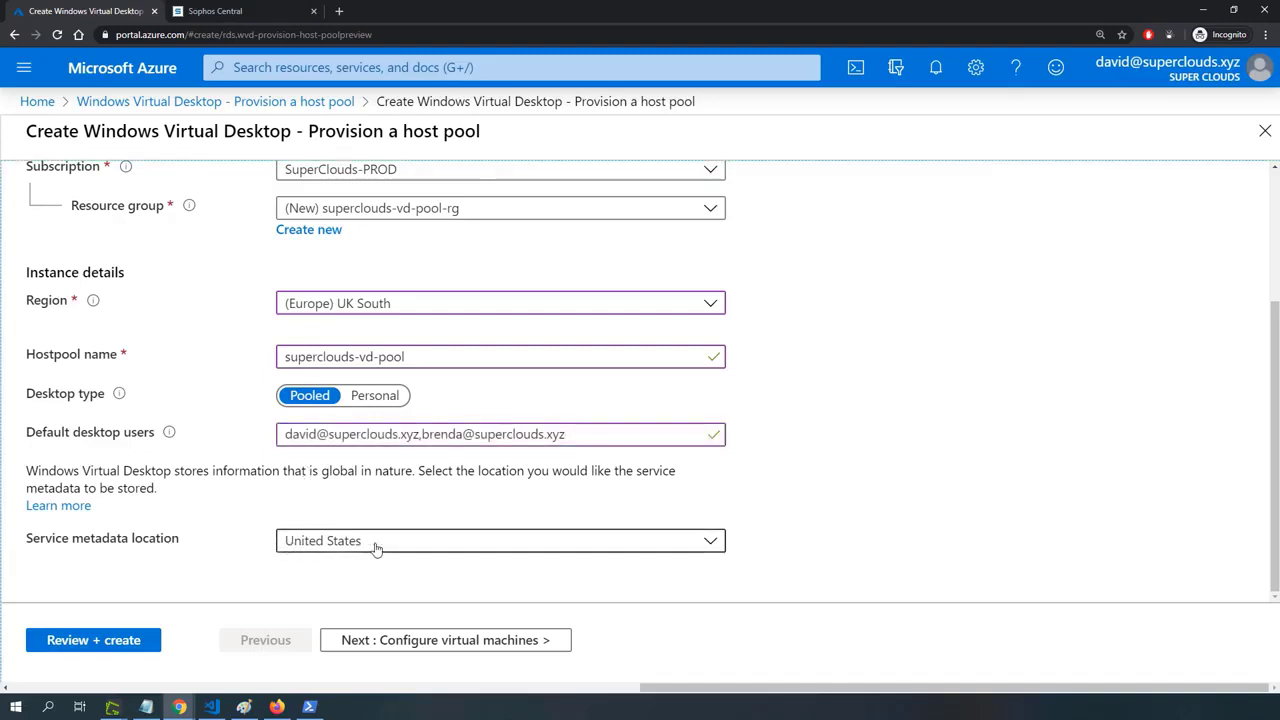
{"action": "left_click", "coordinate": [443, 645]}
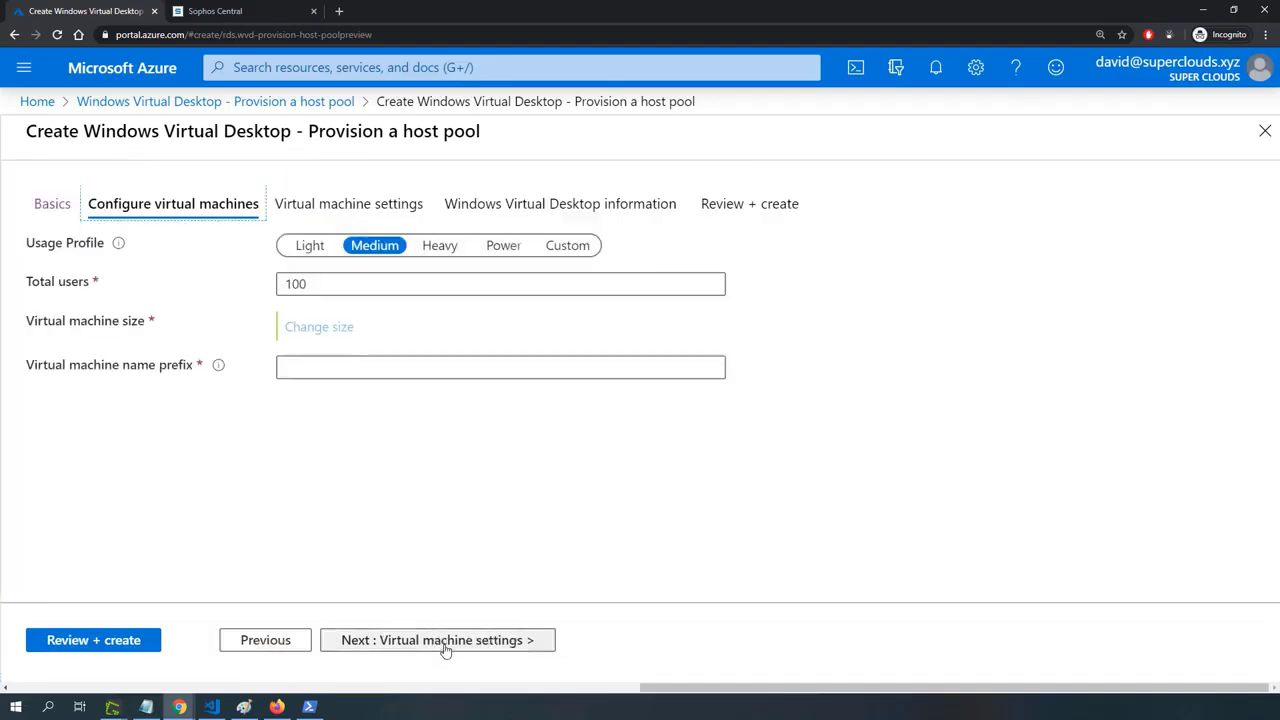
Choose the Light usage profile and set the total users to 2.
{"action": "left_click", "coordinate": [303, 246]}
{"action": "left_click", "coordinate": [318, 284]}
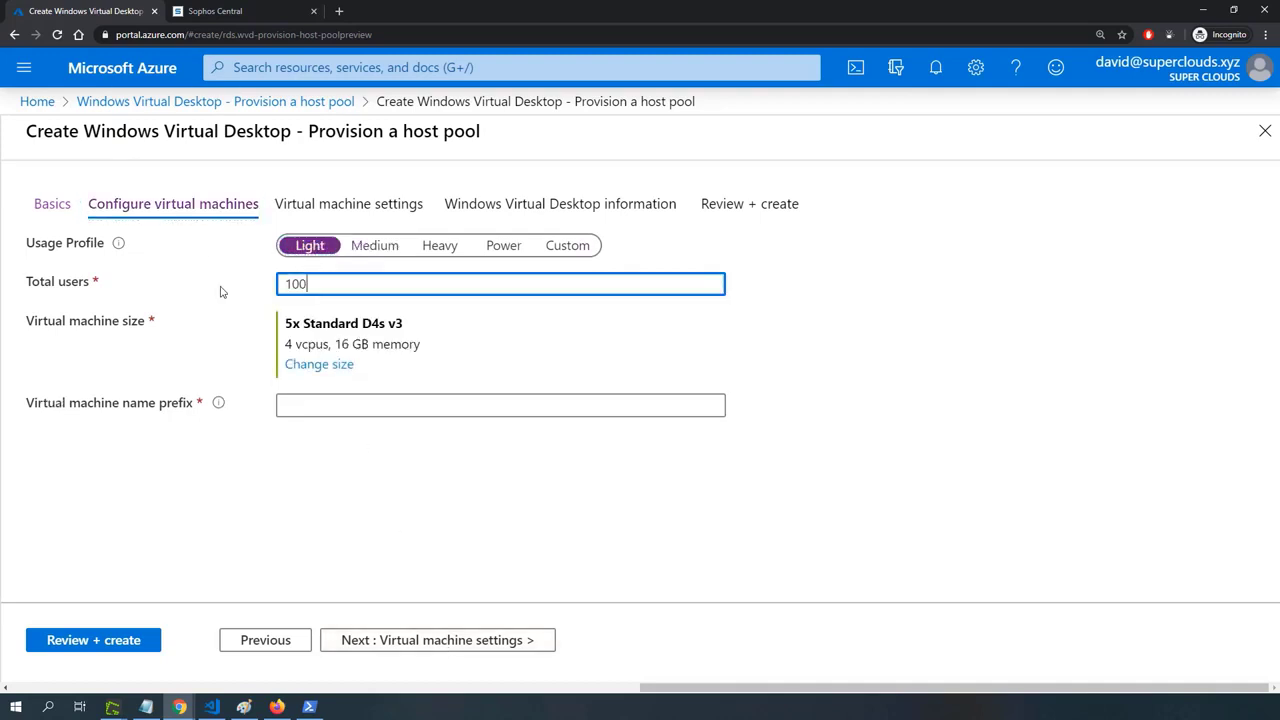
{"action": "key", "text": "ctrl+a"}
{"action": "type", "text": "2"}
{"action": "left_click", "coordinate": [225, 347]}
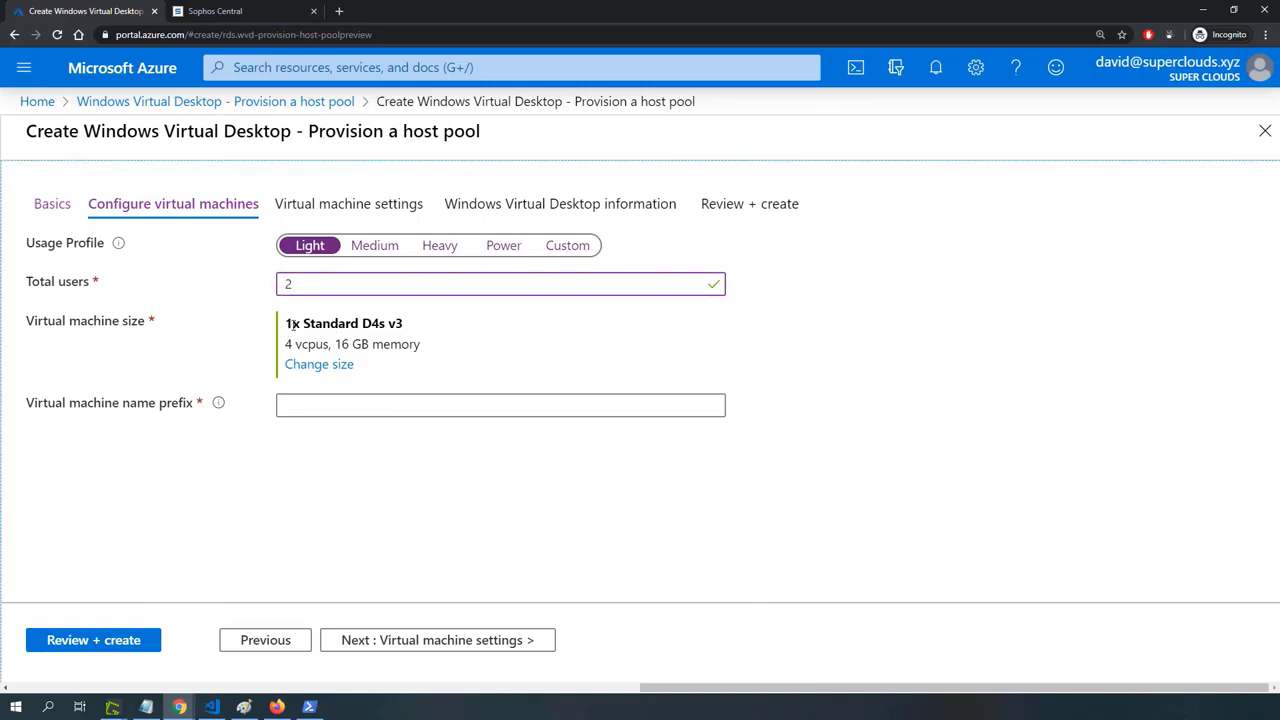
Fill in the virtual machine name prefix and proceed to the virtual machine settings.
{"action": "left_click", "coordinate": [310, 404]}
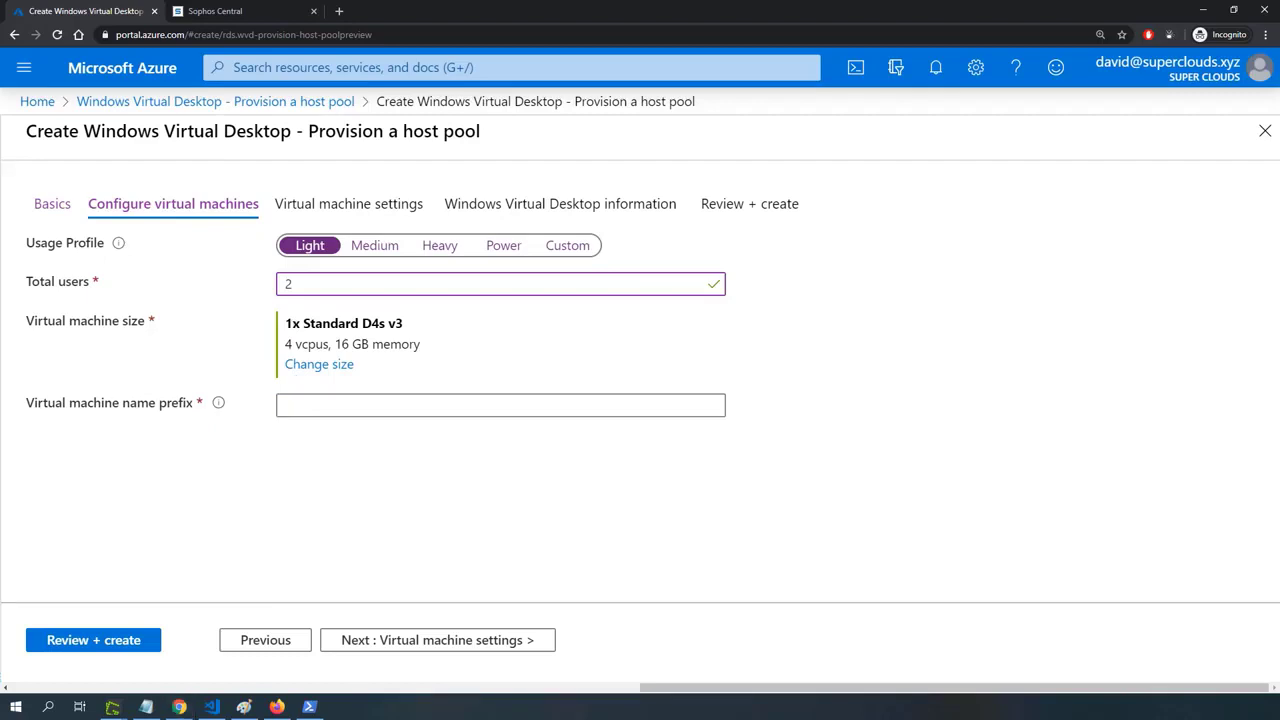
{"action": "left_click", "coordinate": [323, 406]}
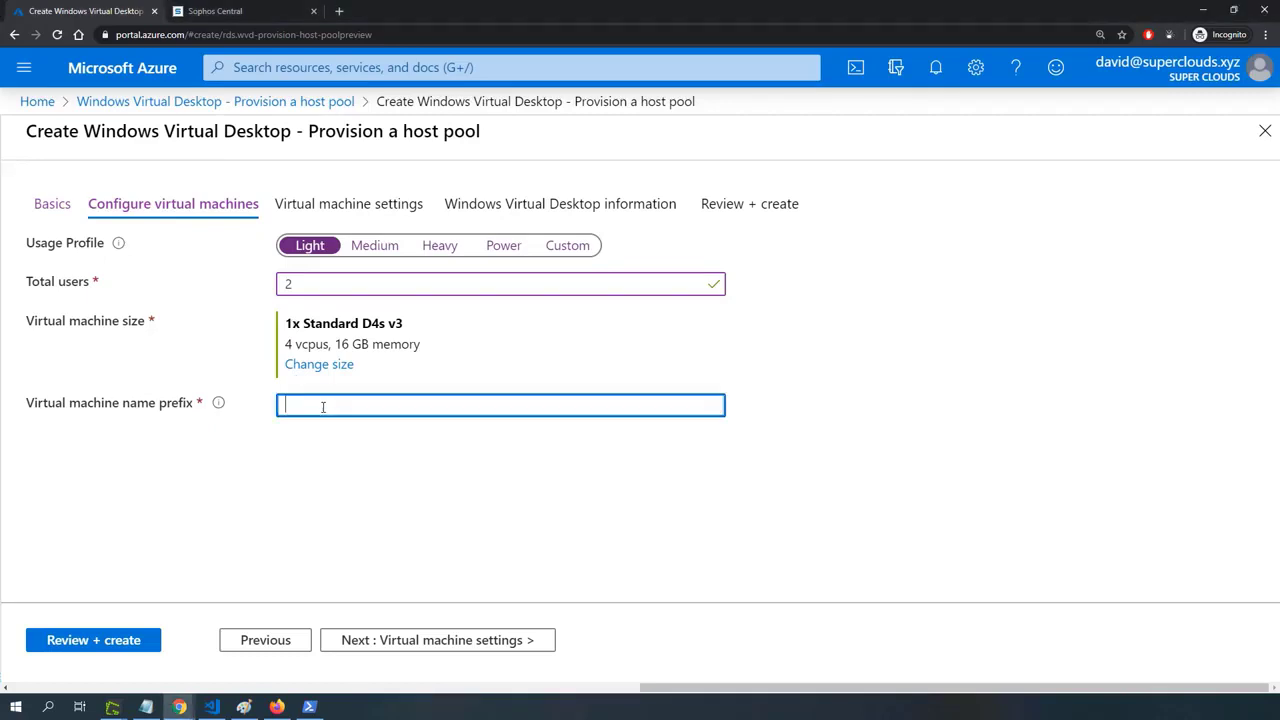
{"action": "type", "text": "vdpool-vm"}
{"action": "left_click", "coordinate": [424, 645]}
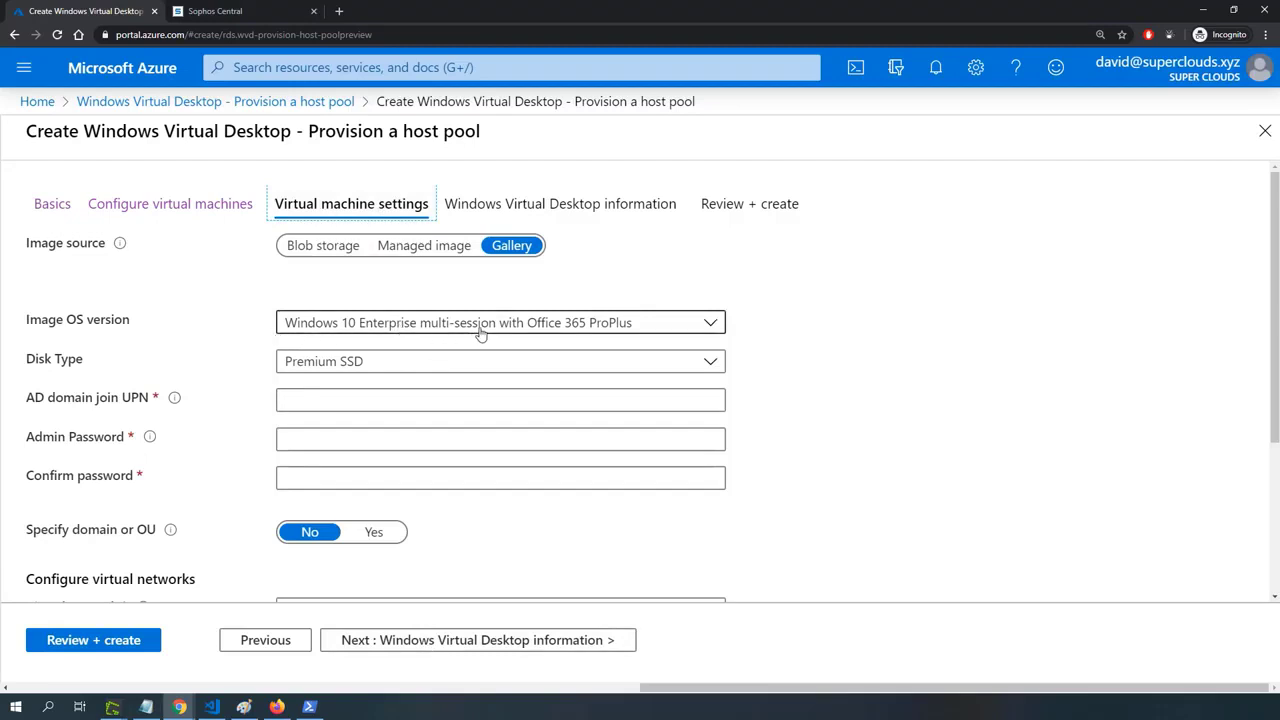
Enter the administrator account as the AD domain join UPN, then fill in and confirm its admin password.
{"action": "left_click", "coordinate": [309, 400]}
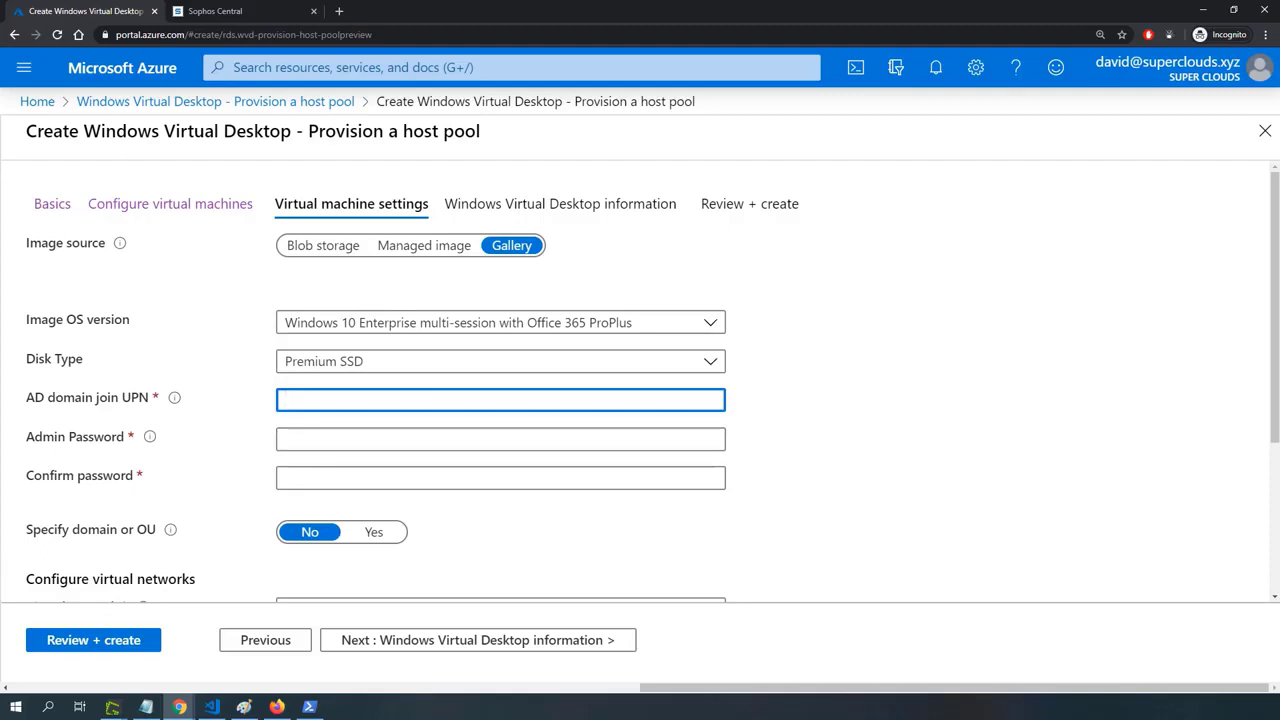
{"action": "left_click", "coordinate": [289, 399]}
{"action": "key", "text": "ctrl+v"}
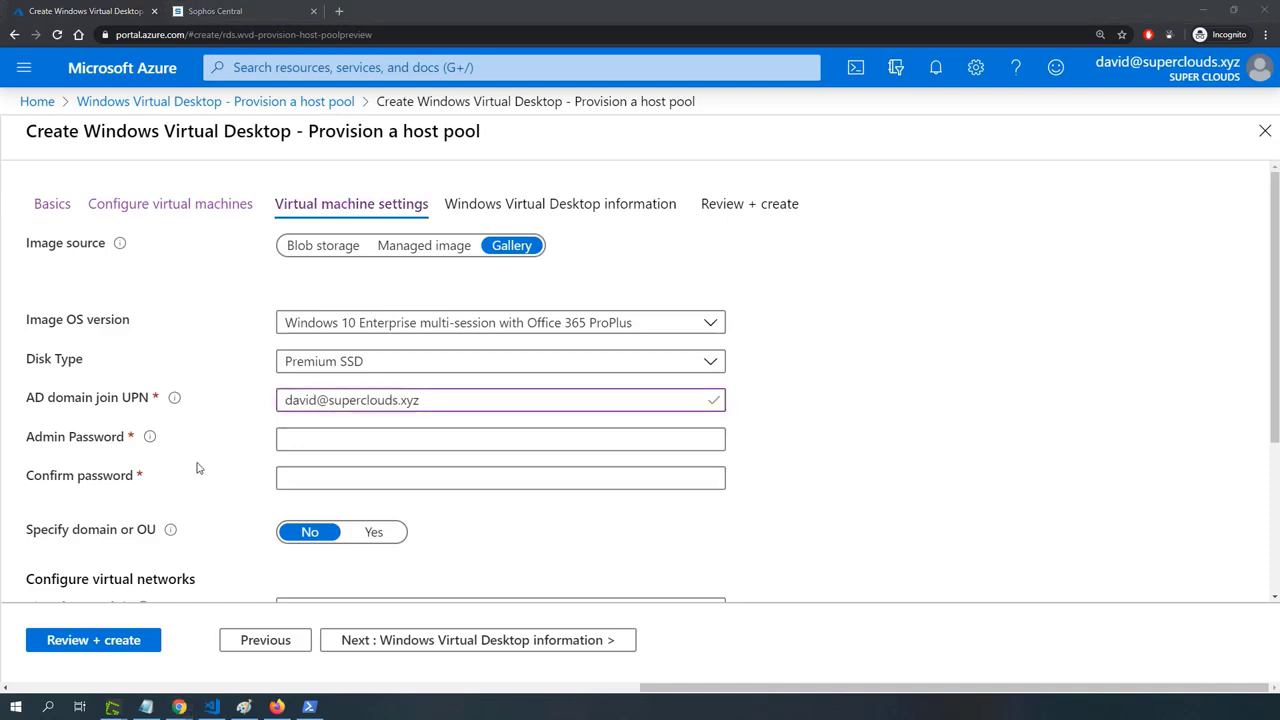
{"action": "left_click", "coordinate": [284, 437]}
{"action": "key", "text": "ctrl+v"}
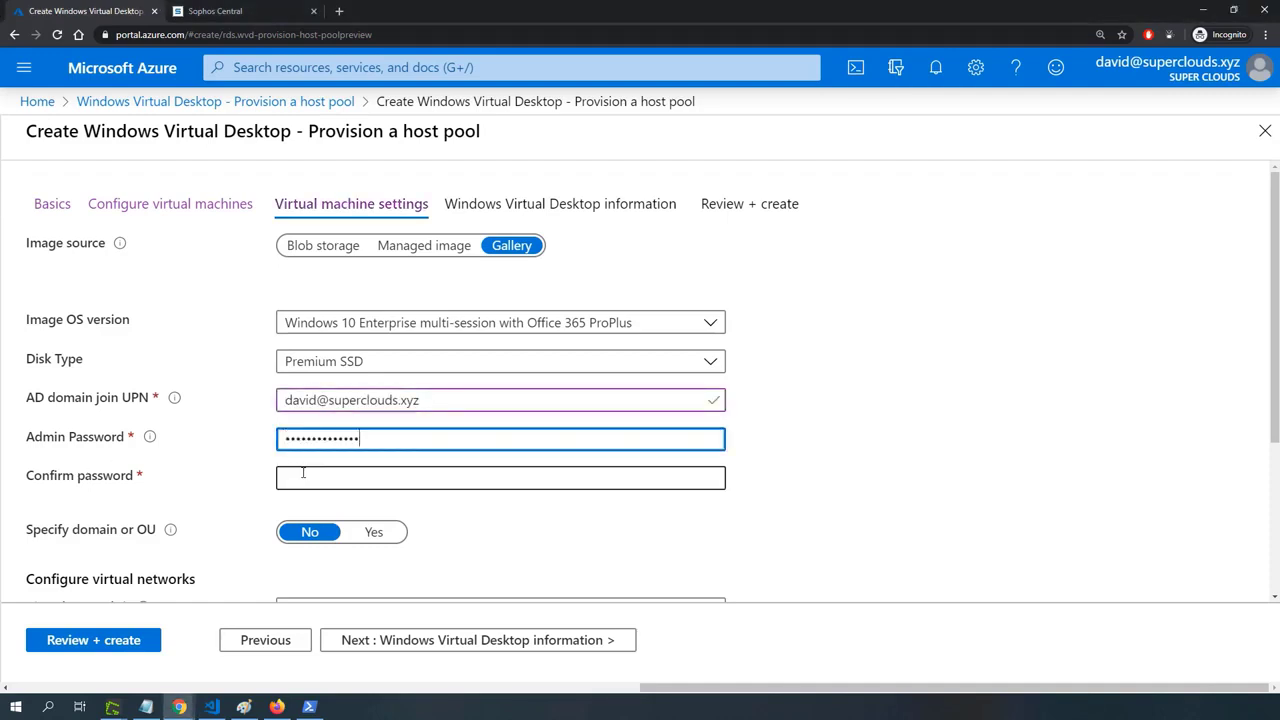
{"action": "left_click", "coordinate": [303, 477]}
{"action": "key", "text": "ctrl+v"}
Assign the virtual network superclouds-resources-vnet with subnet superclouds-vd-pool-subnet (10.27.2.0/24), and proceed to the Windows Virtual Desktop information.
{"action": "scroll", "coordinate": [528, 522], "scroll_direction": "down", "scroll_amount": 2}
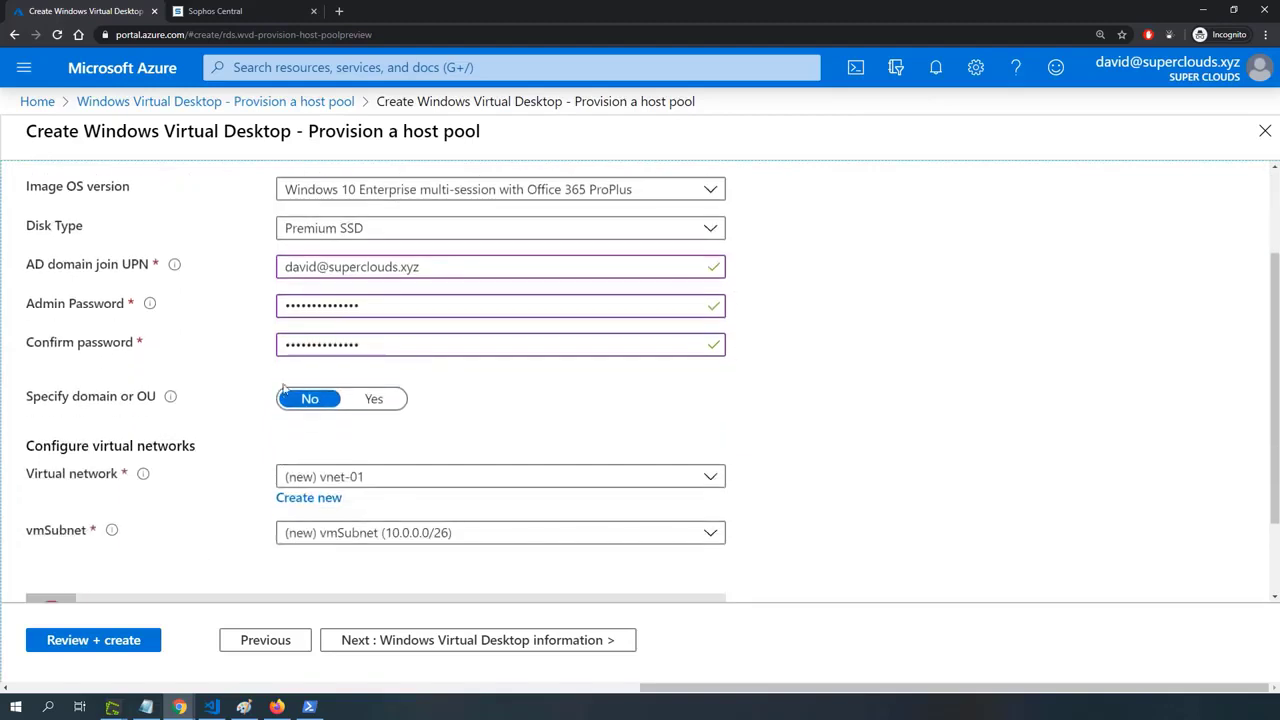
{"action": "left_click", "coordinate": [351, 484]}
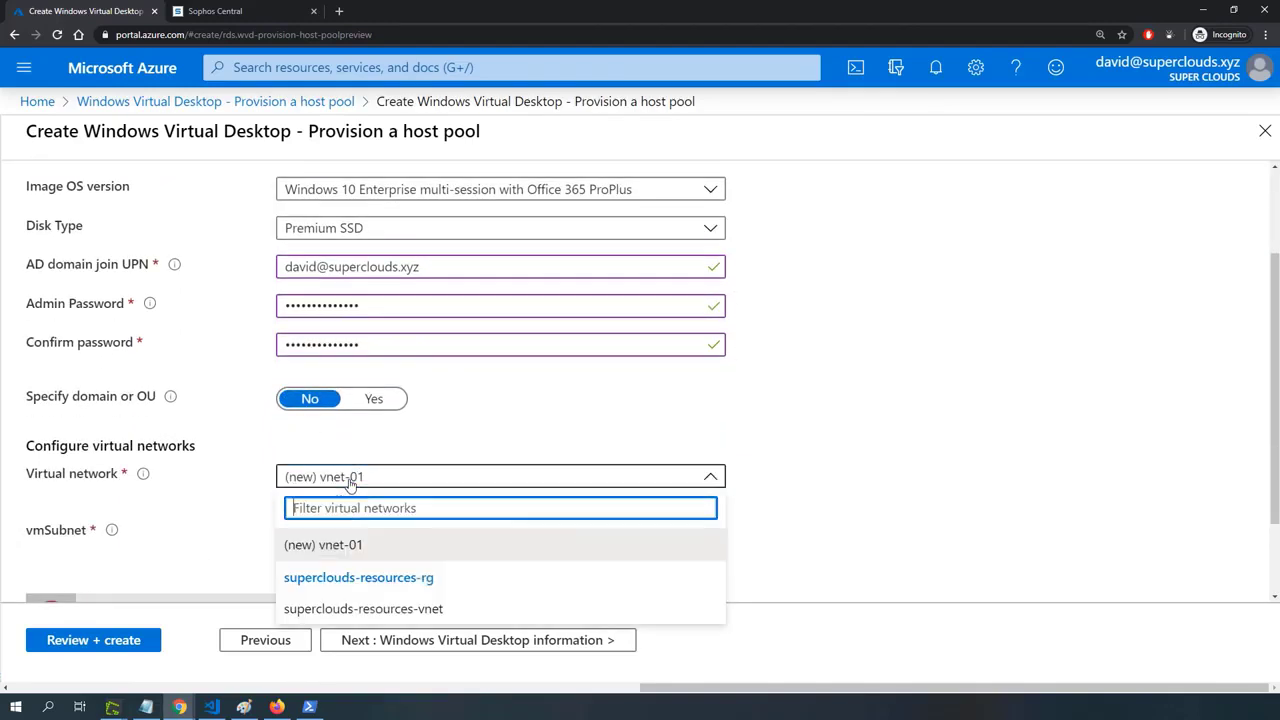
{"action": "left_click", "coordinate": [382, 616]}
{"action": "left_click", "coordinate": [381, 533]}
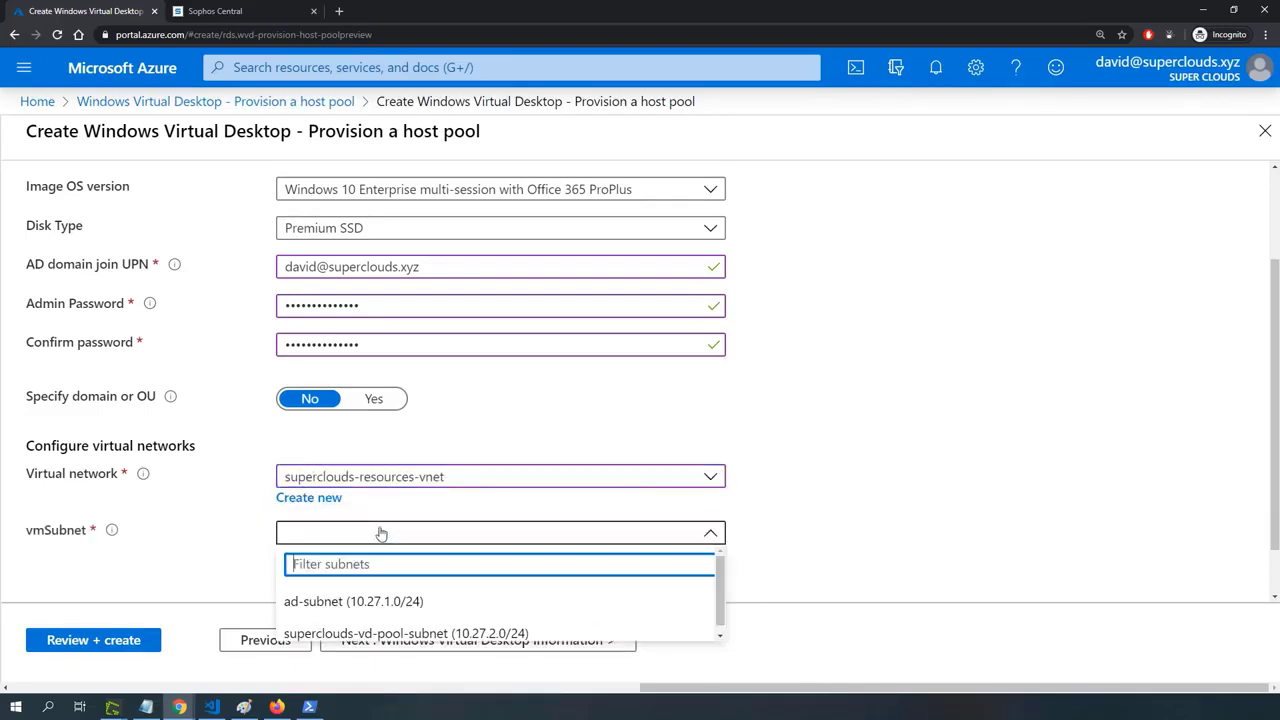
{"action": "scroll", "coordinate": [410, 628], "scroll_direction": "down", "scroll_amount": 1}
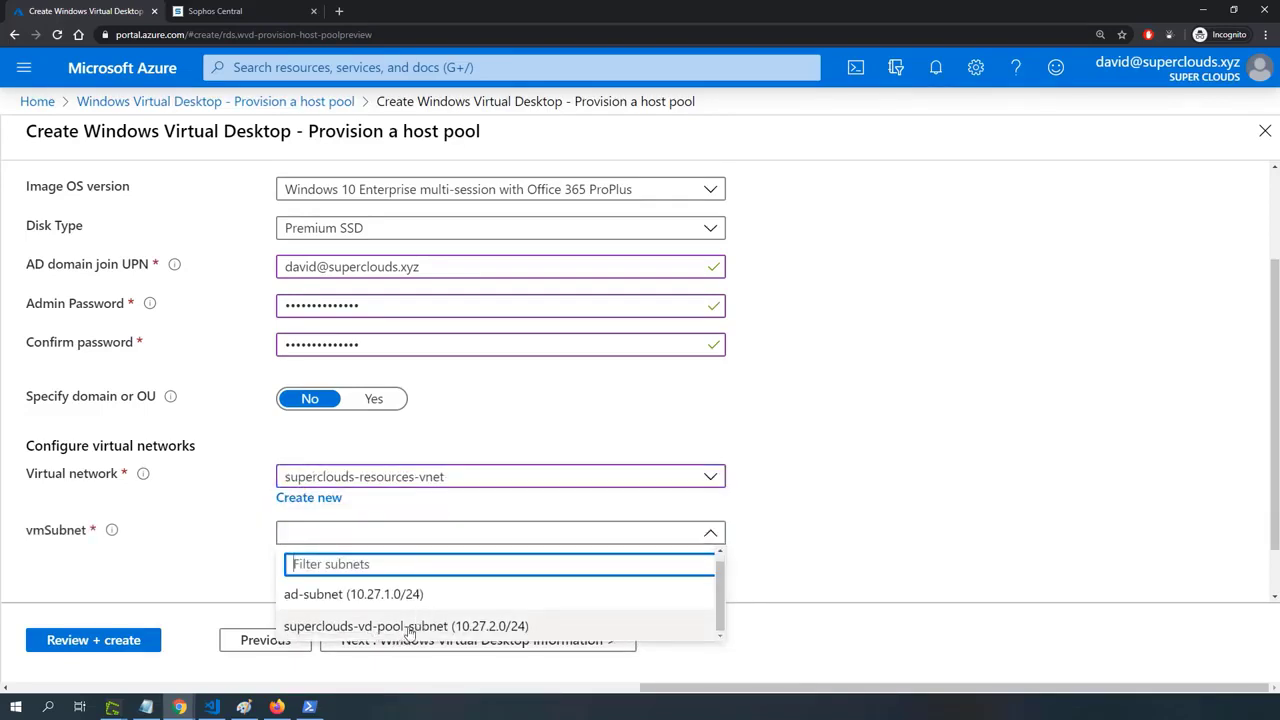
{"action": "left_click", "coordinate": [410, 628]}
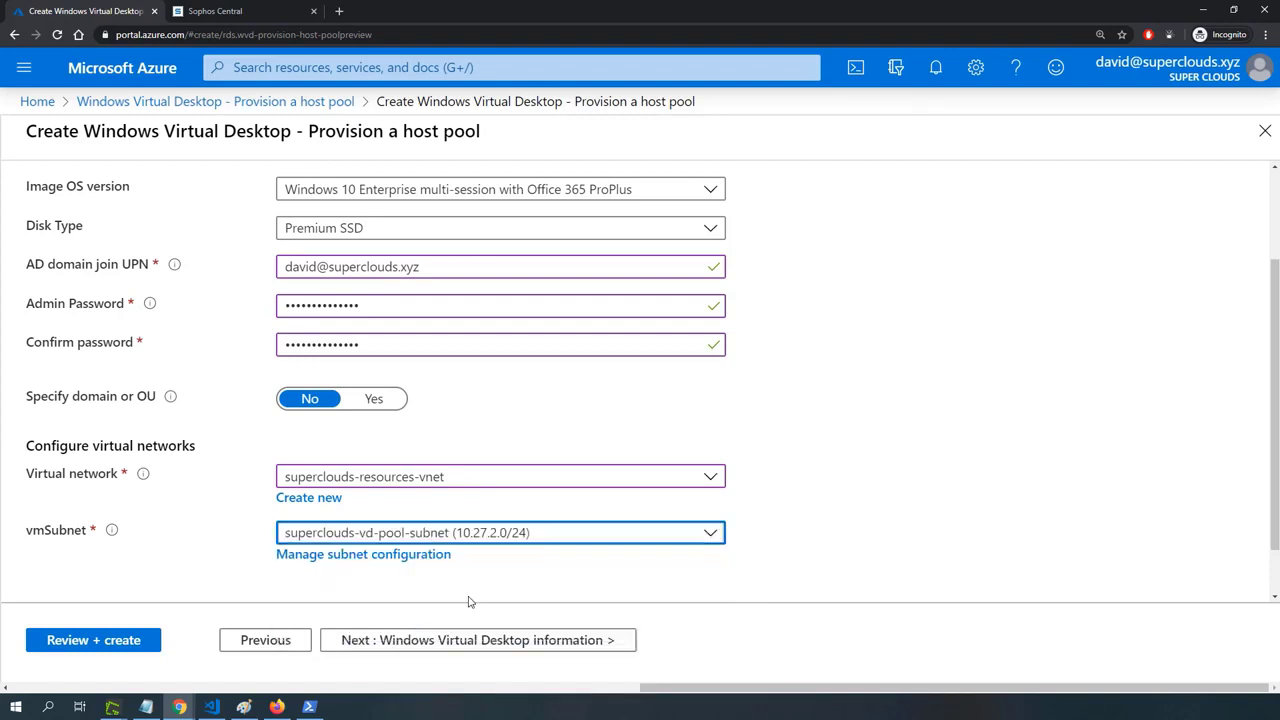
{"action": "left_click", "coordinate": [967, 469]}
{"action": "scroll", "coordinate": [452, 580], "scroll_direction": "down", "scroll_amount": 1}
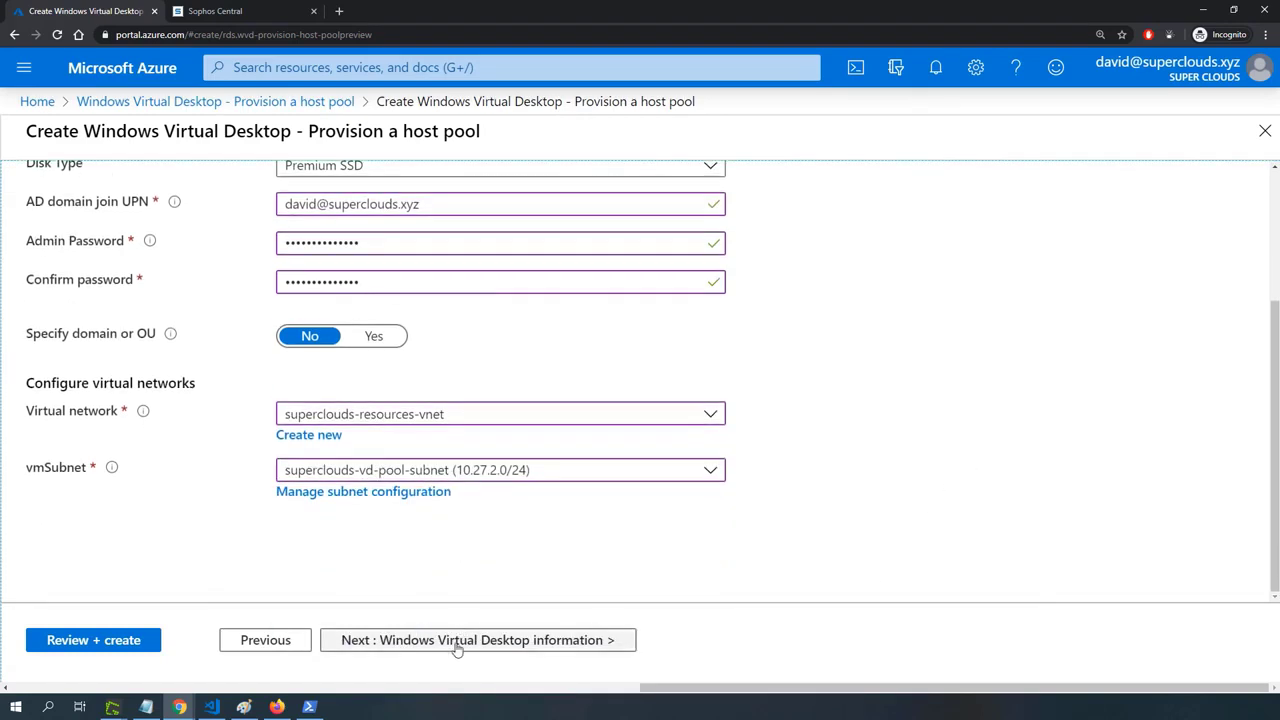
{"action": "left_click", "coordinate": [457, 646]}
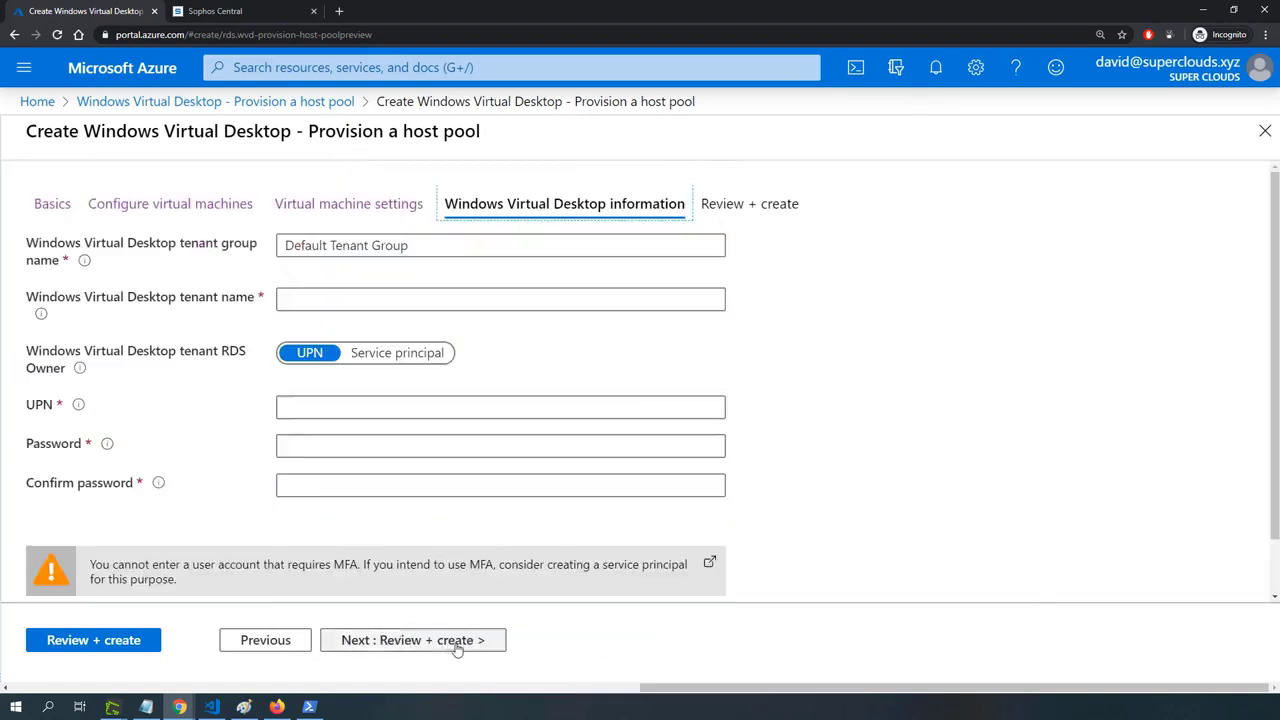
Set the Windows Virtual Desktop tenant name to SuperClouds-WinVd and choose Service principal as the tenant RDS owner.
{"action": "left_click", "coordinate": [329, 298]}
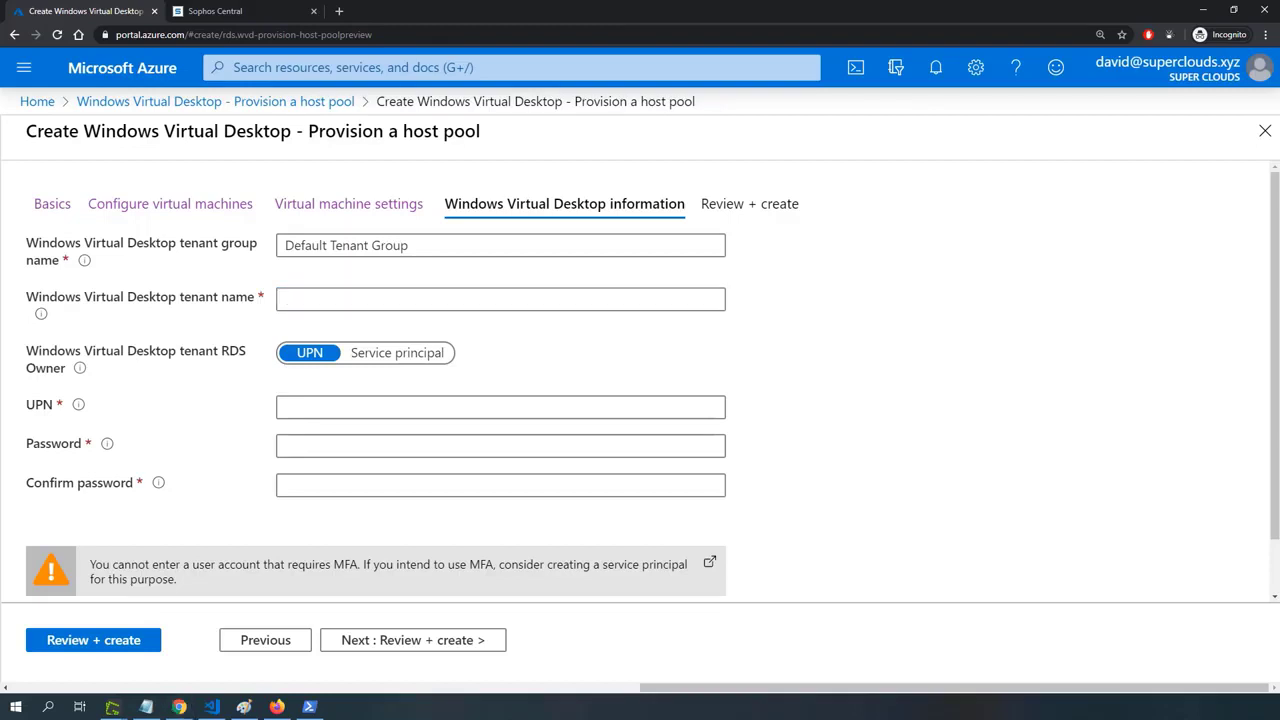
{"action": "left_click", "coordinate": [318, 296]}
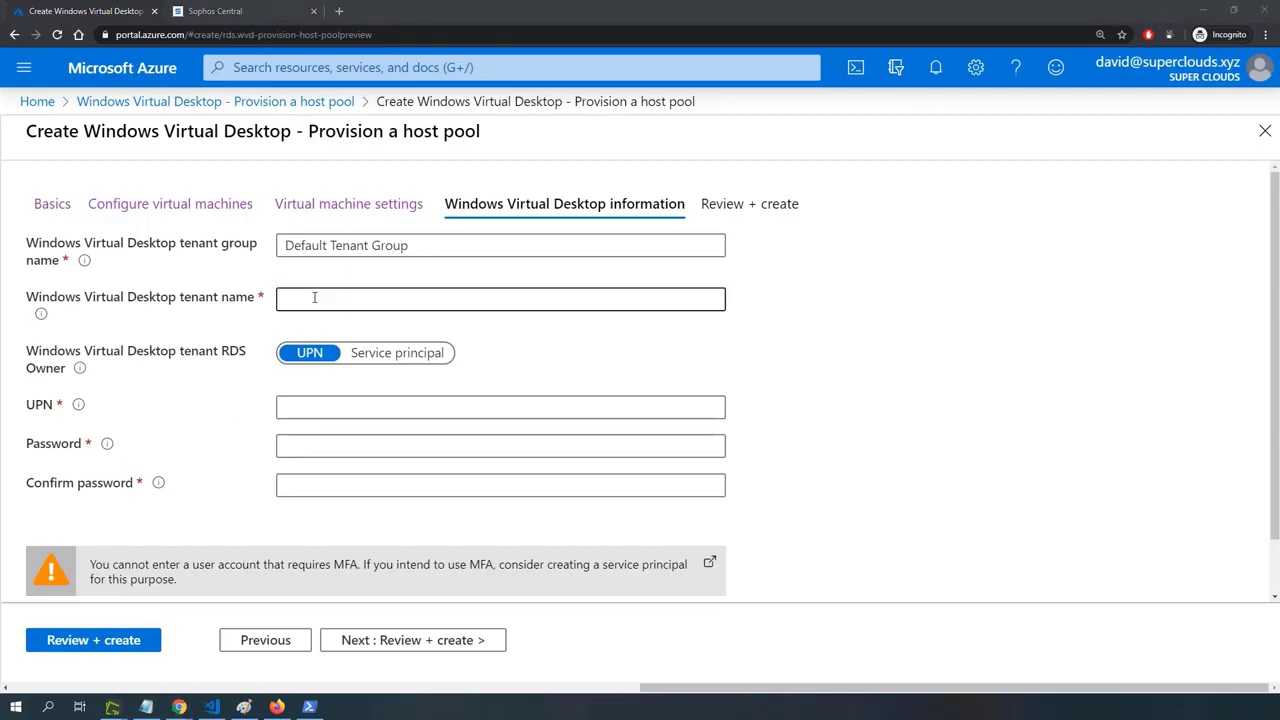
{"action": "type", "text": "SuperClouds-WinVd"}
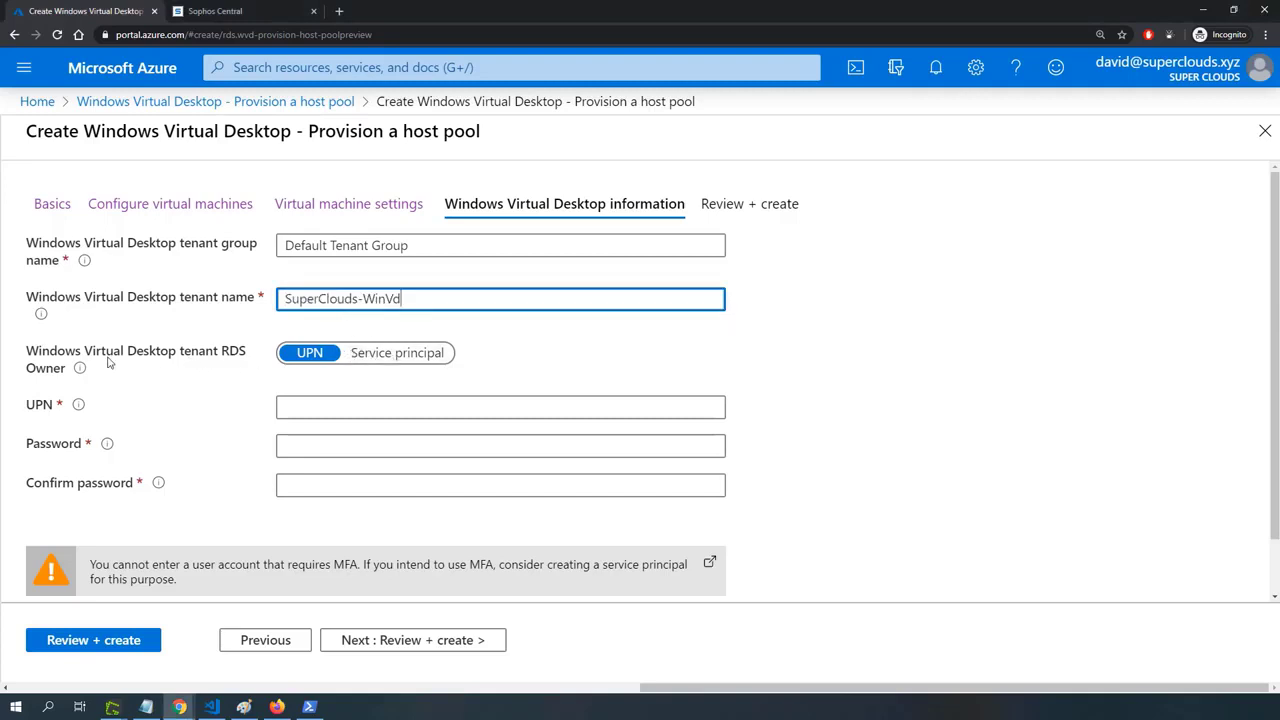
{"action": "left_click", "coordinate": [399, 356]}
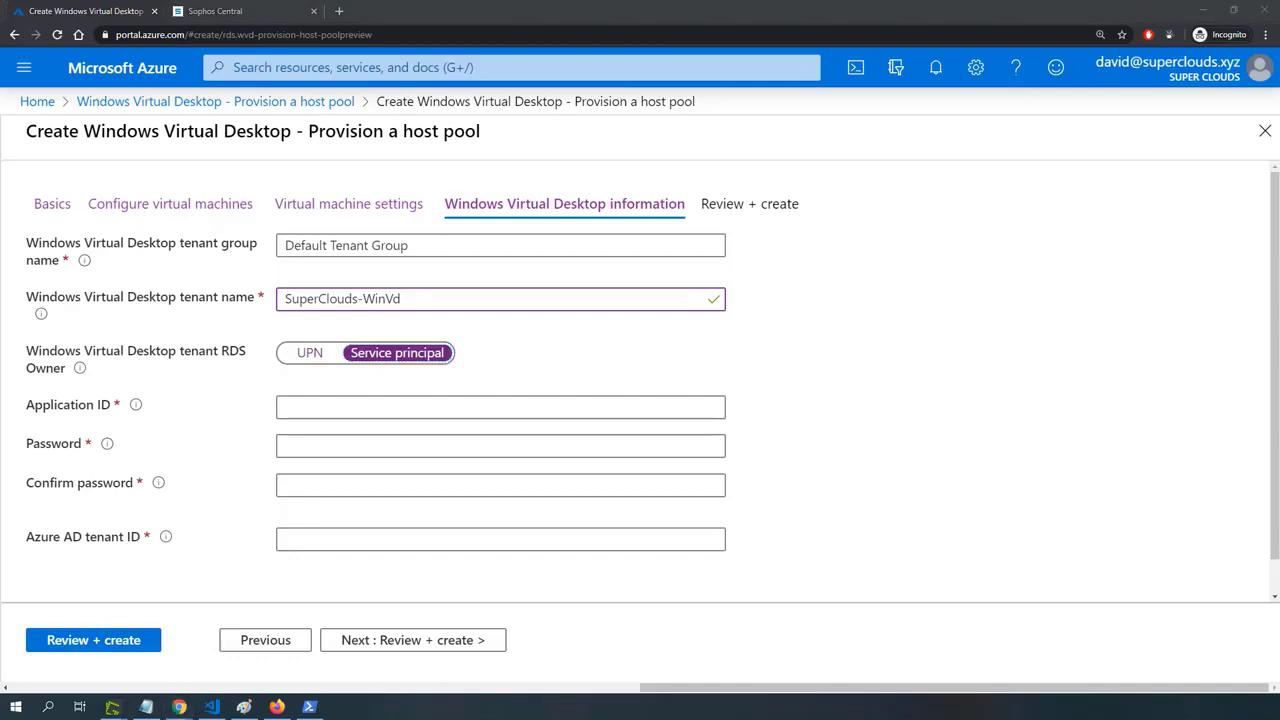
Fill in the service principal's application ID, then enter and confirm its password.
{"action": "left_click", "coordinate": [305, 407]}
{"action": "type", "text": "84e3e176-7a39-49a2-92c0-78d20b78d747"}
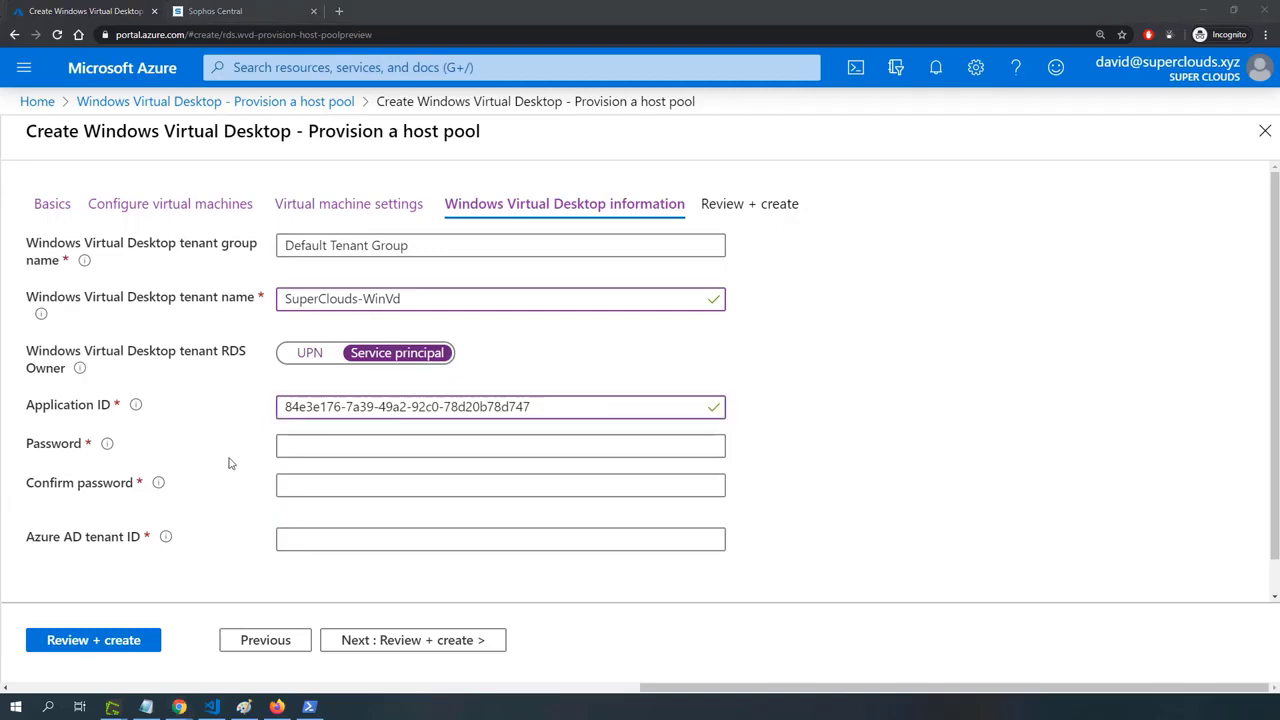
{"action": "left_click", "coordinate": [309, 451]}
{"action": "key", "text": "ctrl+v"}
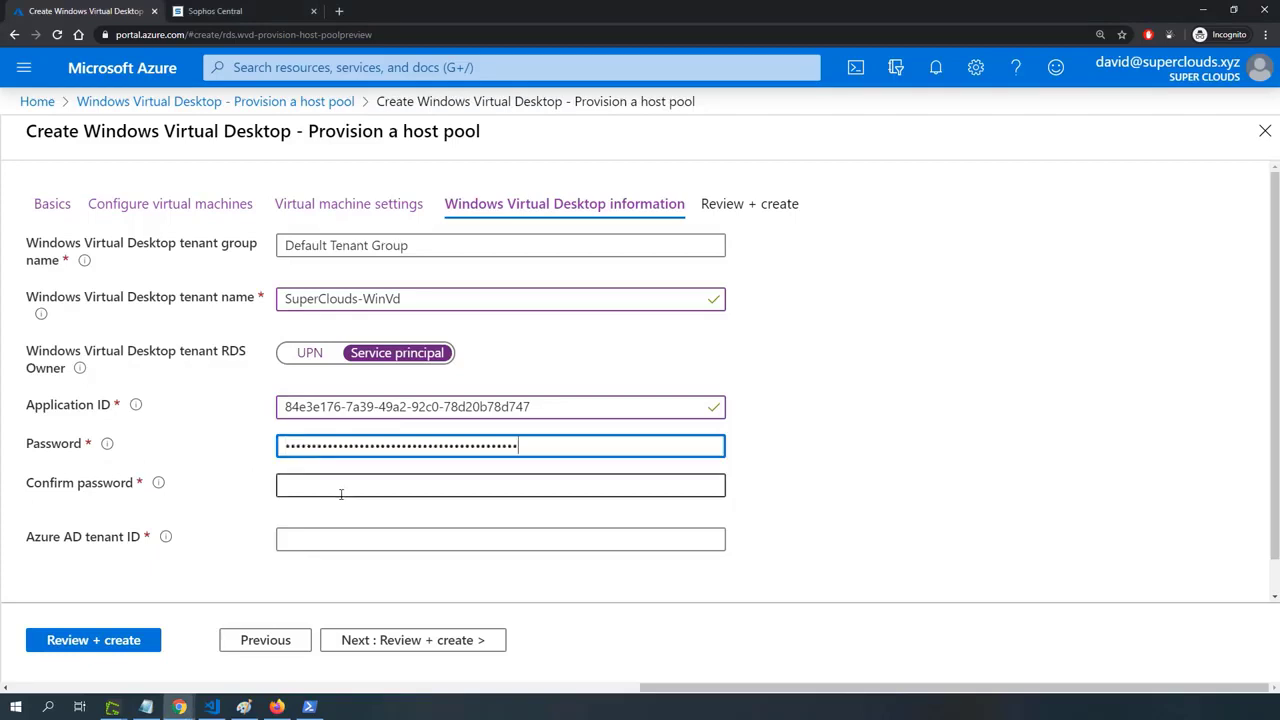
{"action": "left_click", "coordinate": [330, 487]}
{"action": "key", "text": "ctrl+v"}
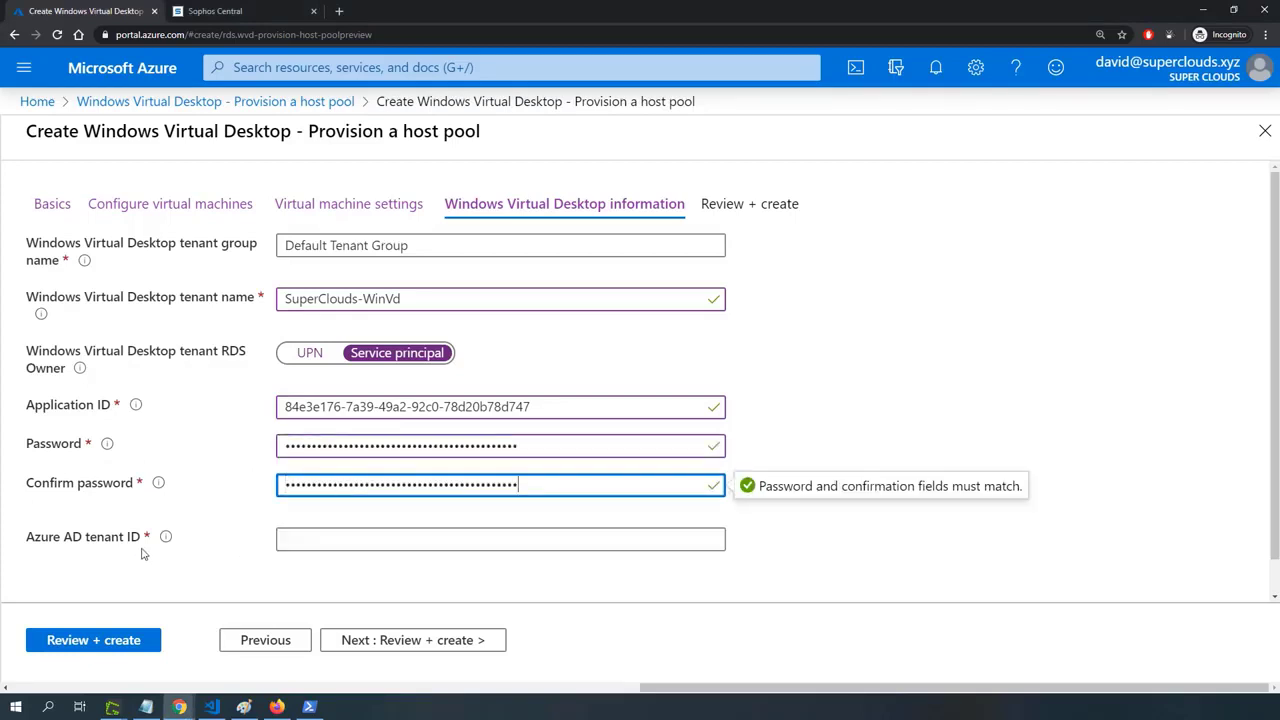
Fill in the Azure AD tenant ID and proceed to the review of the host pool.
{"action": "key", "text": "alt+Tab"}
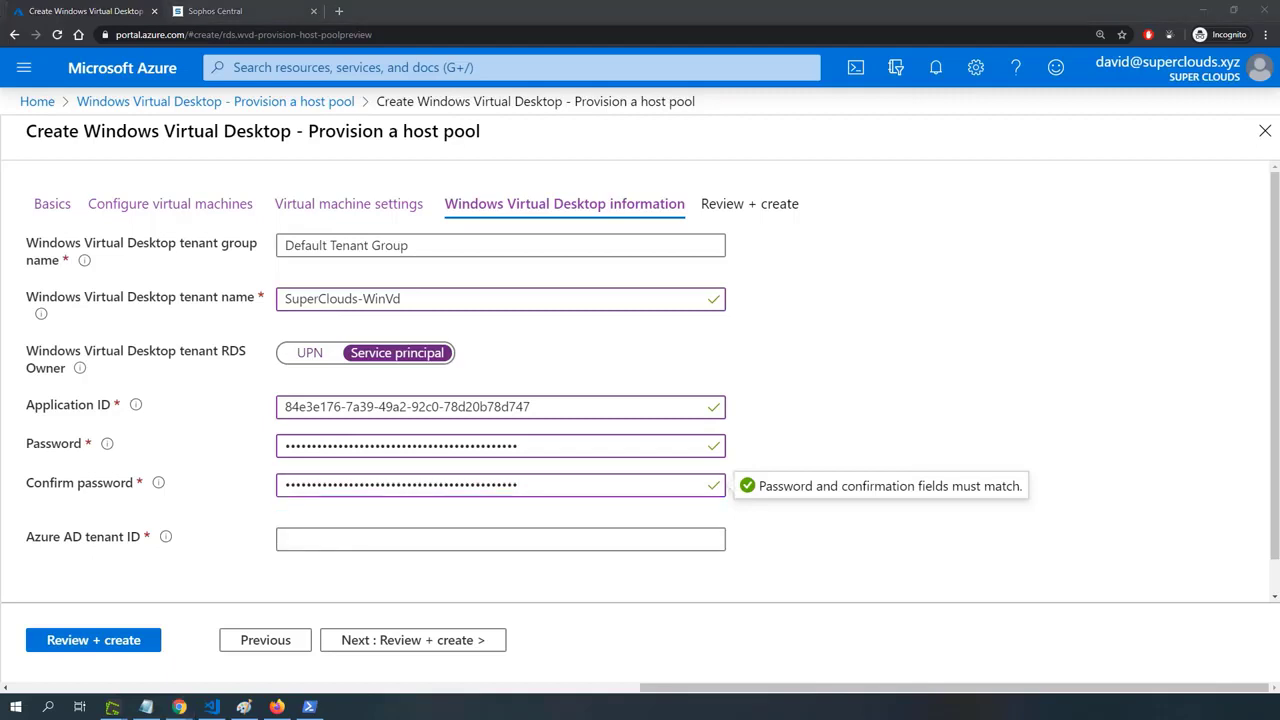
{"action": "left_click", "coordinate": [352, 541]}
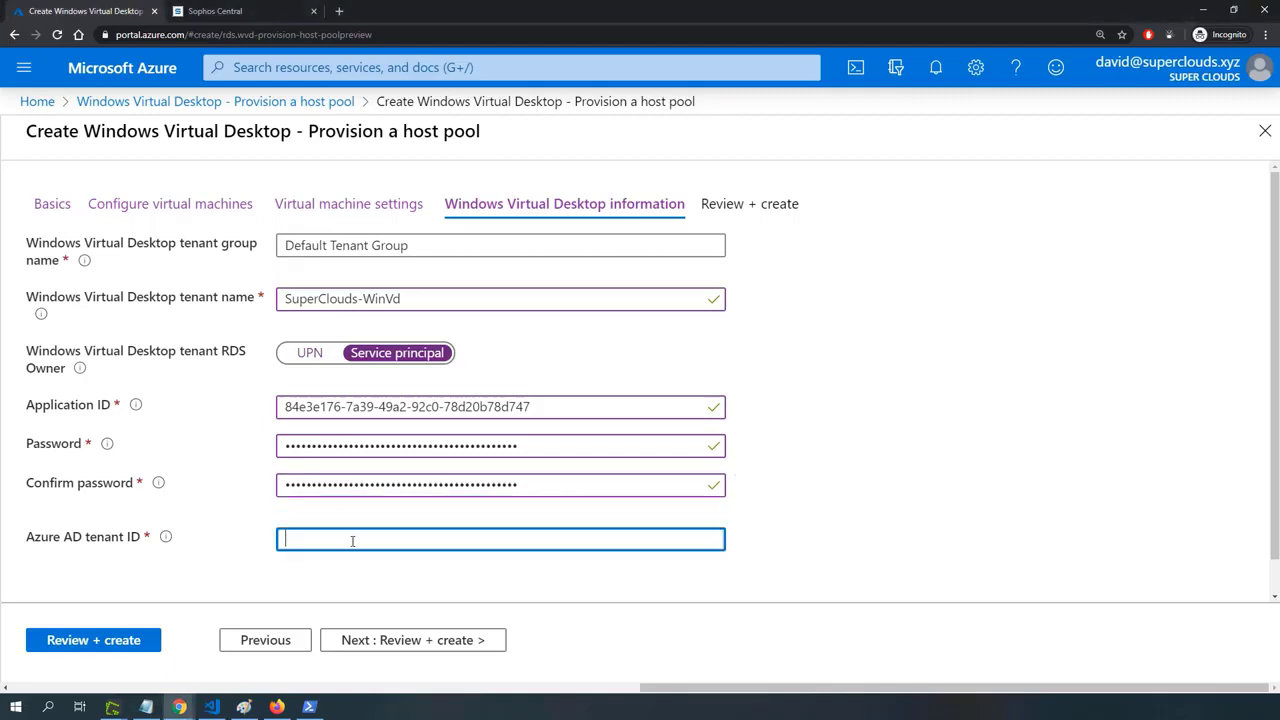
{"action": "type", "text": "8c148f8e-848c-4119-923e-8feb6e5e2093"}
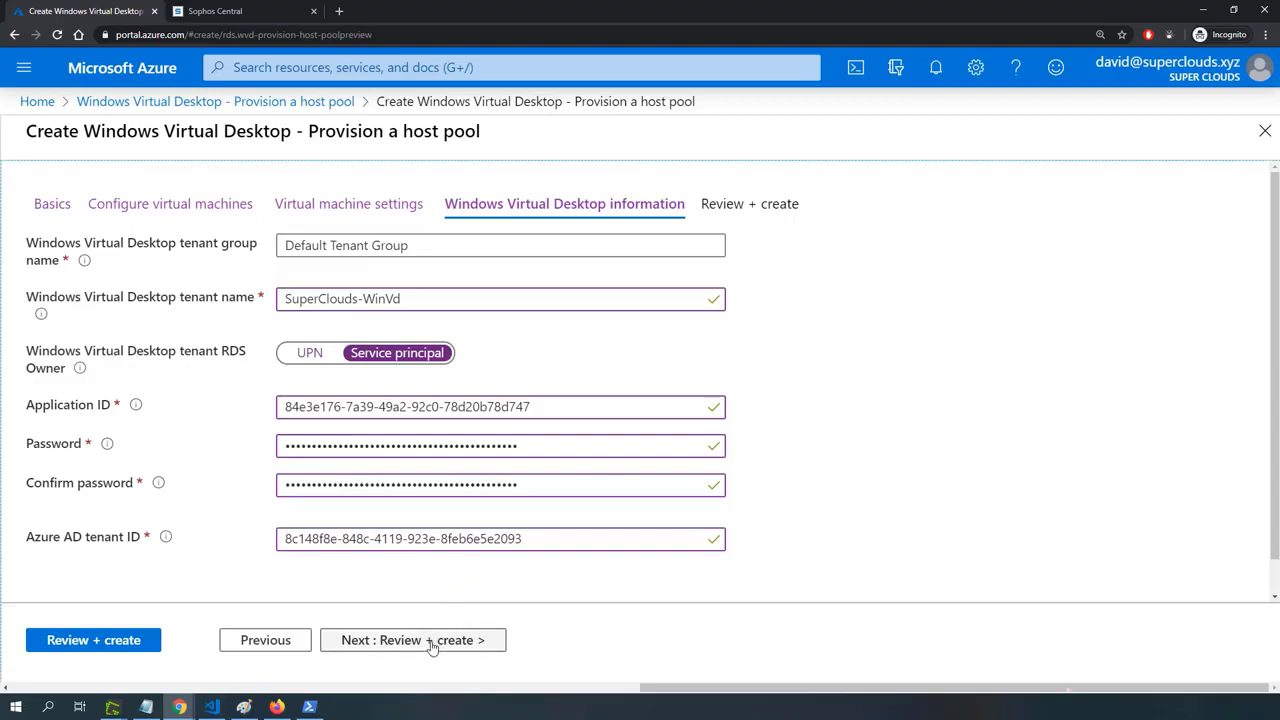
{"action": "left_click", "coordinate": [432, 642]}
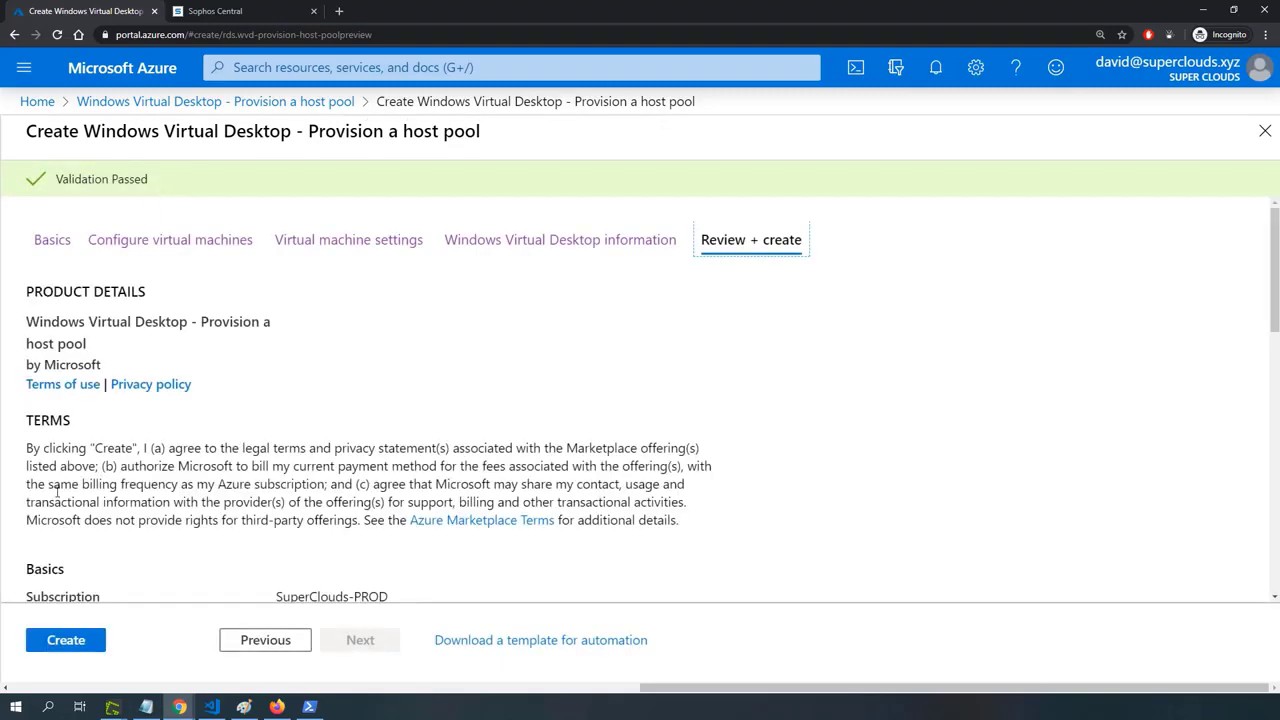
Create the host pool, follow its deployment, and go to the deployed resource.
{"action": "left_click", "coordinate": [79, 647]}
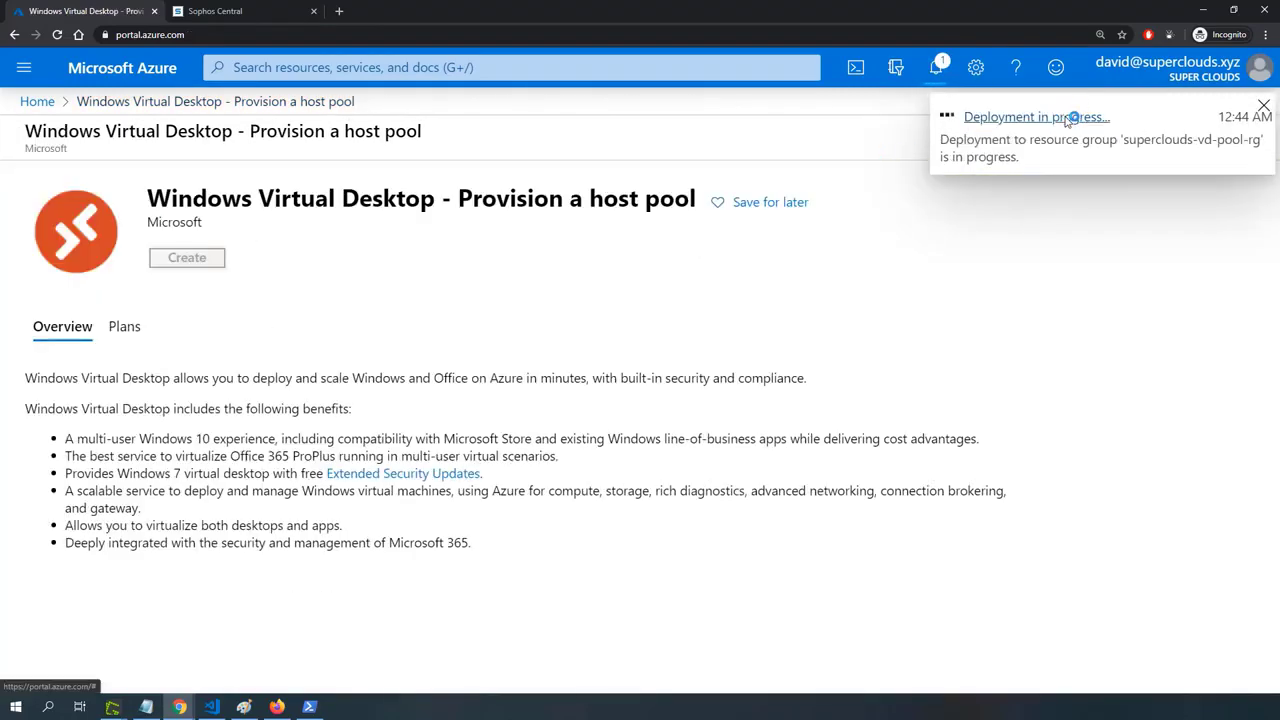
{"action": "left_click", "coordinate": [1072, 117]}
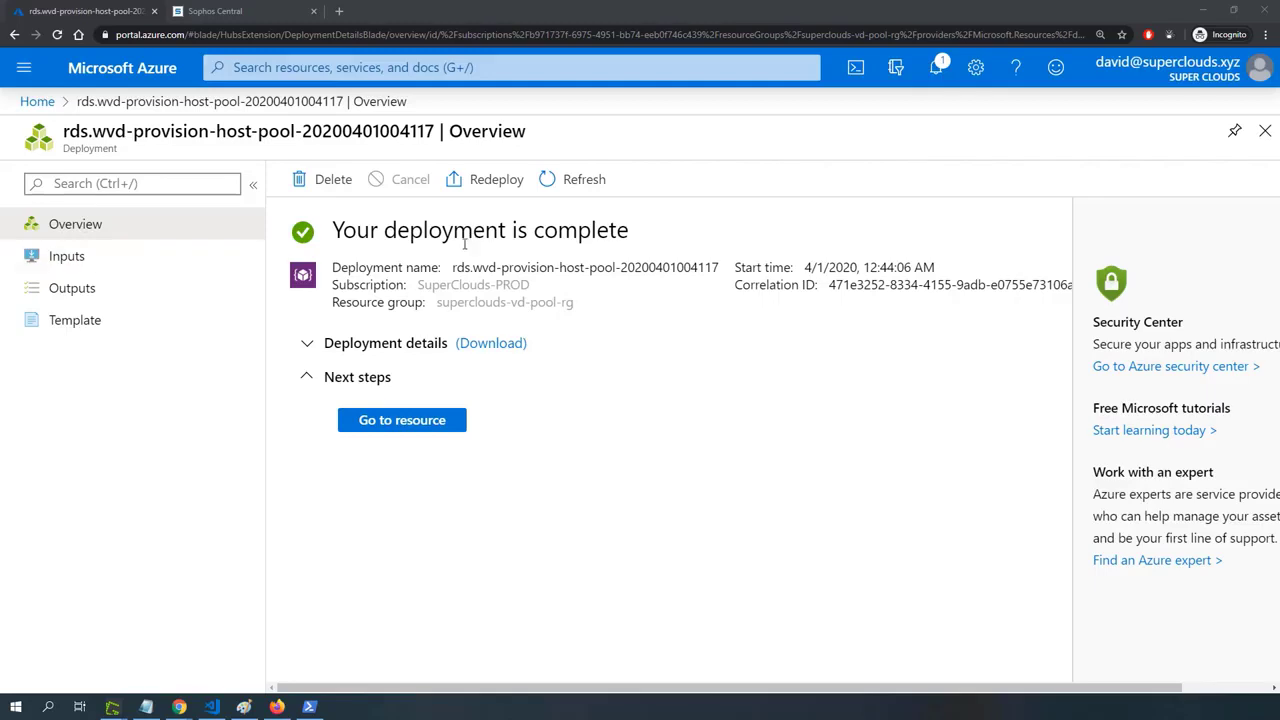
{"action": "left_click", "coordinate": [409, 430]}
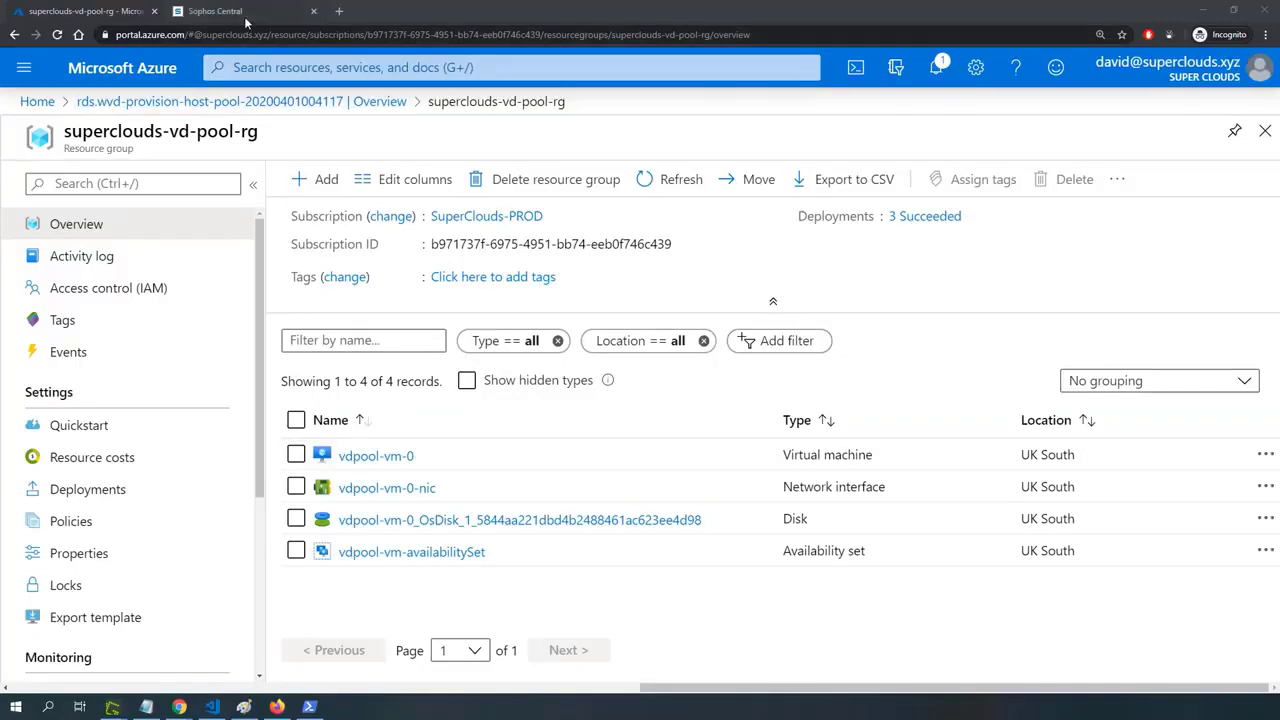
Switch to Sophos Central, sign in with the saved account e-mail and password, and dismiss the multi-factor authentication banner.
{"action": "left_click", "coordinate": [246, 19]}
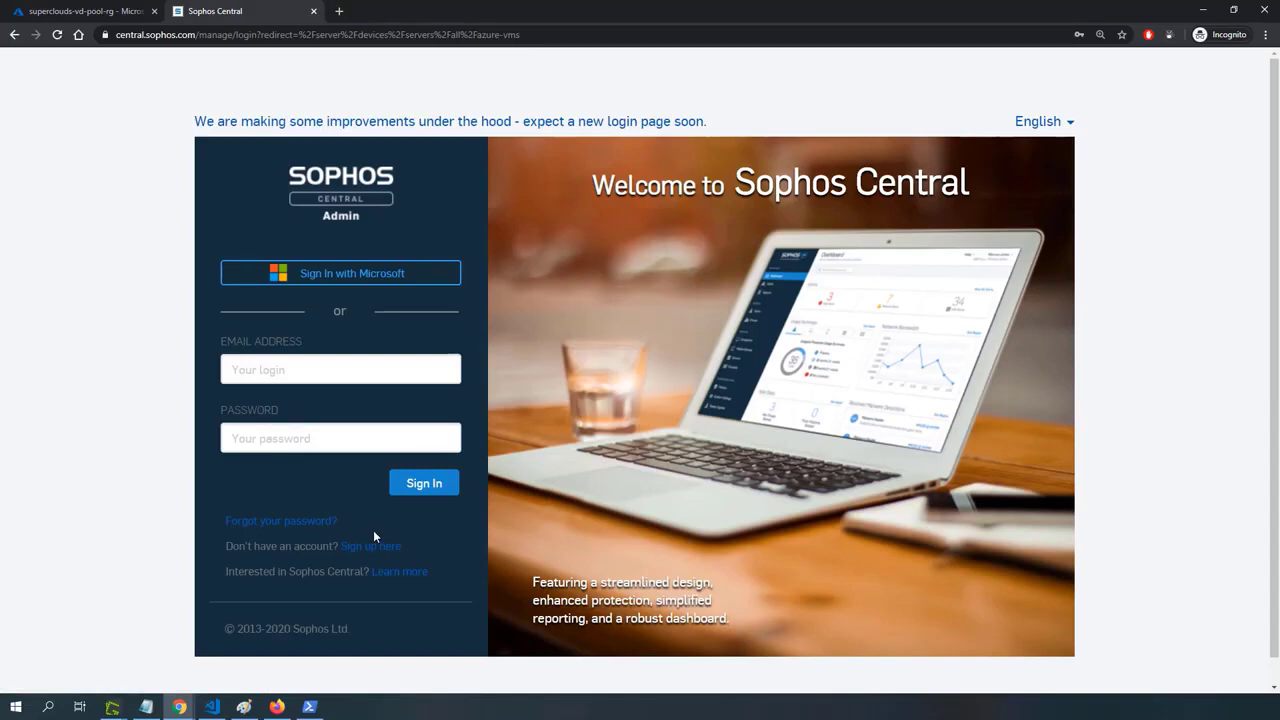
{"action": "left_click", "coordinate": [299, 368]}
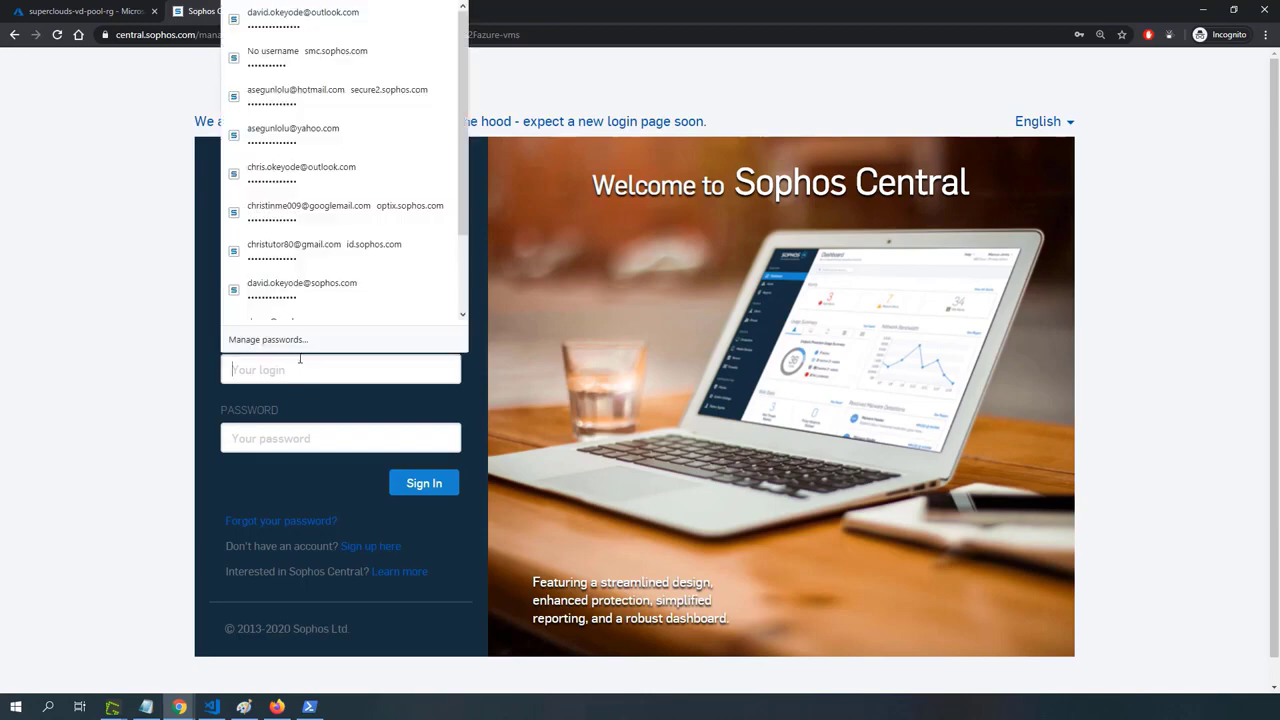
{"action": "left_click", "coordinate": [337, 32]}
{"action": "left_click", "coordinate": [423, 483]}
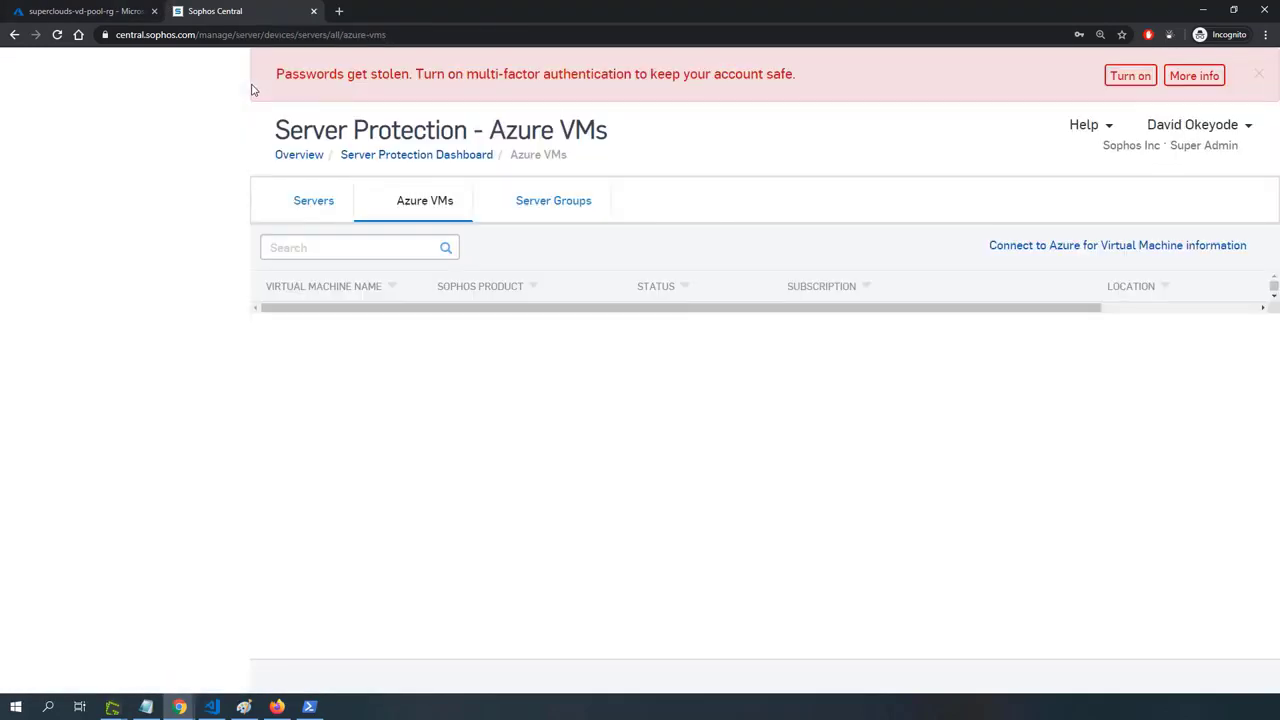
{"action": "left_click", "coordinate": [1258, 75]}
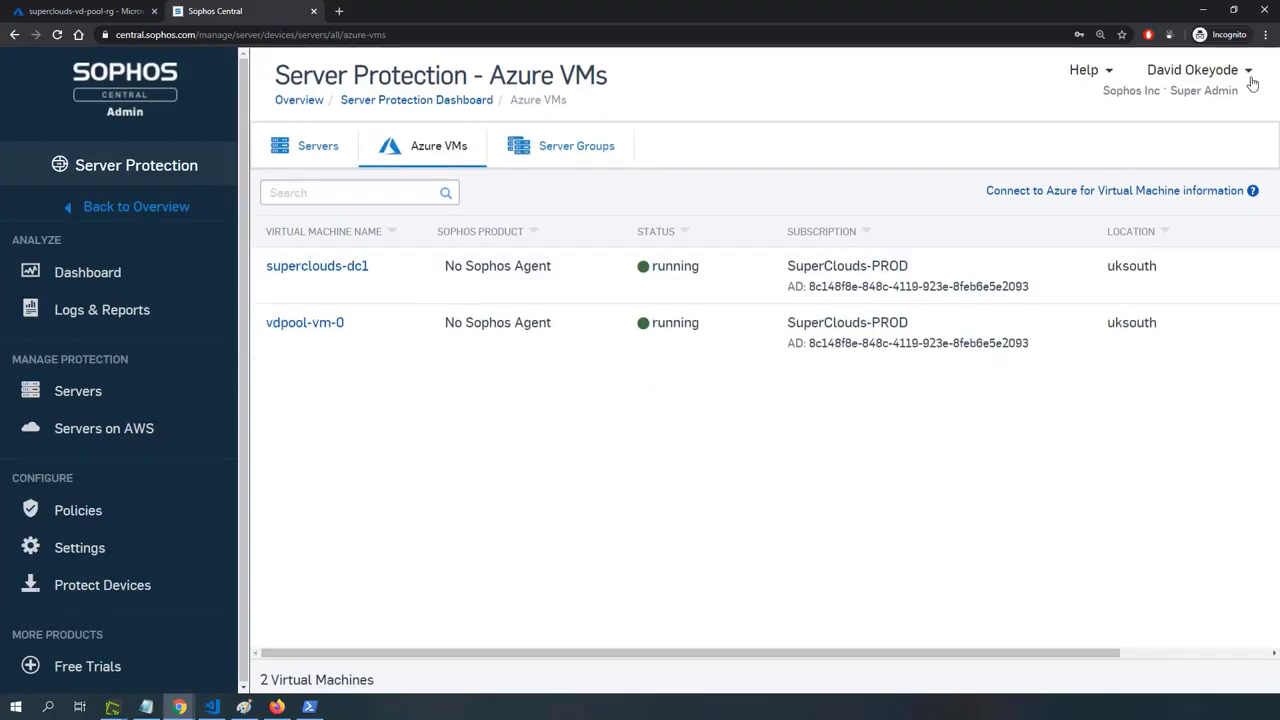
Go from the Sophos Central overview to the Azure VMs list under Server Protection and check the Sophos product of vdpool-vm-0.
{"action": "left_click", "coordinate": [126, 207]}
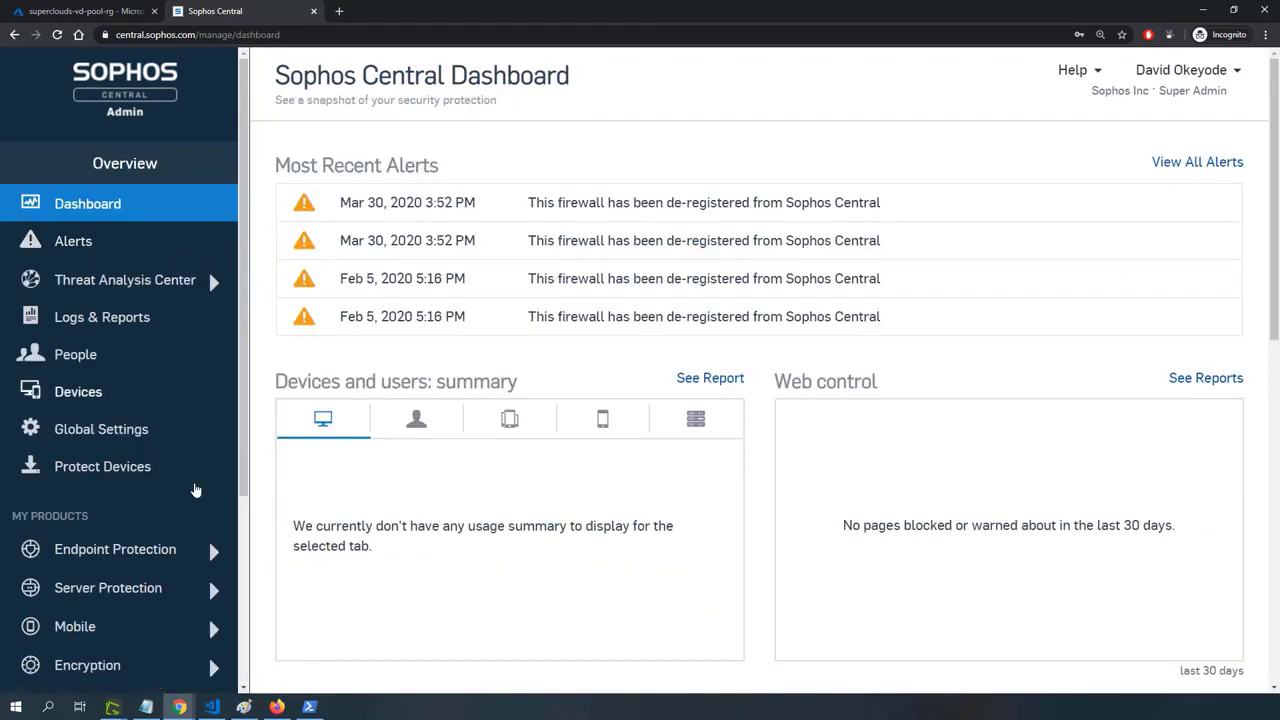
{"action": "scroll", "coordinate": [122, 542], "scroll_direction": "down", "scroll_amount": 1}
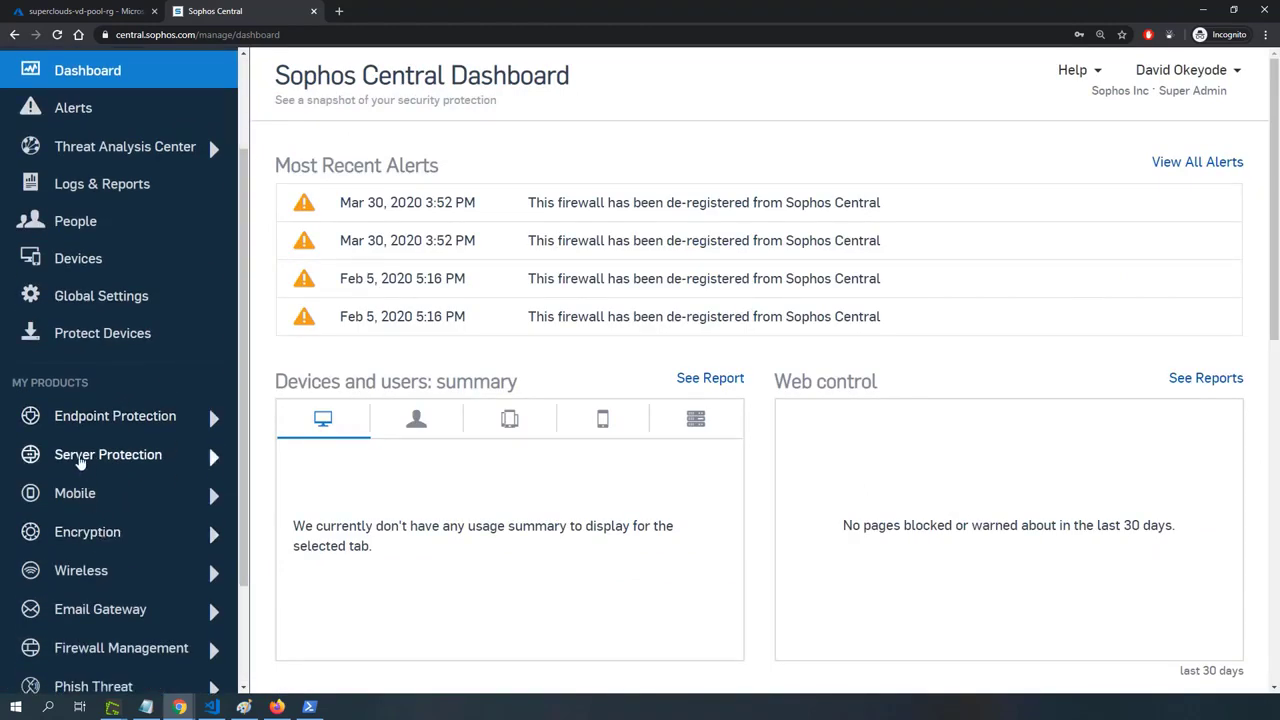
{"action": "left_click", "coordinate": [80, 461]}
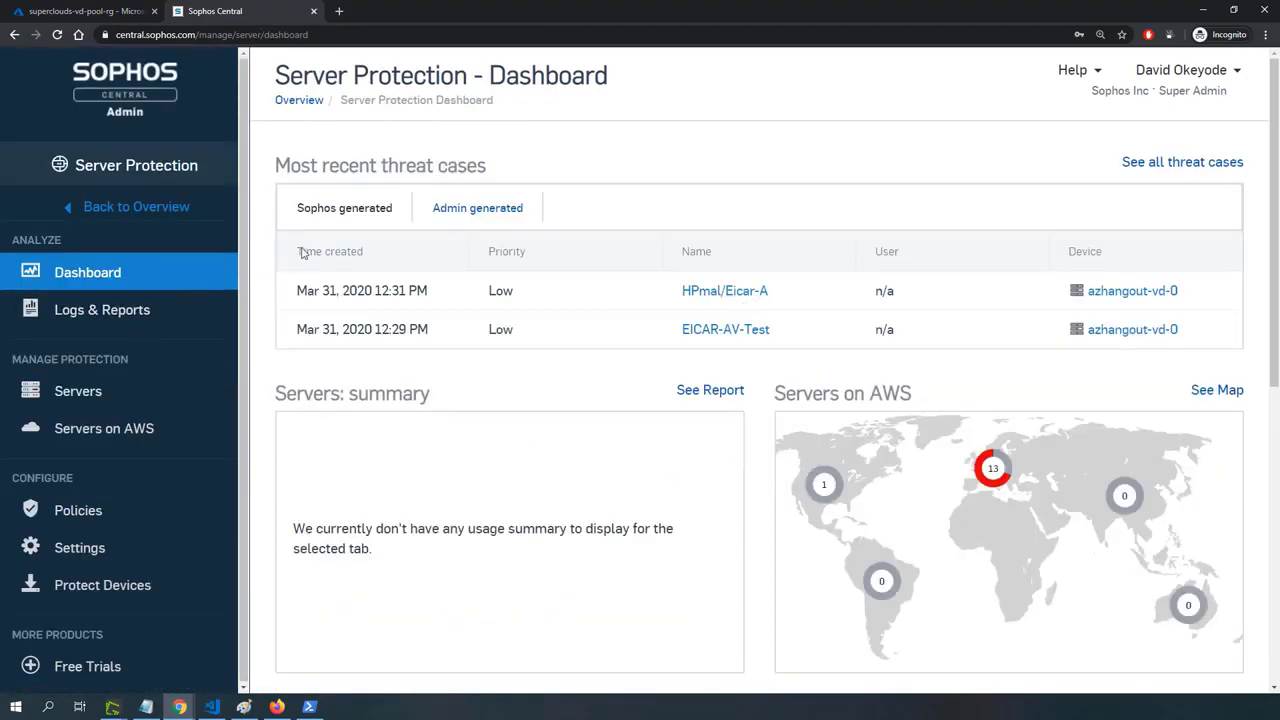
{"action": "left_click", "coordinate": [92, 399]}
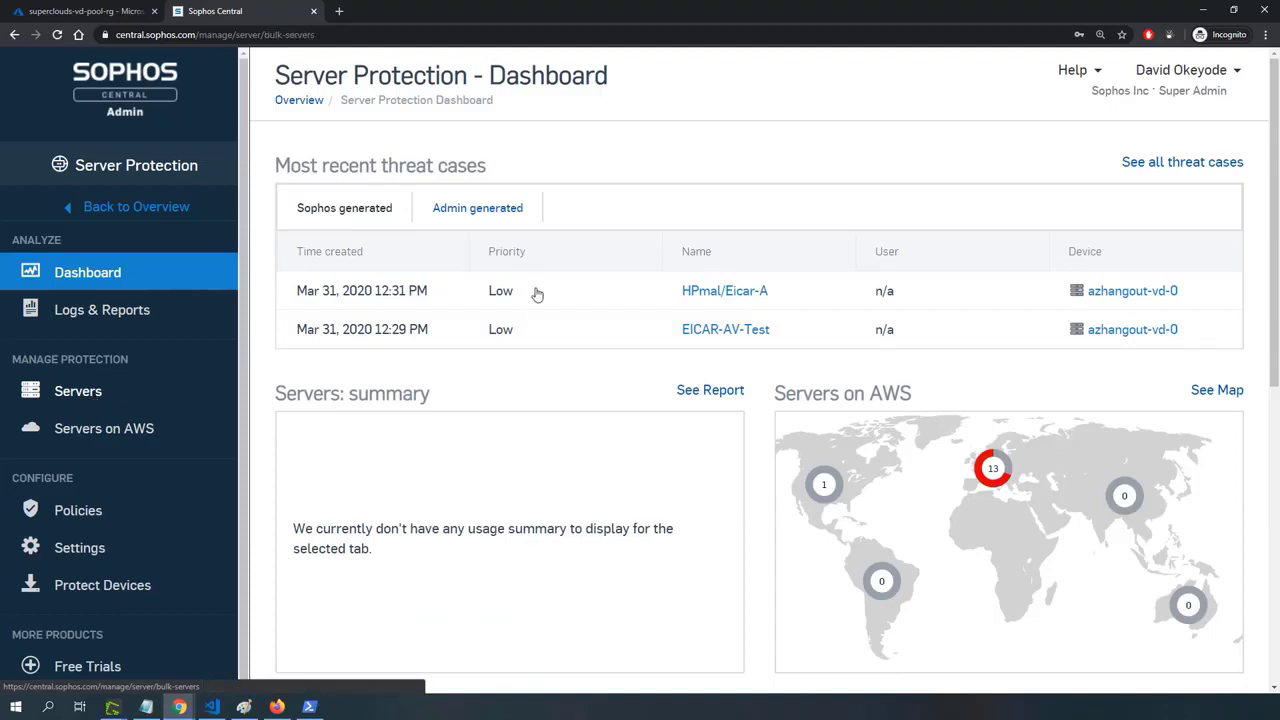
{"action": "left_click", "coordinate": [395, 163]}
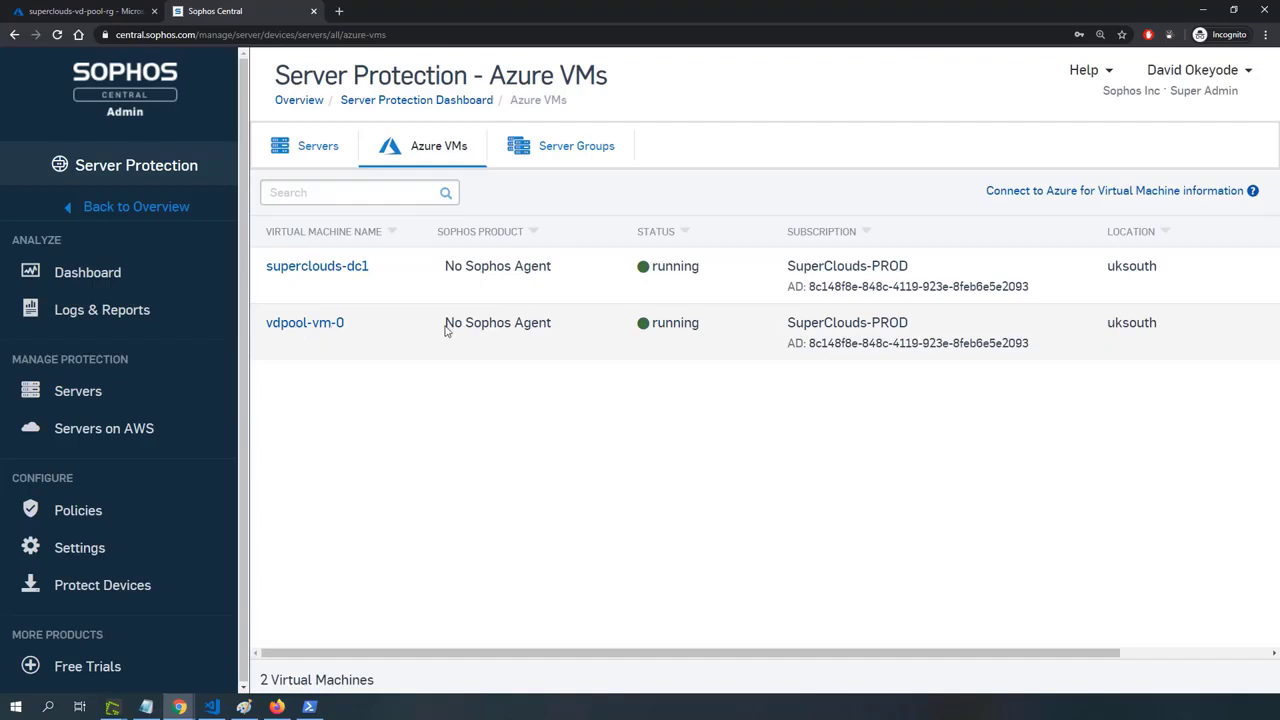
{"action": "triple_click", "coordinate": [537, 326]}
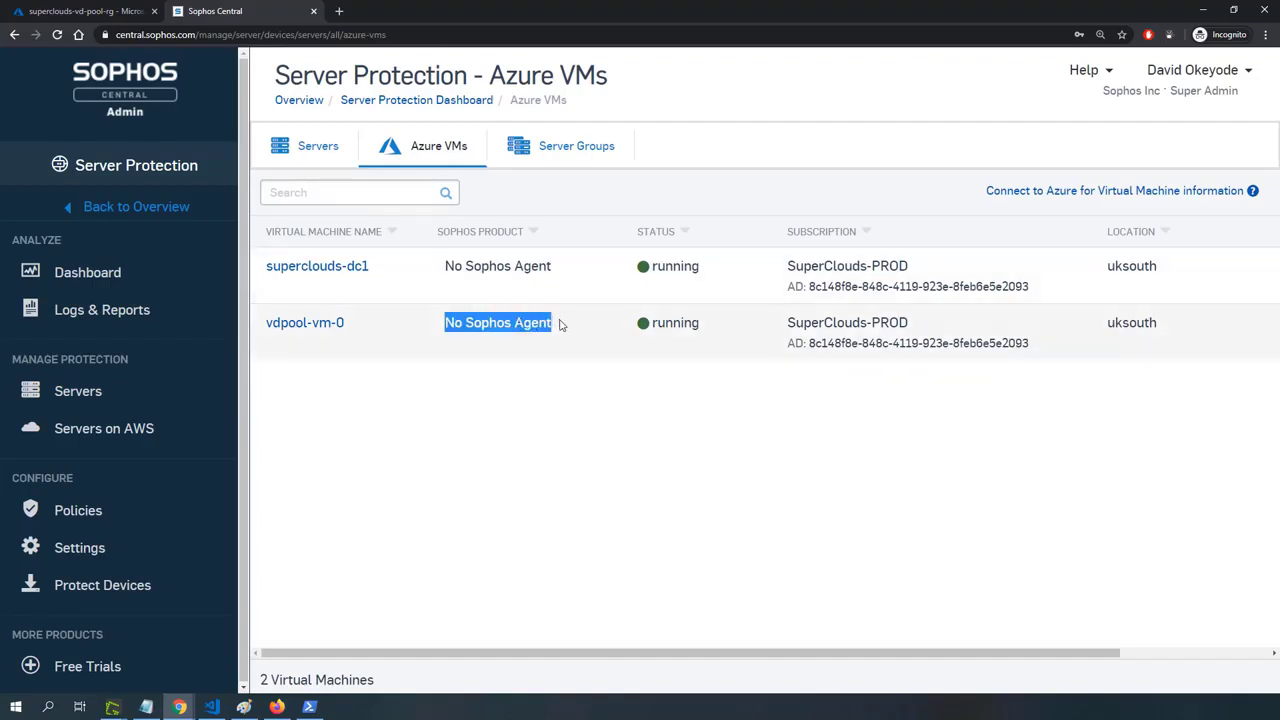
{"action": "left_click_drag", "start_coordinate": [560, 323], "coordinate": [436, 331]}
{"action": "left_click", "coordinate": [410, 702]}
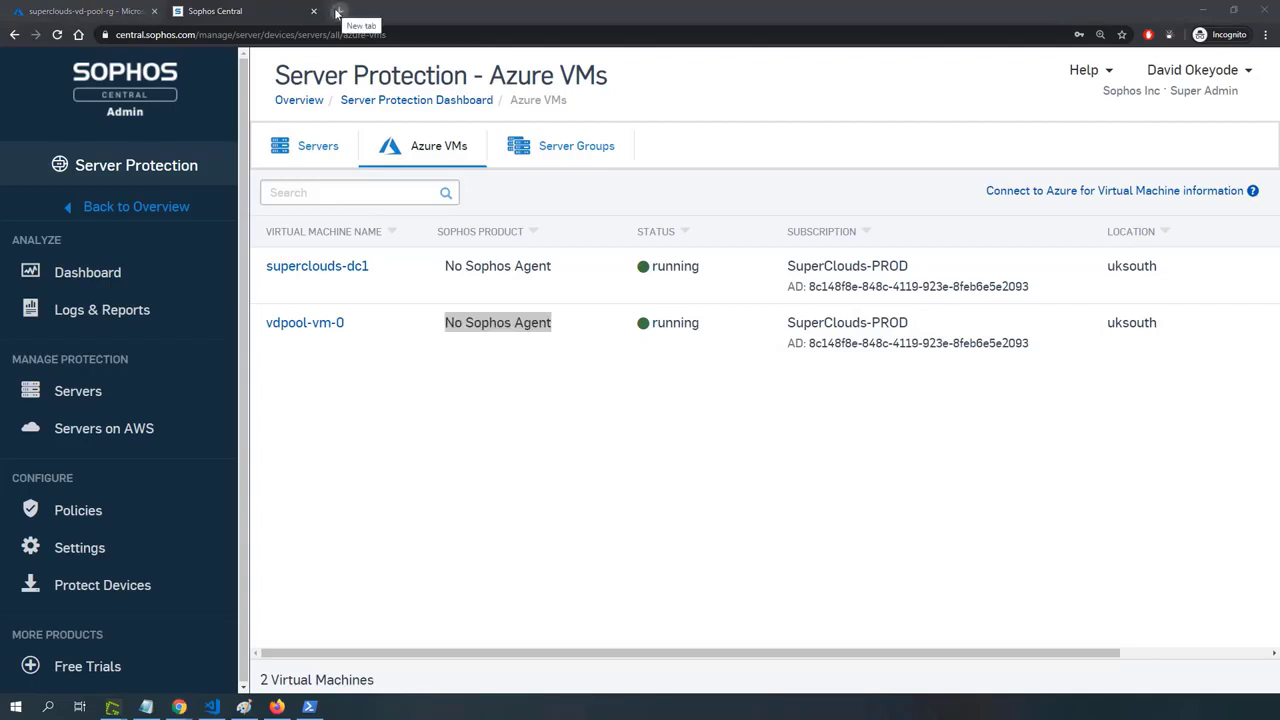
{"action": "right_click", "coordinate": [270, 12]}
{"action": "left_click", "coordinate": [300, 66]}
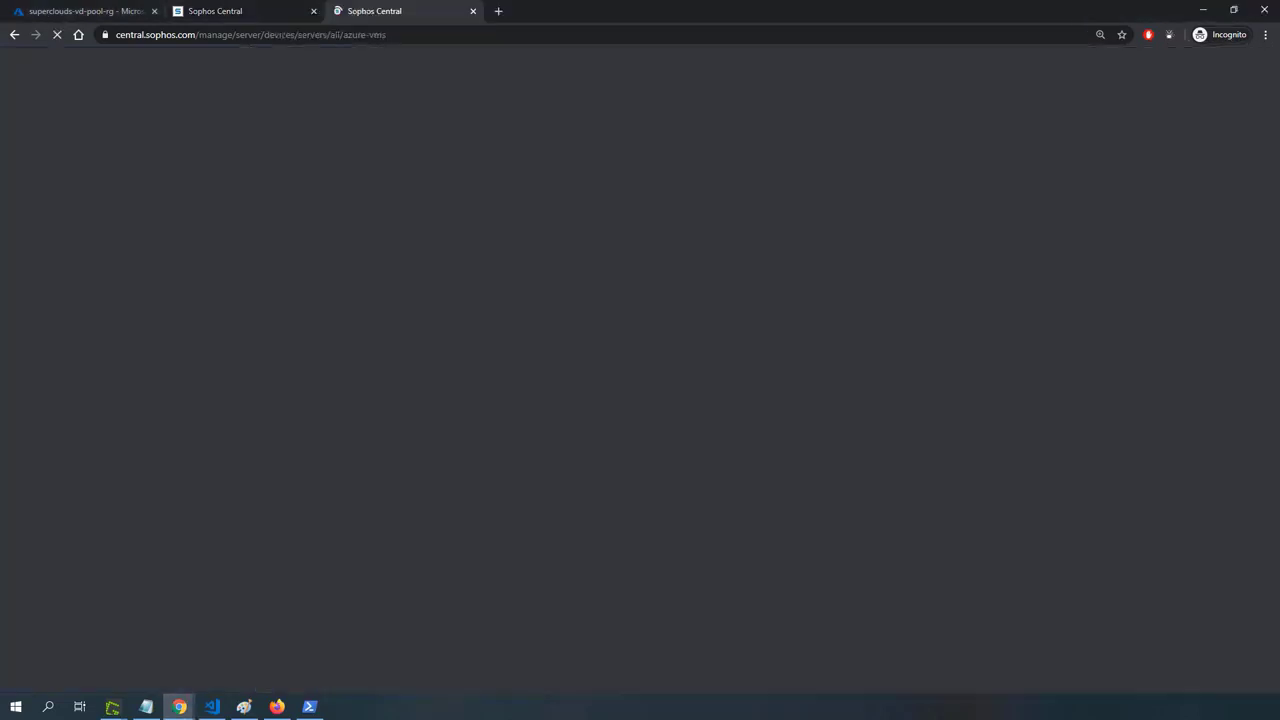
{"action": "right_click", "coordinate": [346, 37]}
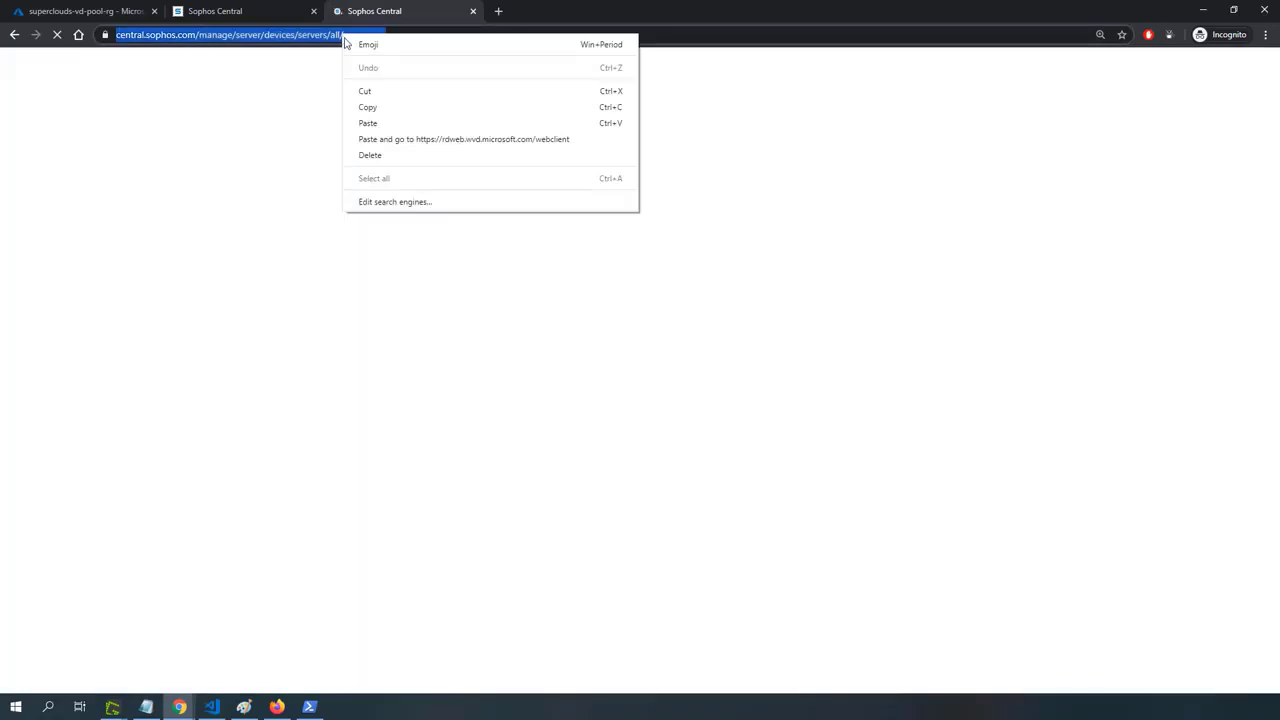
{"action": "left_click", "coordinate": [381, 110]}
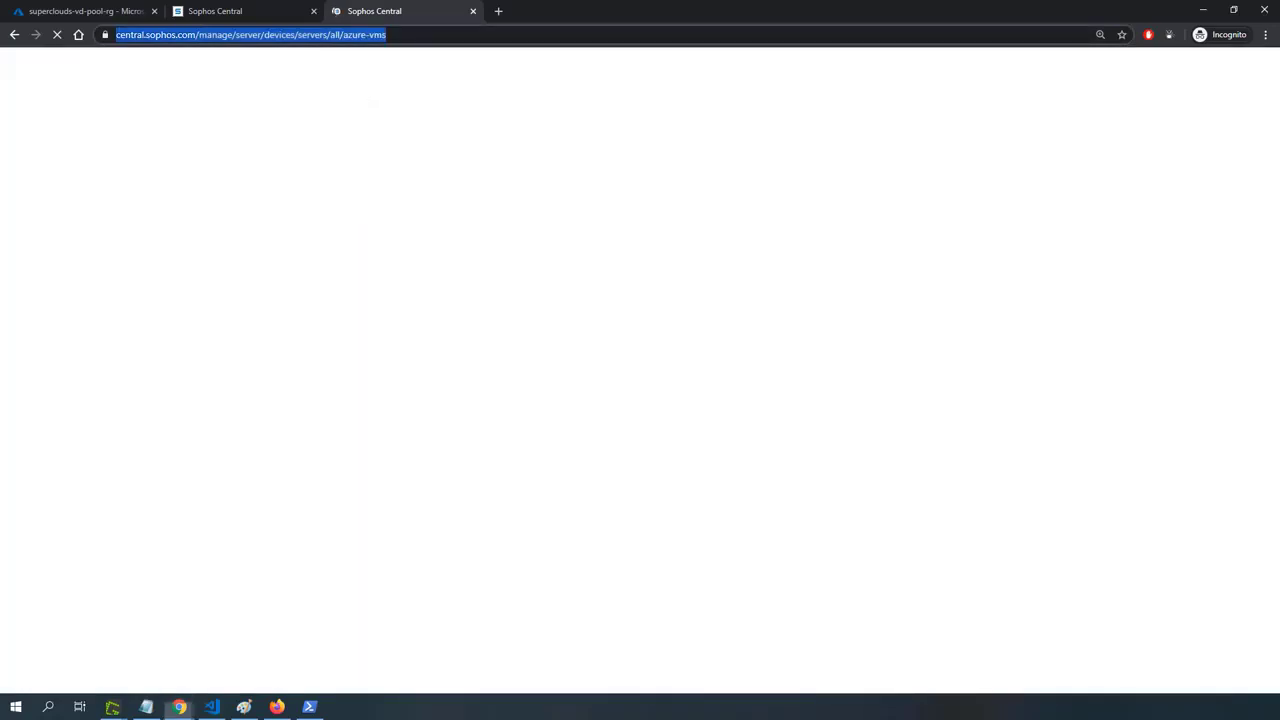
{"action": "key", "text": "alt+Tab"}
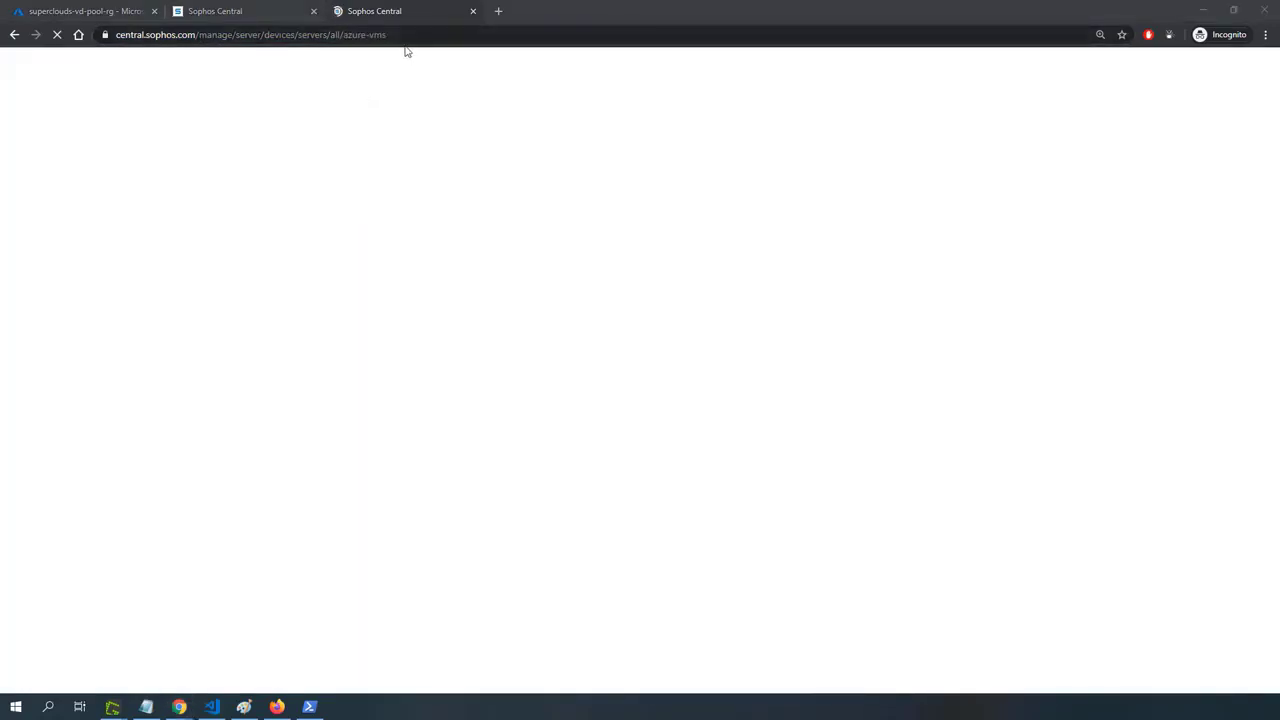
{"action": "left_click", "coordinate": [406, 38]}
{"action": "key", "text": "ctrl+v"}
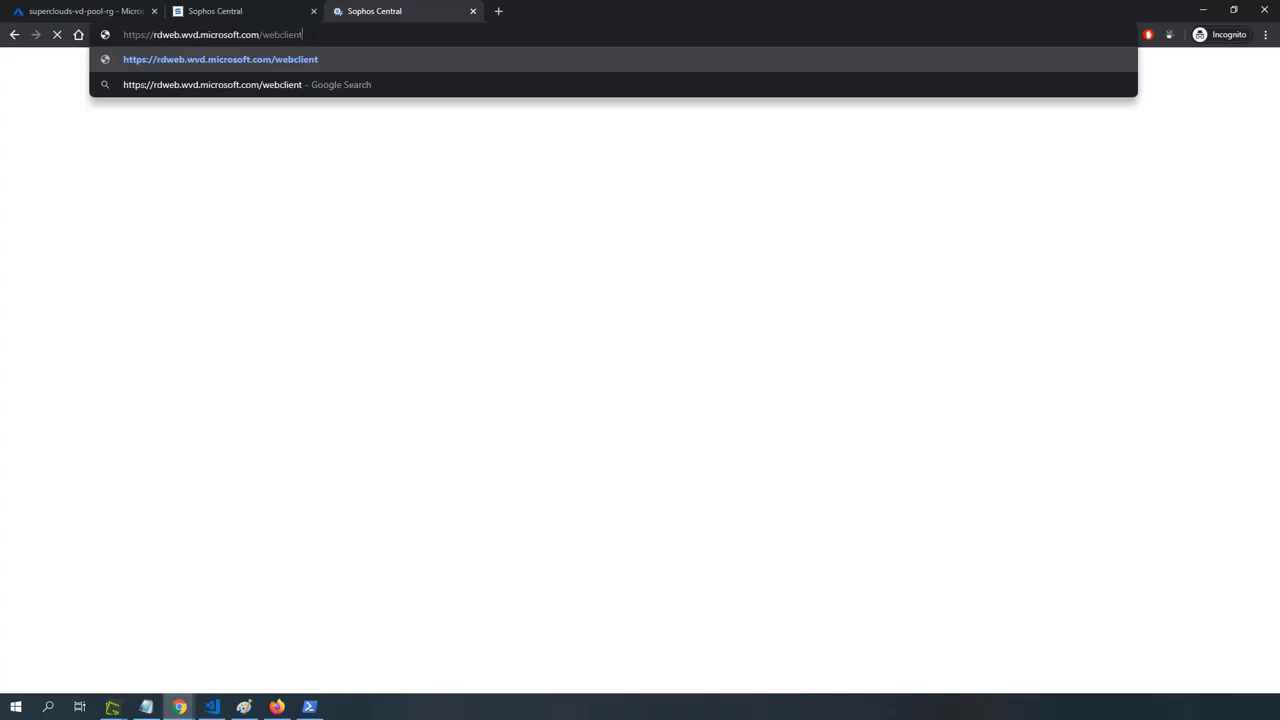
{"action": "key", "text": "Return"}
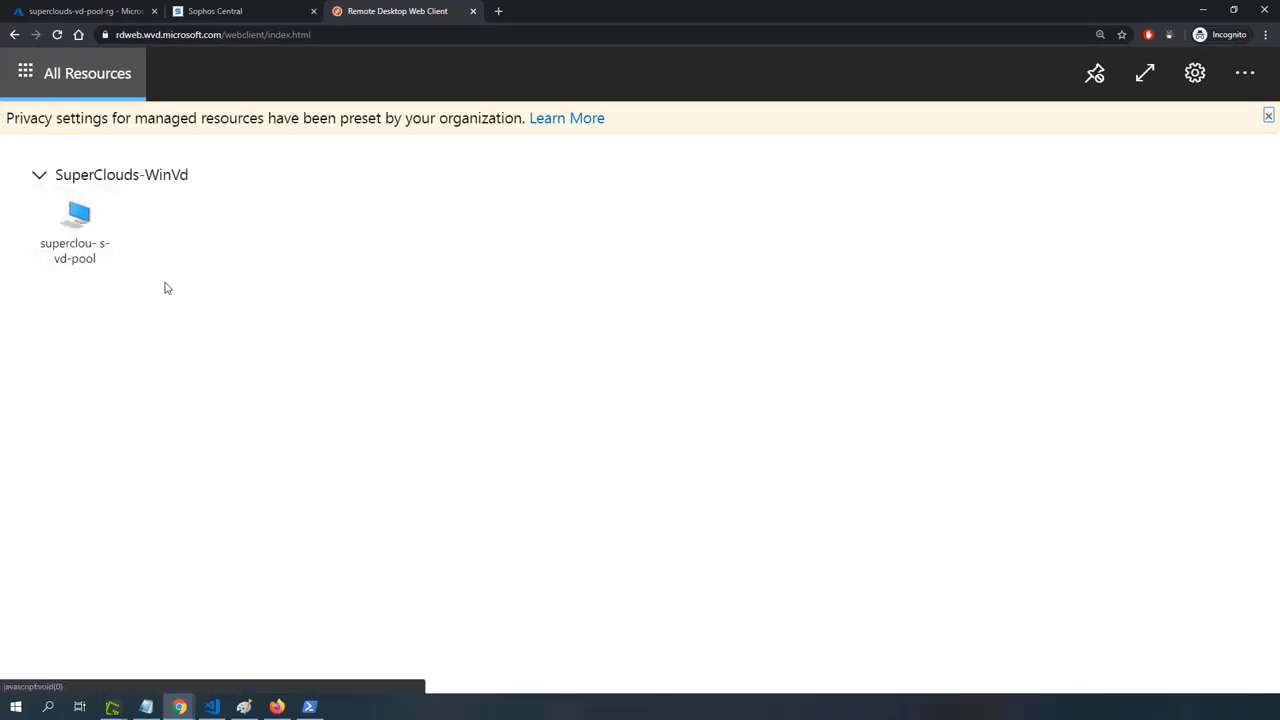
Launch the superclouds-vd-pool desktop, excluding the printer and allowing clipboard access to local resources.
{"action": "left_click", "coordinate": [80, 245]}
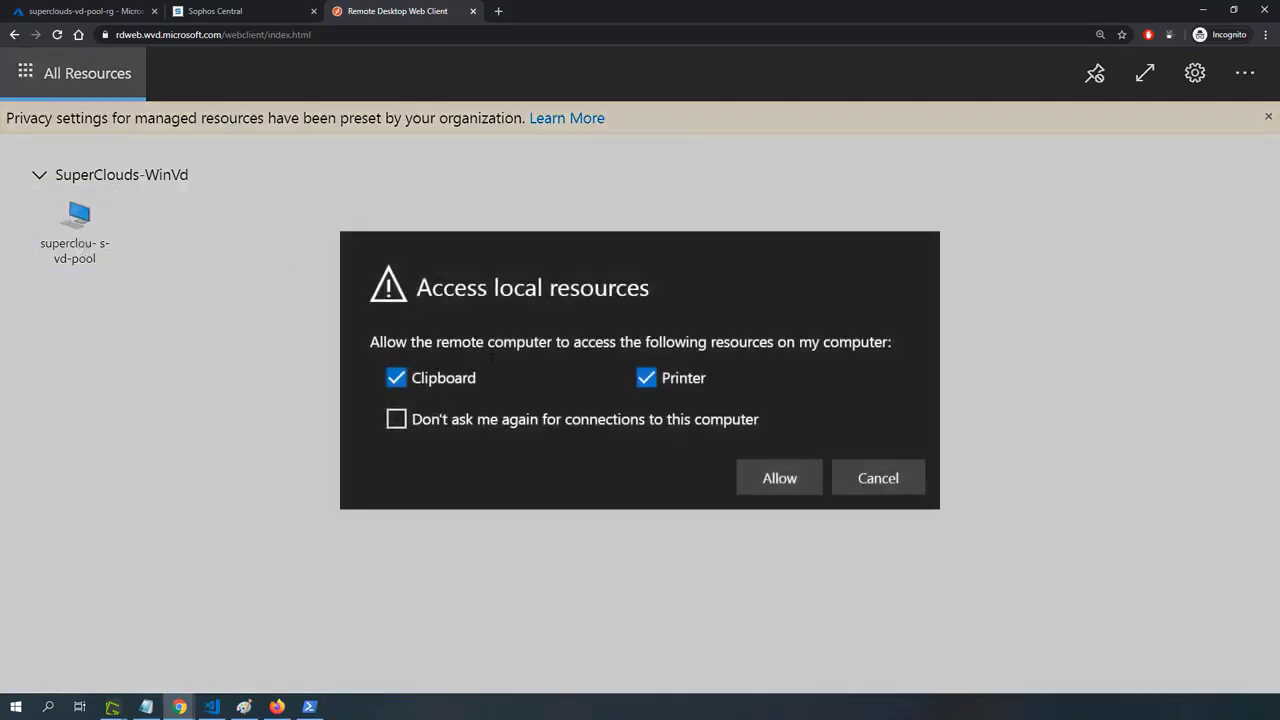
{"action": "left_click", "coordinate": [646, 378]}
{"action": "left_click", "coordinate": [780, 480]}
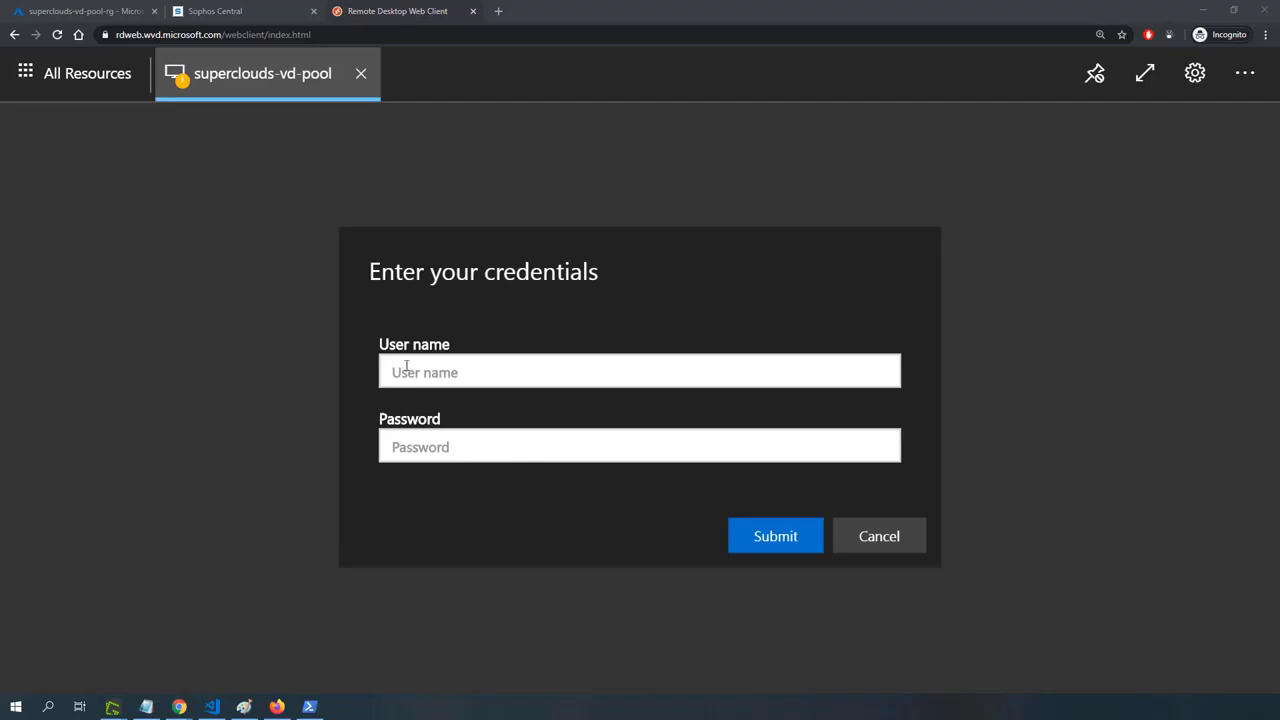
Sign in to the superclouds-vd-pool desktop with the account's user name and password.
{"action": "left_click", "coordinate": [406, 366]}
{"action": "key", "text": "ctrl+v"}
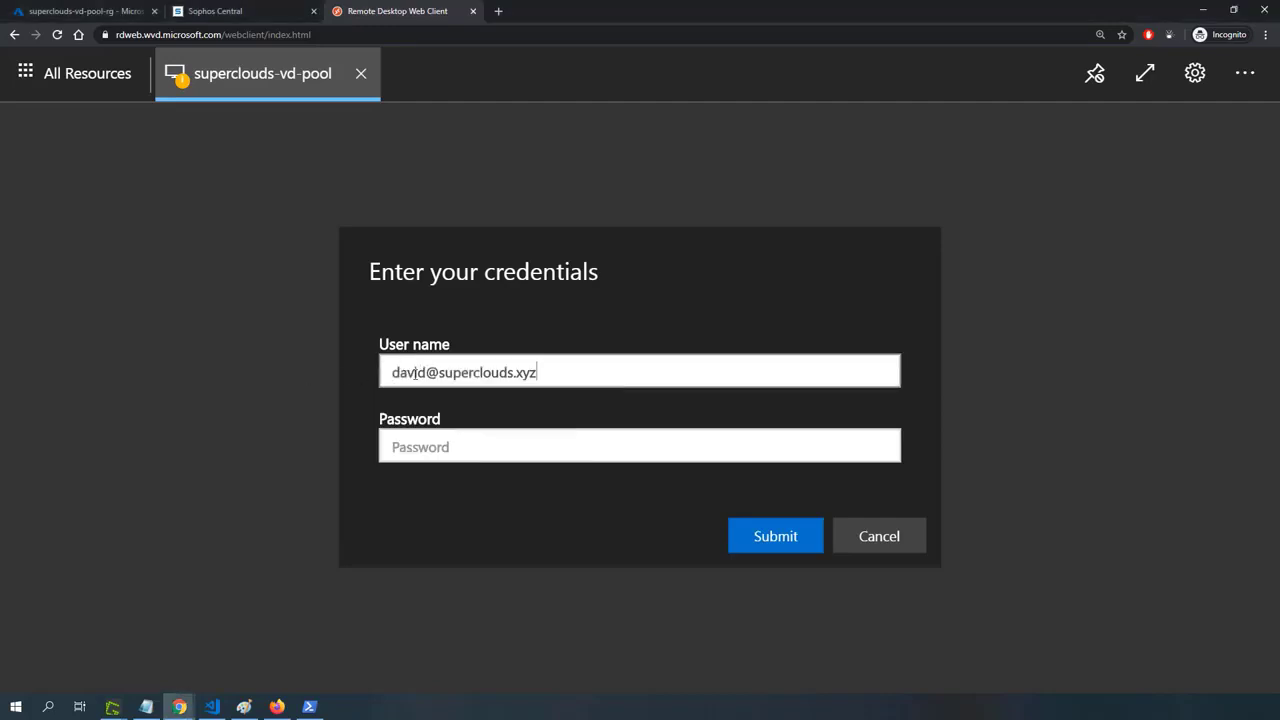
{"action": "left_click", "coordinate": [471, 454]}
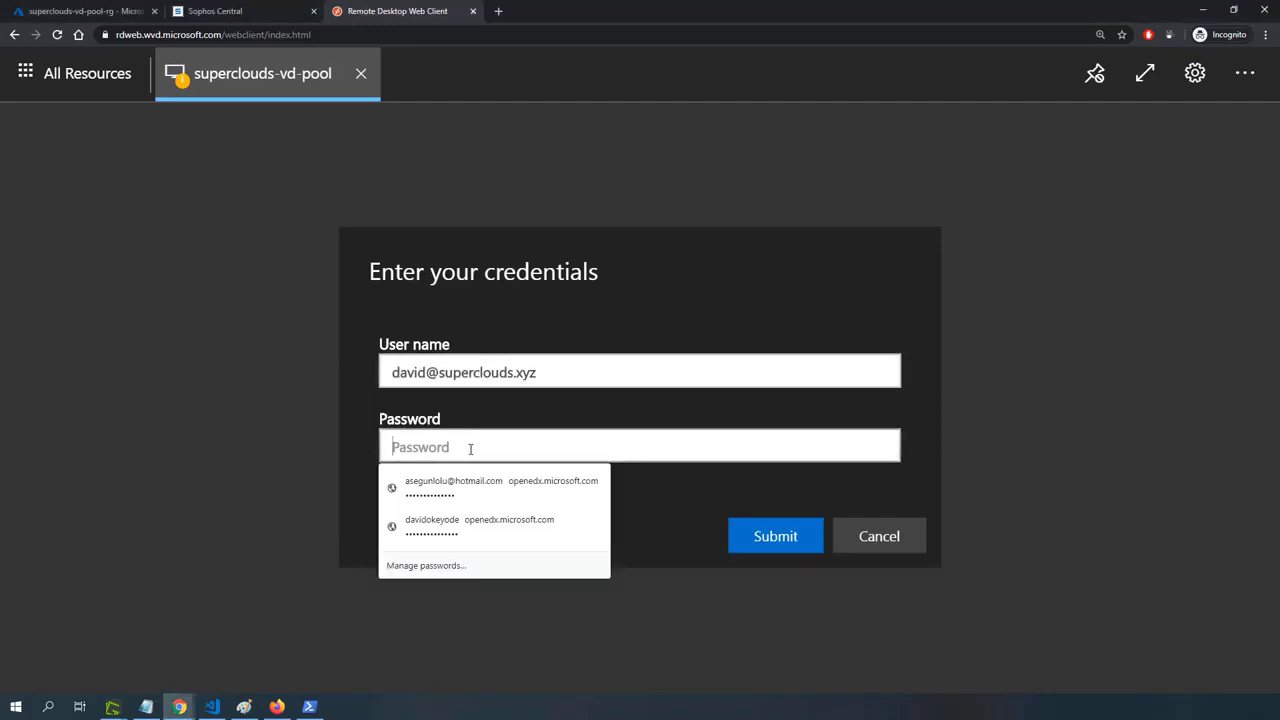
{"action": "type", "text": "••••"}
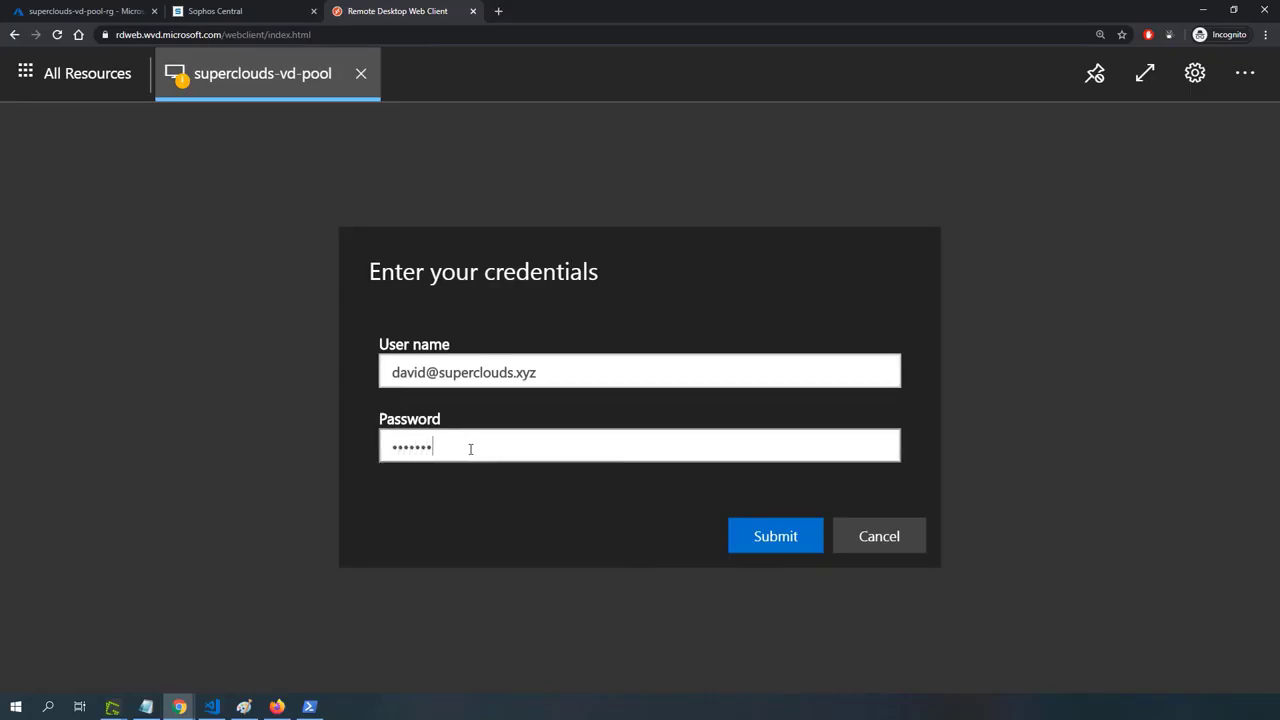
{"action": "type", "text": "•••••••"}
{"action": "left_click", "coordinate": [786, 538]}
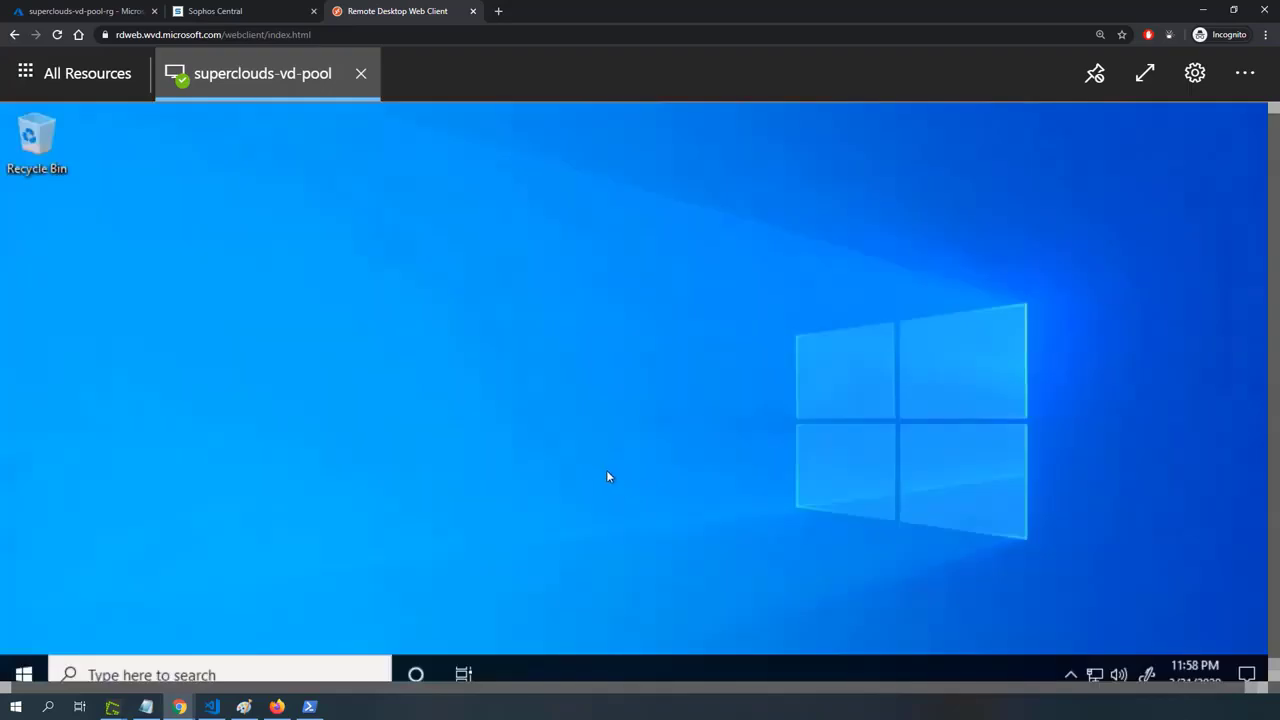
Open Microsoft Edge on the virtual desktop and maximize its window.
{"action": "left_click", "coordinate": [24, 674]}
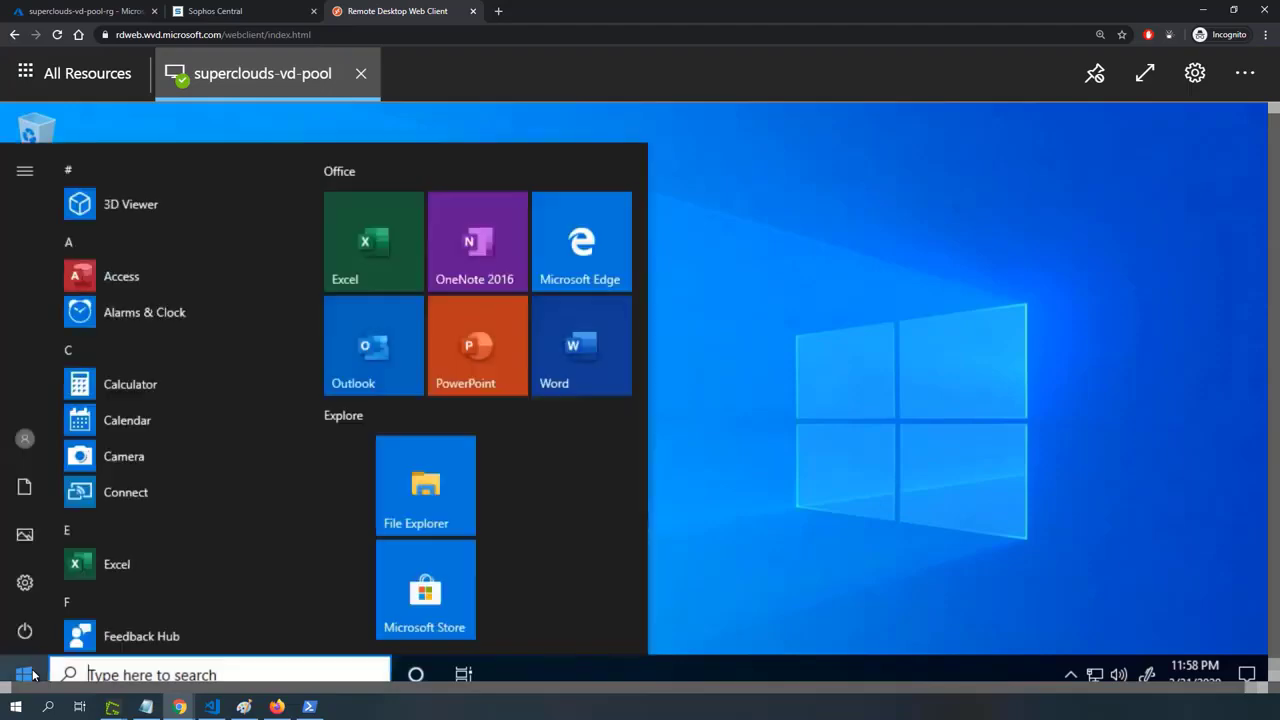
{"action": "left_click", "coordinate": [575, 260]}
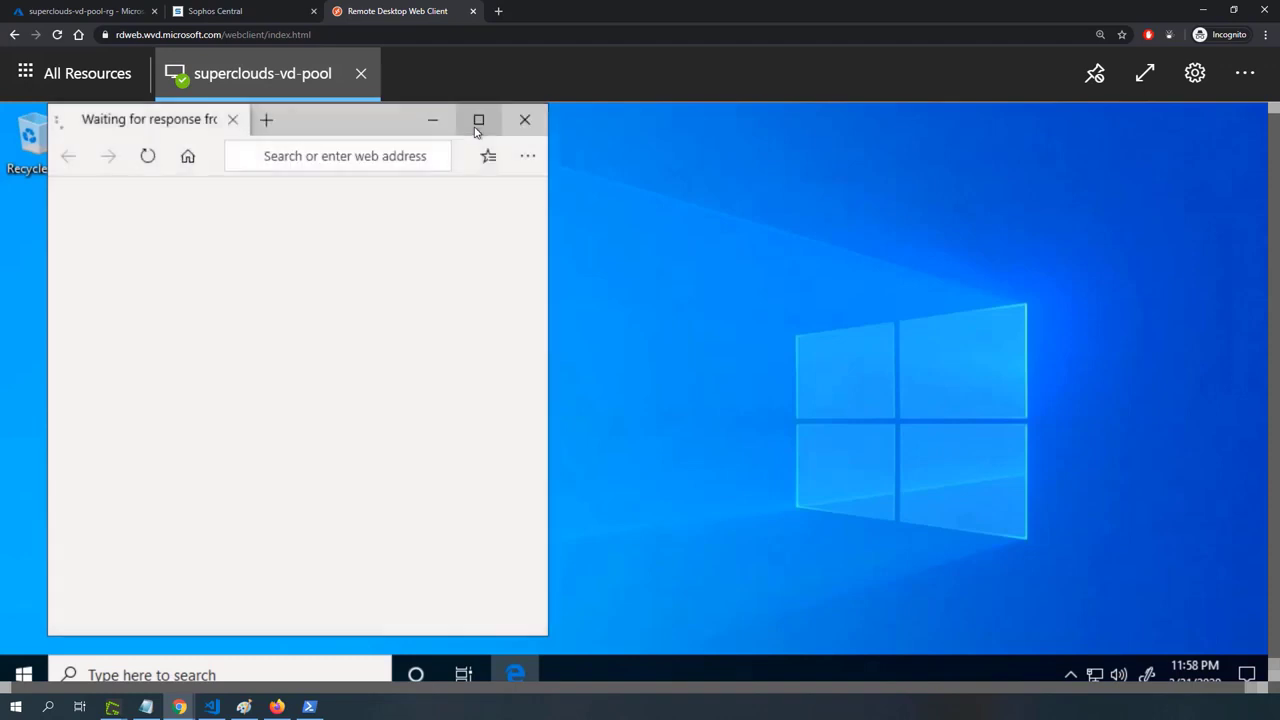
{"action": "left_click", "coordinate": [478, 122]}
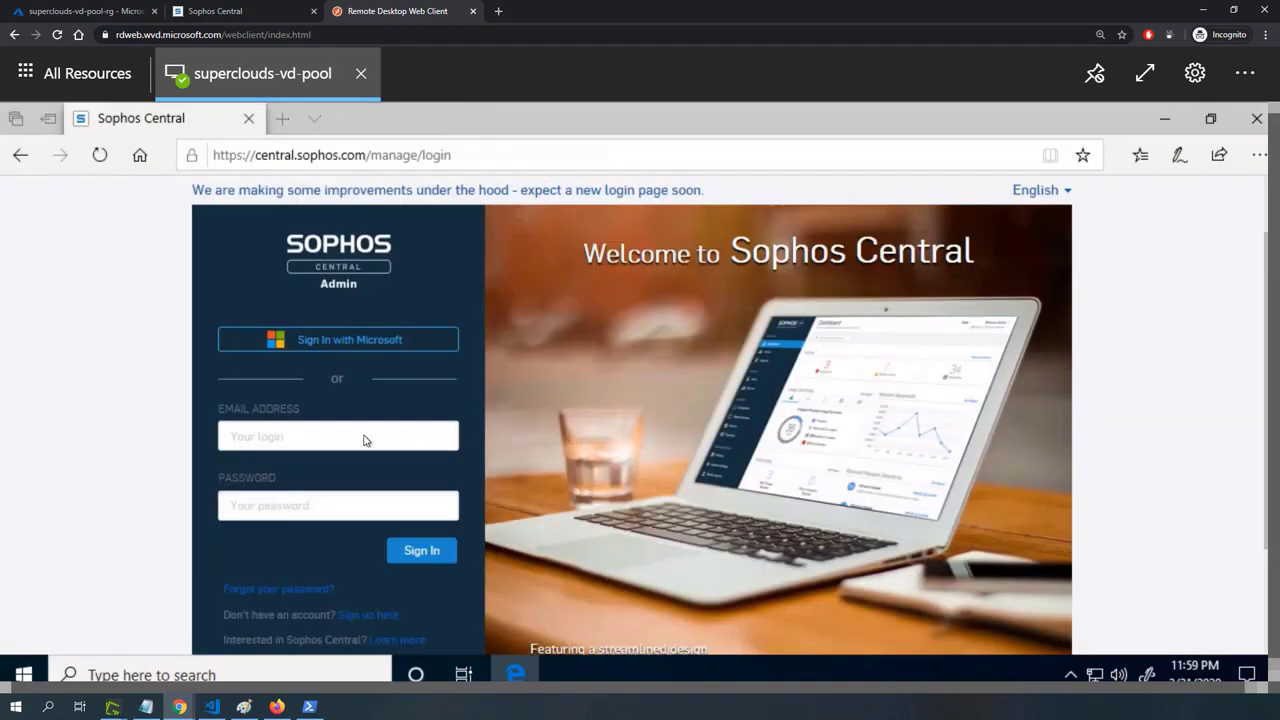
Sign in to Sophos Central inside the virtual desktop with the account e-mail and password, permanently dismissing the notice about moving text.
{"action": "left_click", "coordinate": [364, 435]}
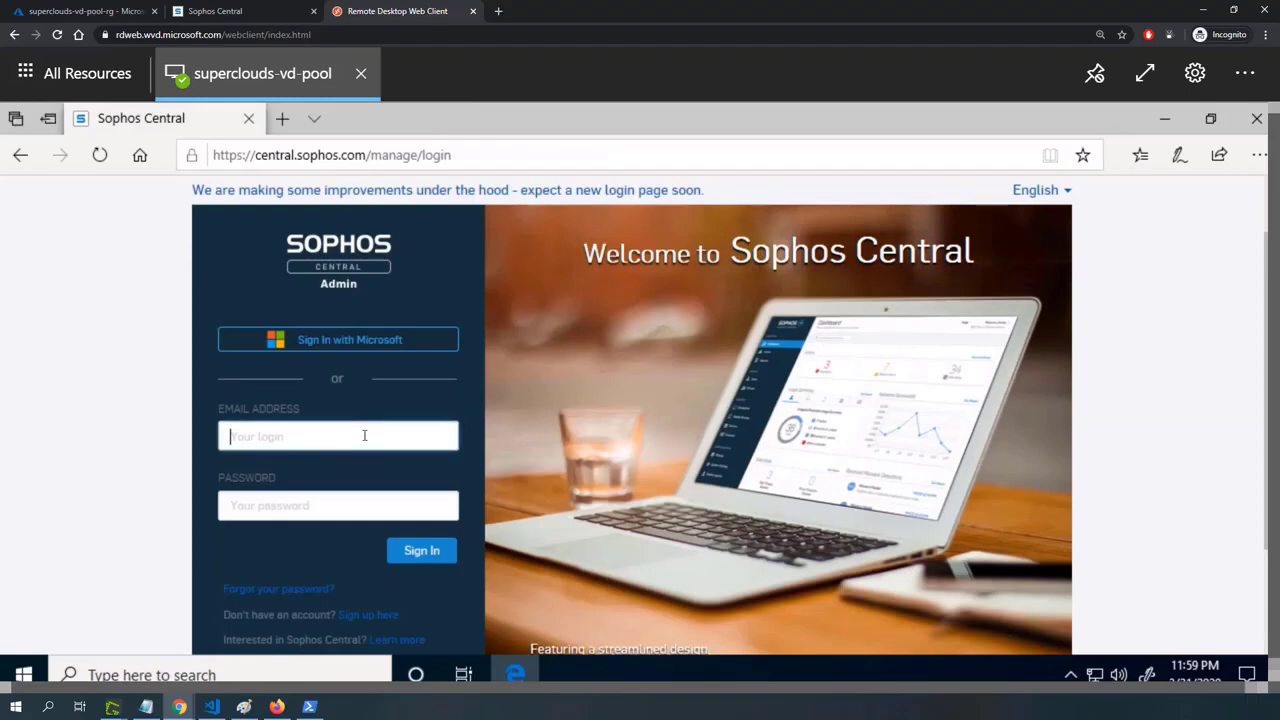
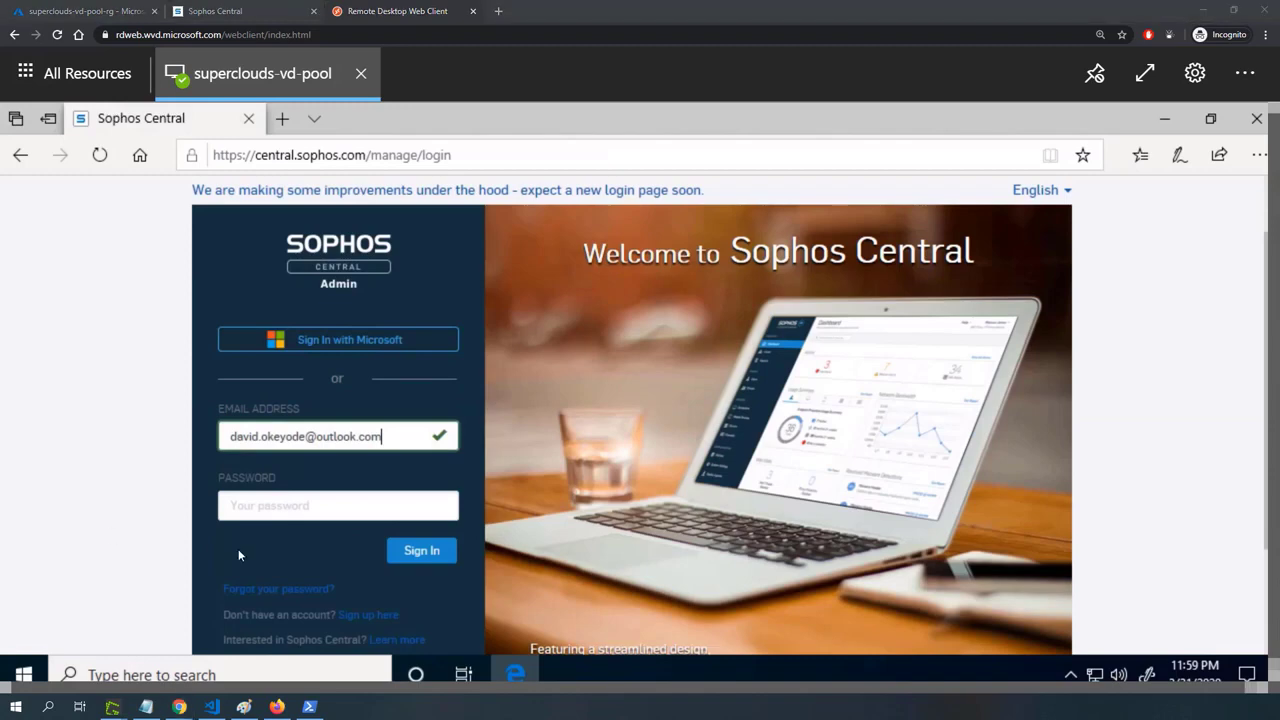
{"action": "left_click", "coordinate": [273, 515]}
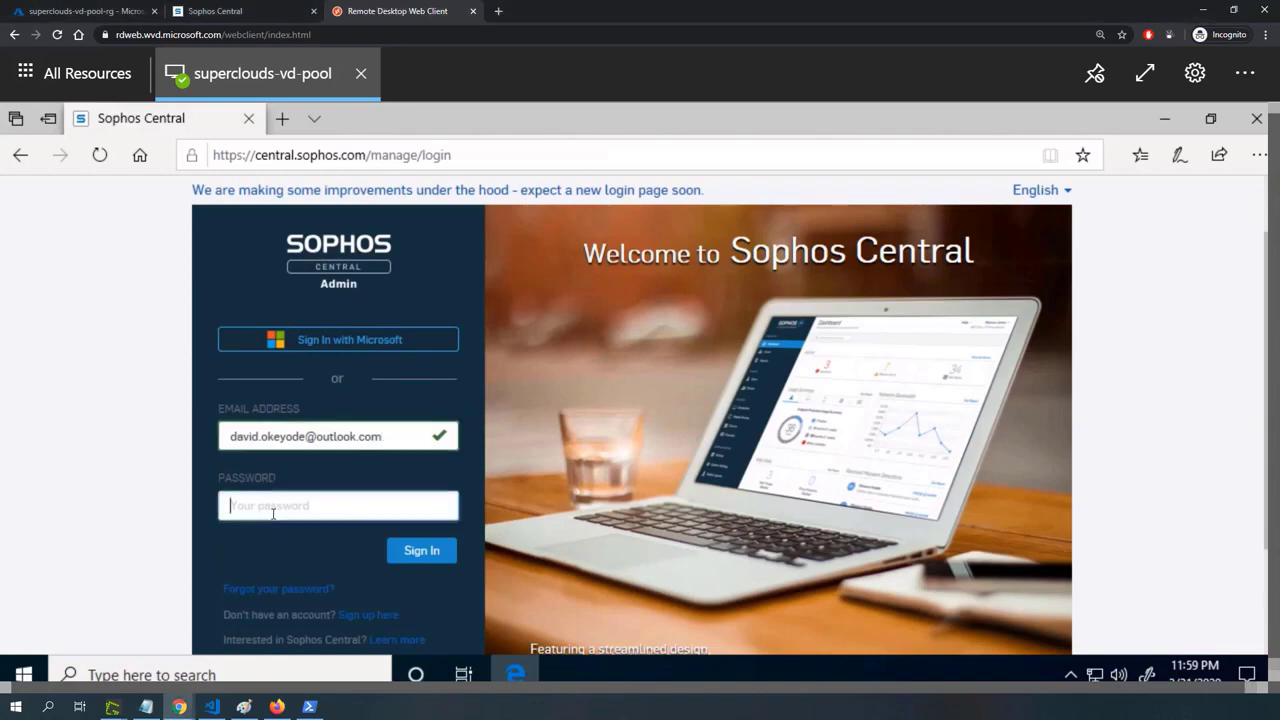
{"action": "key", "text": "ctrl+v"}
{"action": "left_click", "coordinate": [453, 484]}
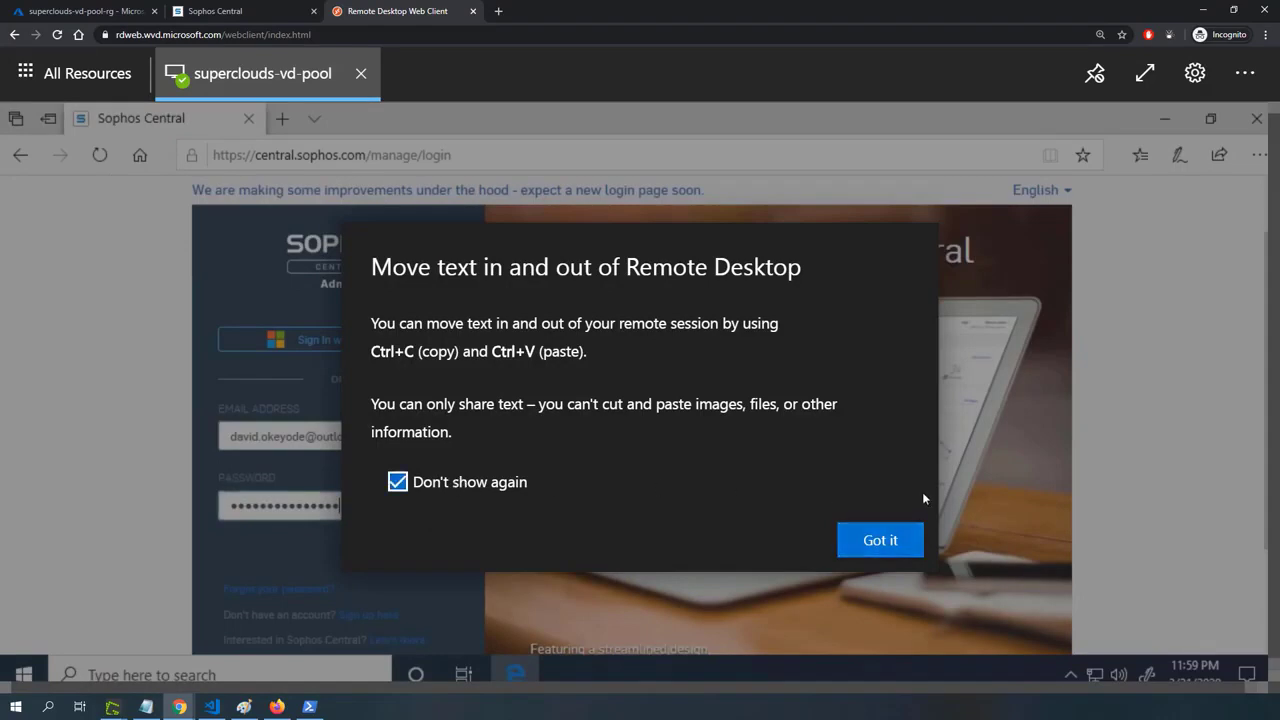
{"action": "left_click", "coordinate": [893, 541]}
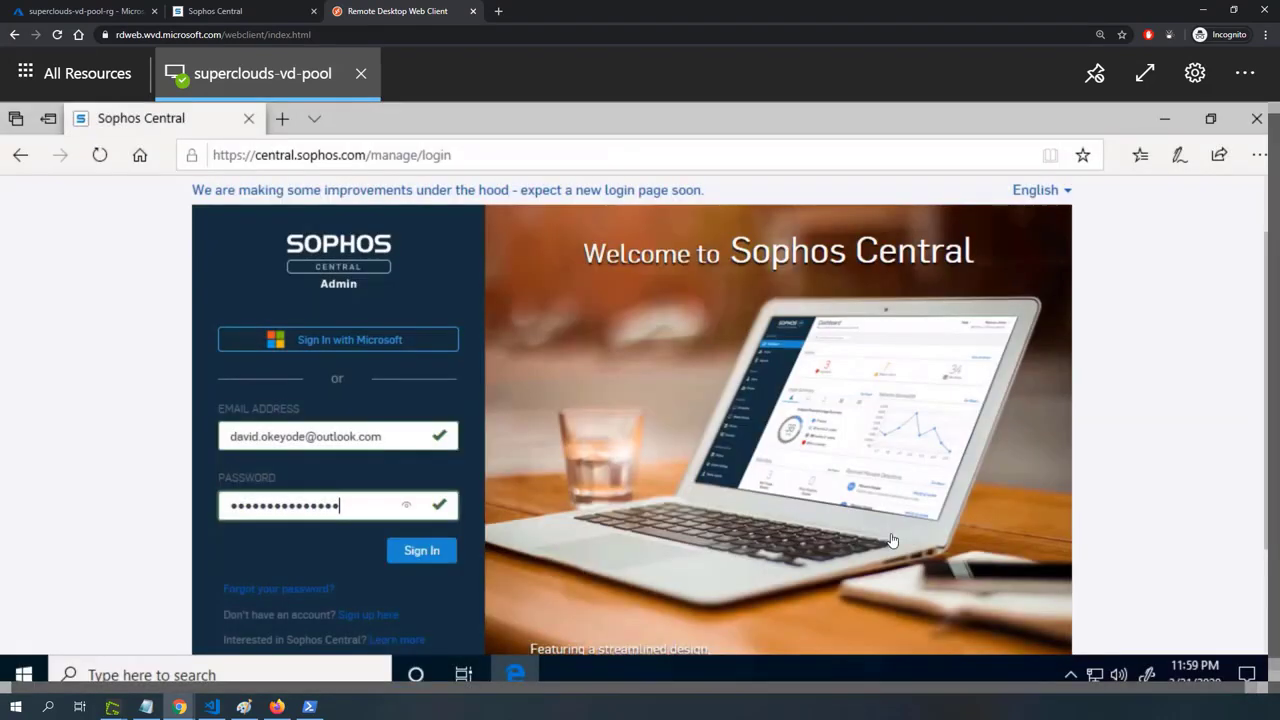
{"action": "left_click", "coordinate": [416, 556]}
{"action": "left_click", "coordinate": [968, 620]}
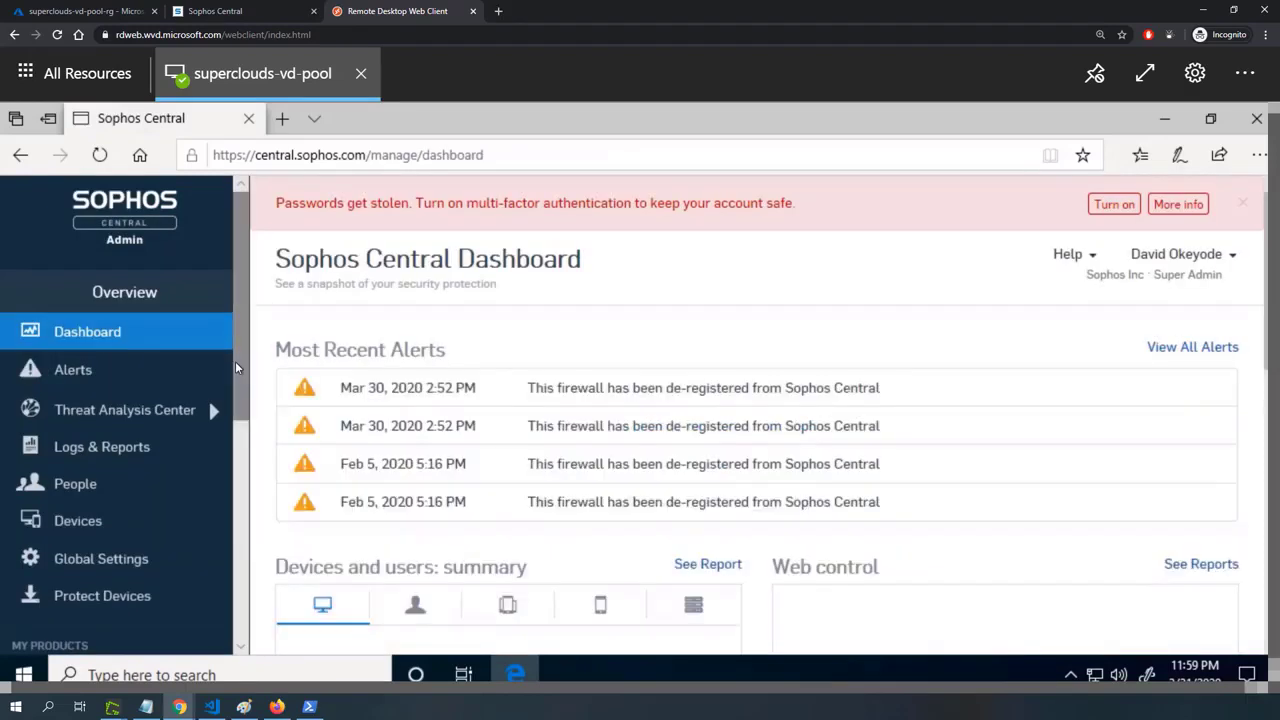
From Protect Devices, download the complete Windows installer for Endpoint Protection and run SophosSetup.exe.
{"action": "left_click_drag", "start_coordinate": [241, 367], "coordinate": [248, 430]}
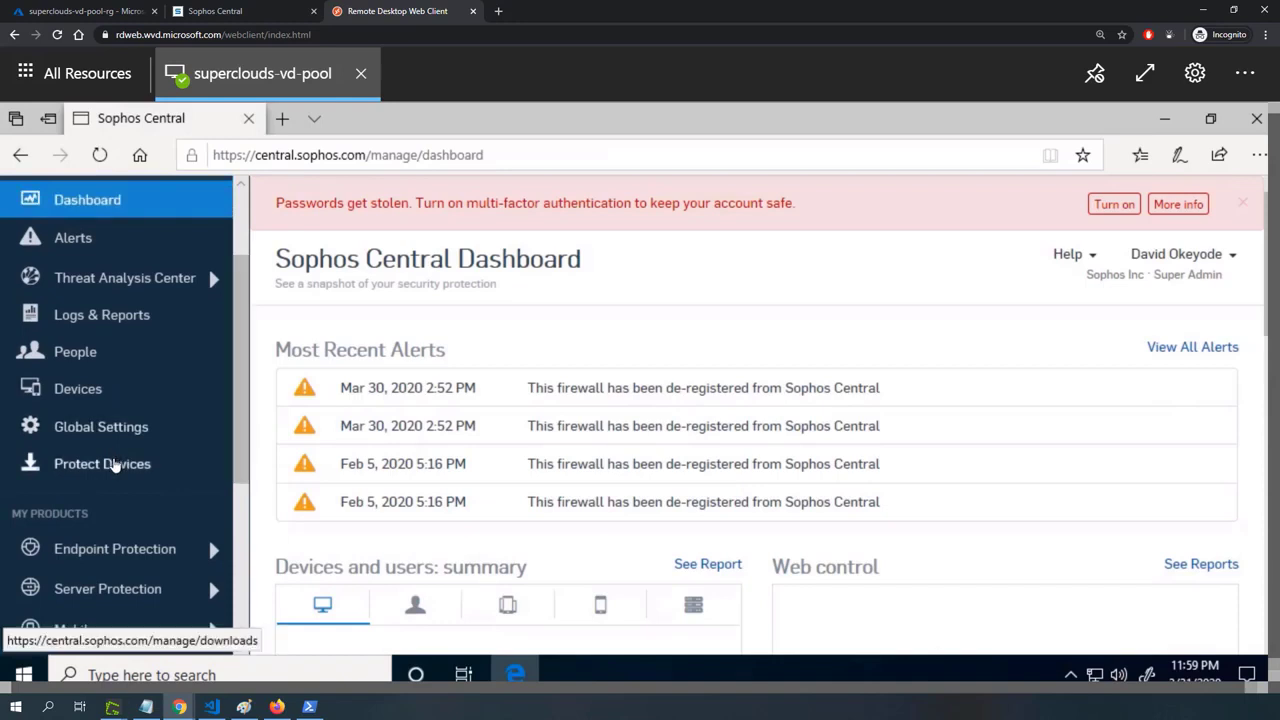
{"action": "left_click", "coordinate": [115, 462]}
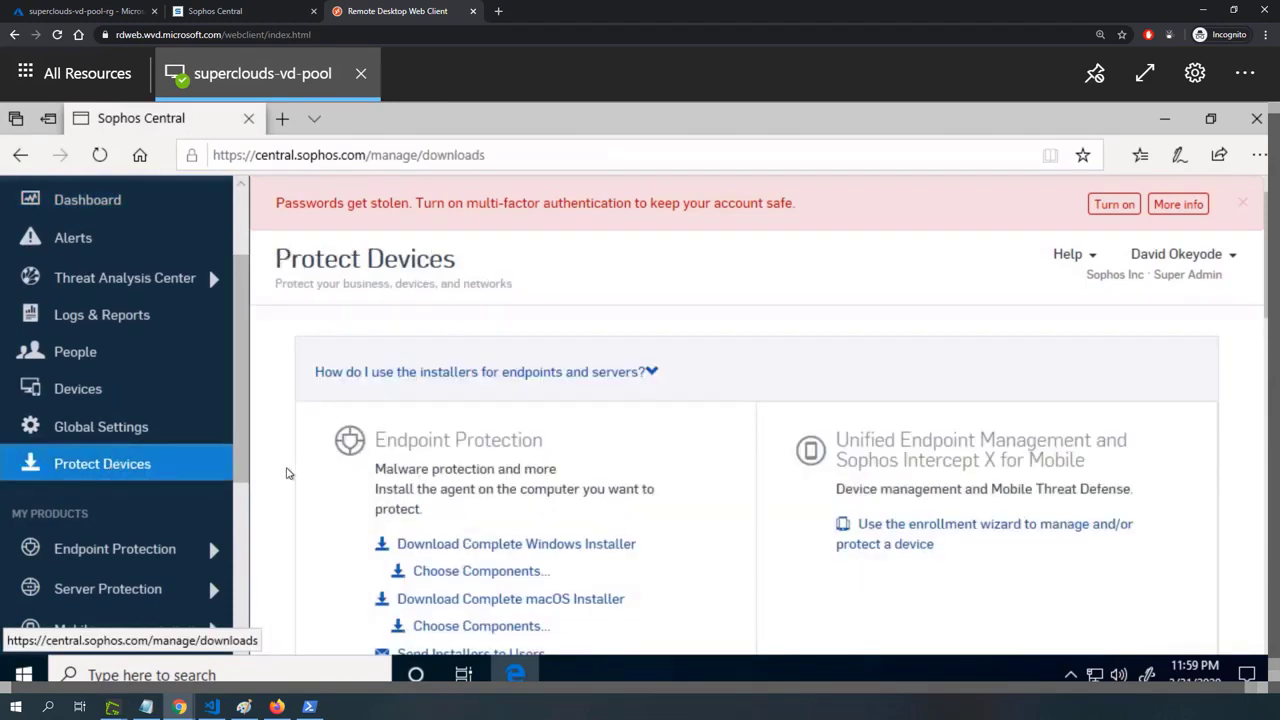
{"action": "scroll", "coordinate": [727, 453], "scroll_direction": "down", "scroll_amount": 1}
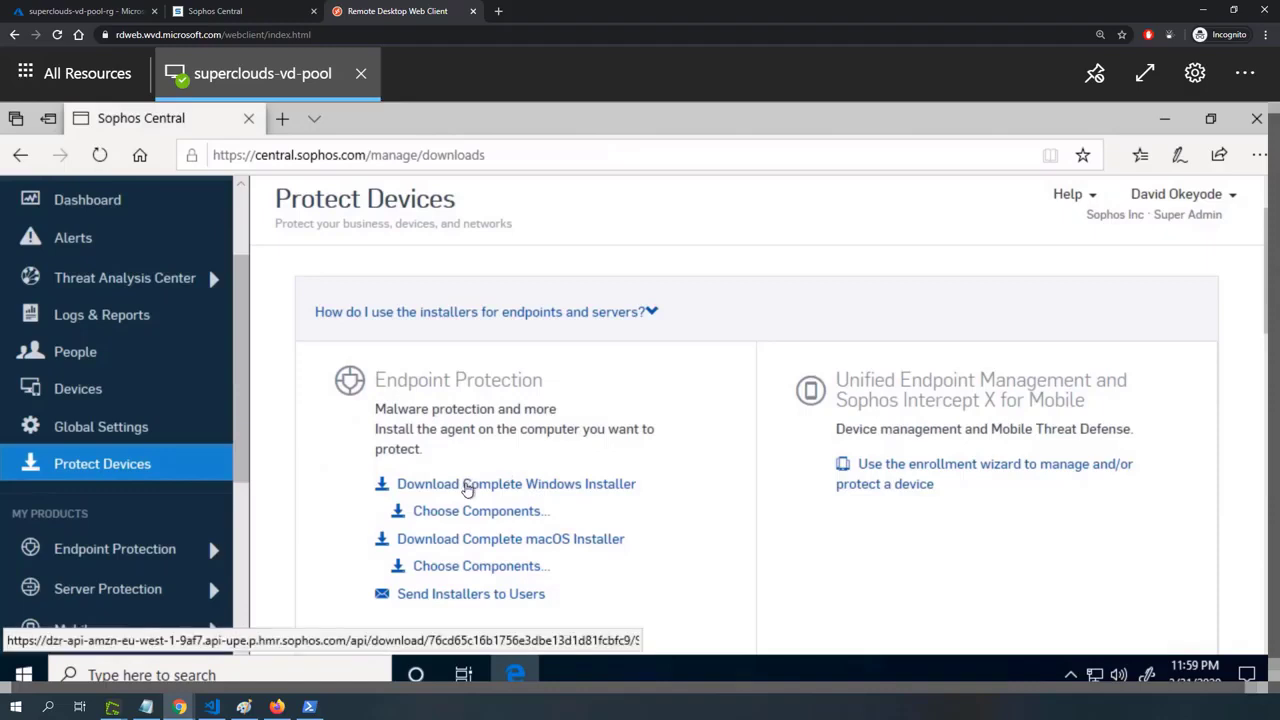
{"action": "left_click", "coordinate": [466, 487]}
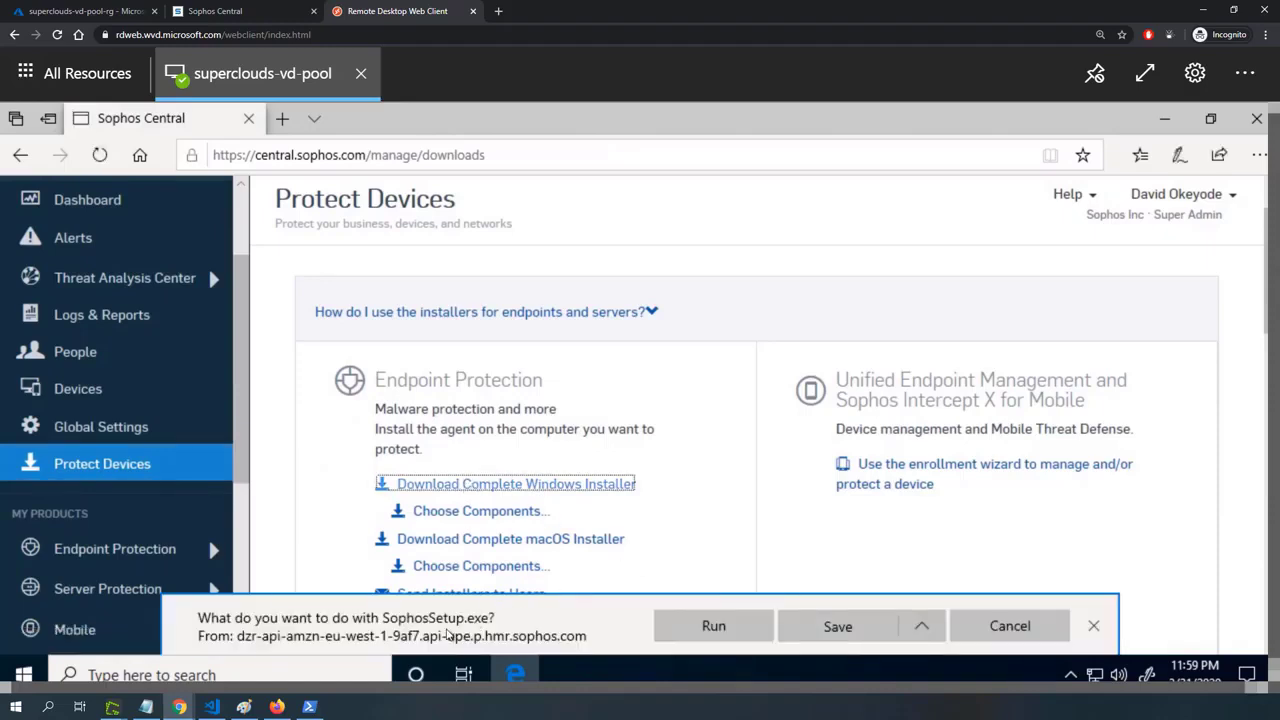
{"action": "left_click", "coordinate": [712, 627]}
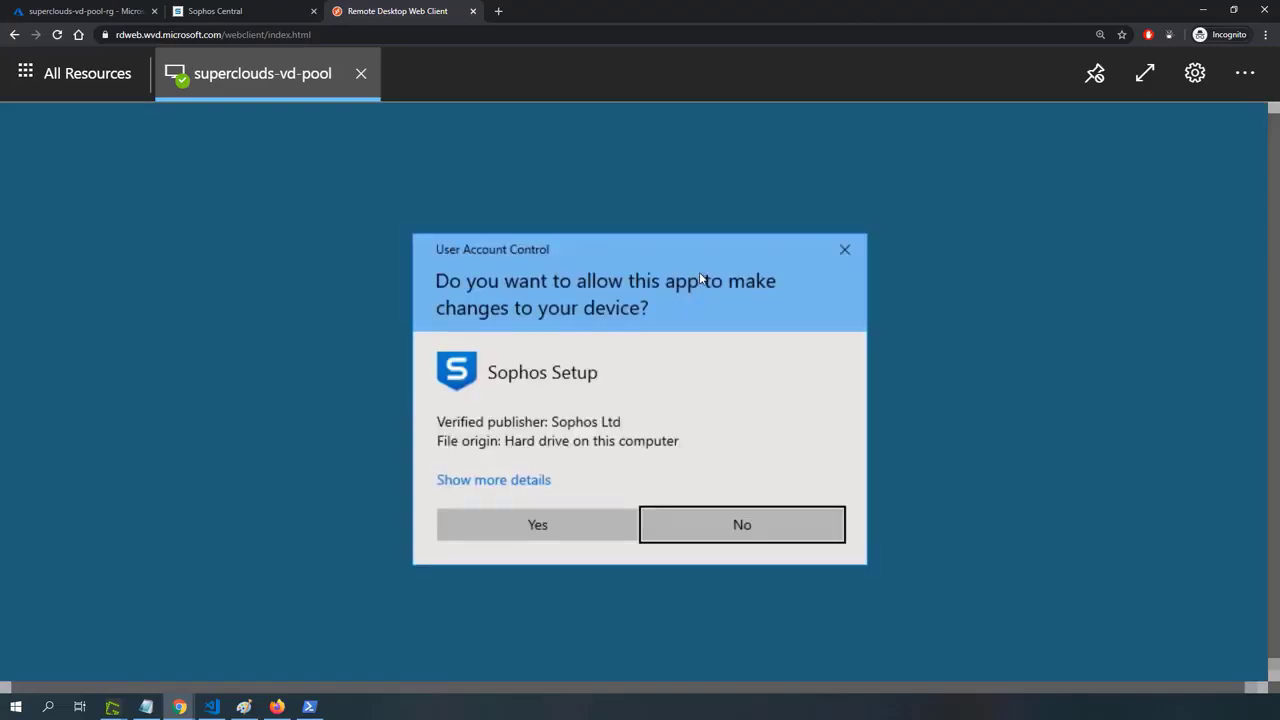
Allow Sophos Setup to make changes, install Intercept X Advanced for Server with EDR despite the restart recommendation, and finish with an immediate restart.
{"action": "left_click", "coordinate": [552, 521]}
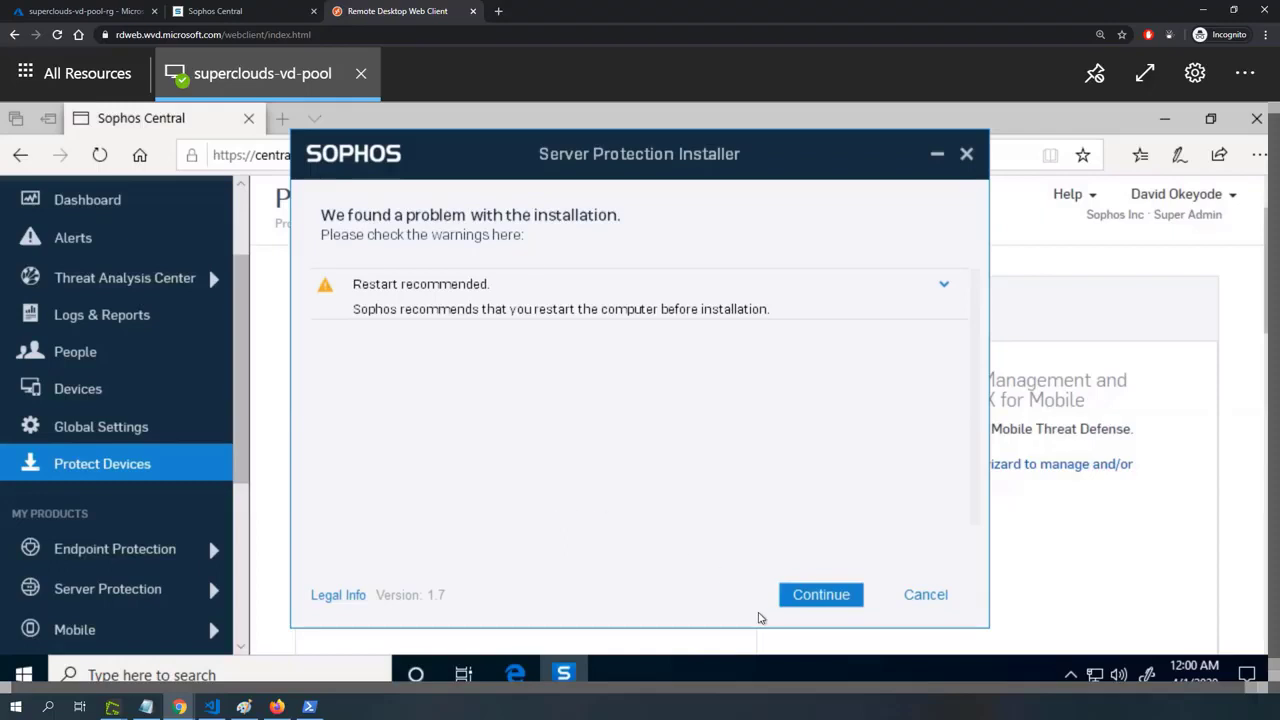
{"action": "left_click", "coordinate": [806, 598]}
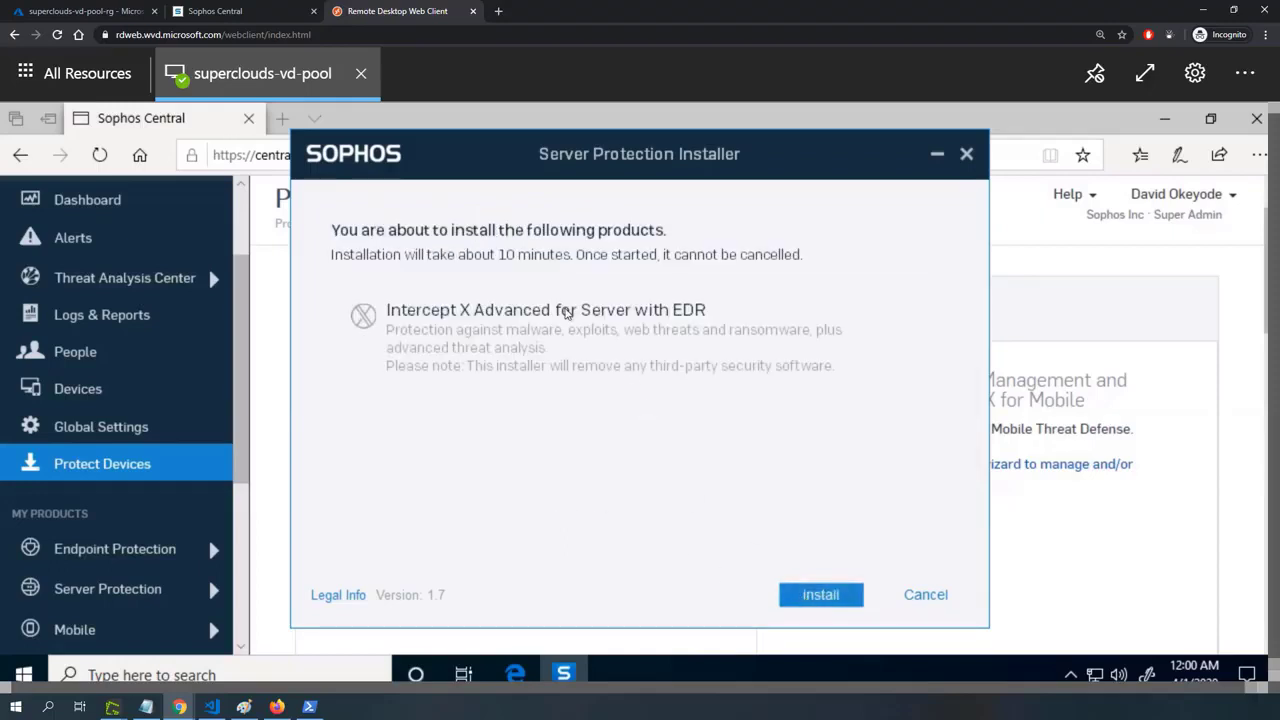
{"action": "left_click", "coordinate": [835, 596]}
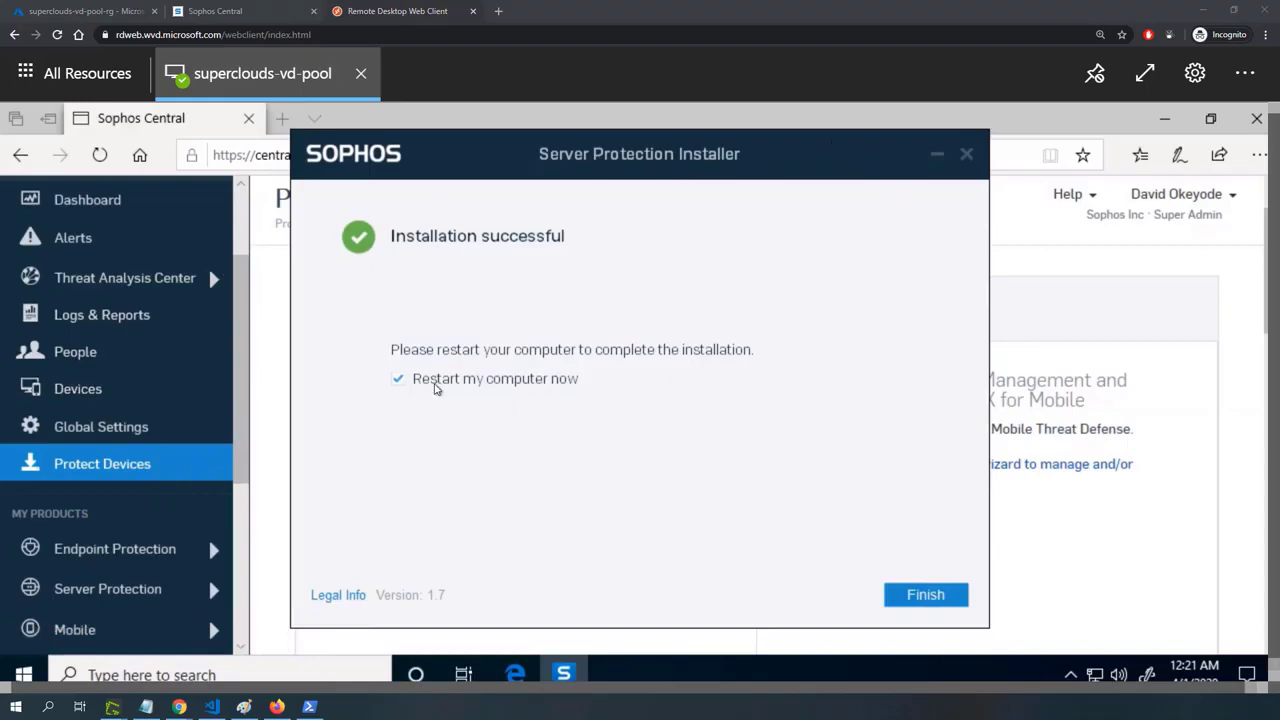
{"action": "left_click", "coordinate": [917, 596]}
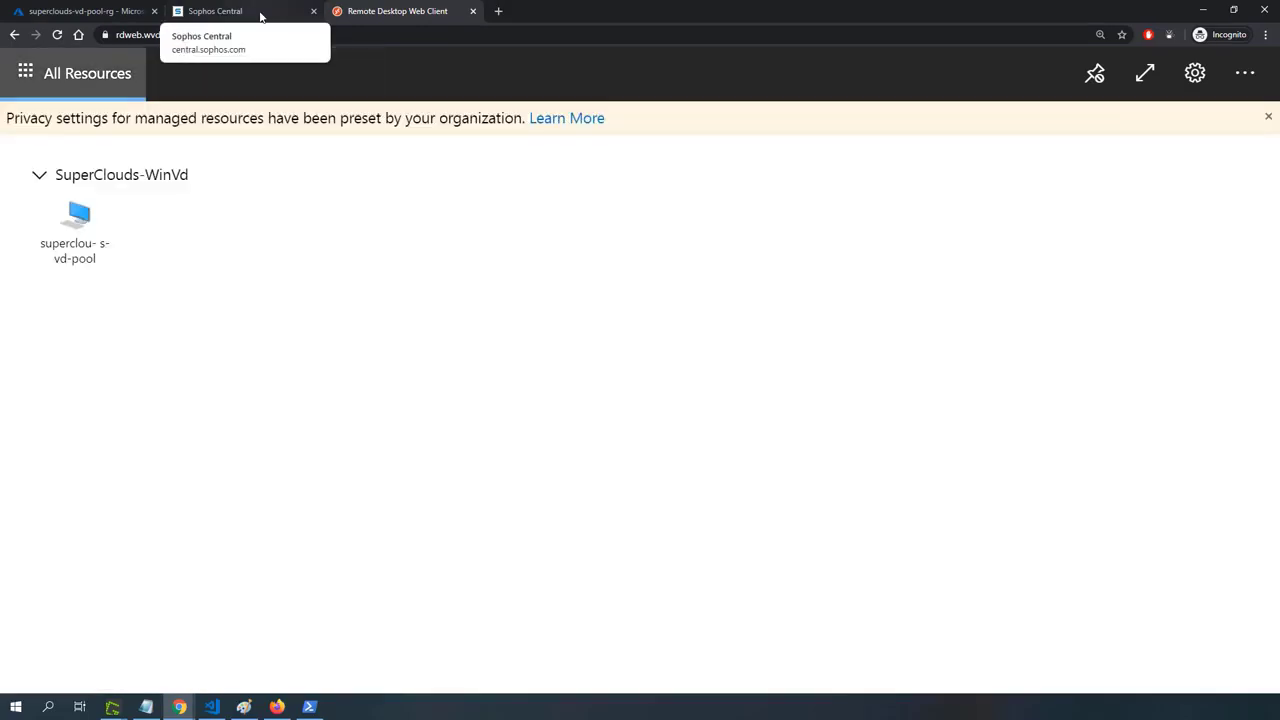
Return to the local Sophos Central tab, check the Server Protection servers and Azure VMs lists, and open the server details of vdpool-vm-0.
{"action": "left_click", "coordinate": [260, 15]}
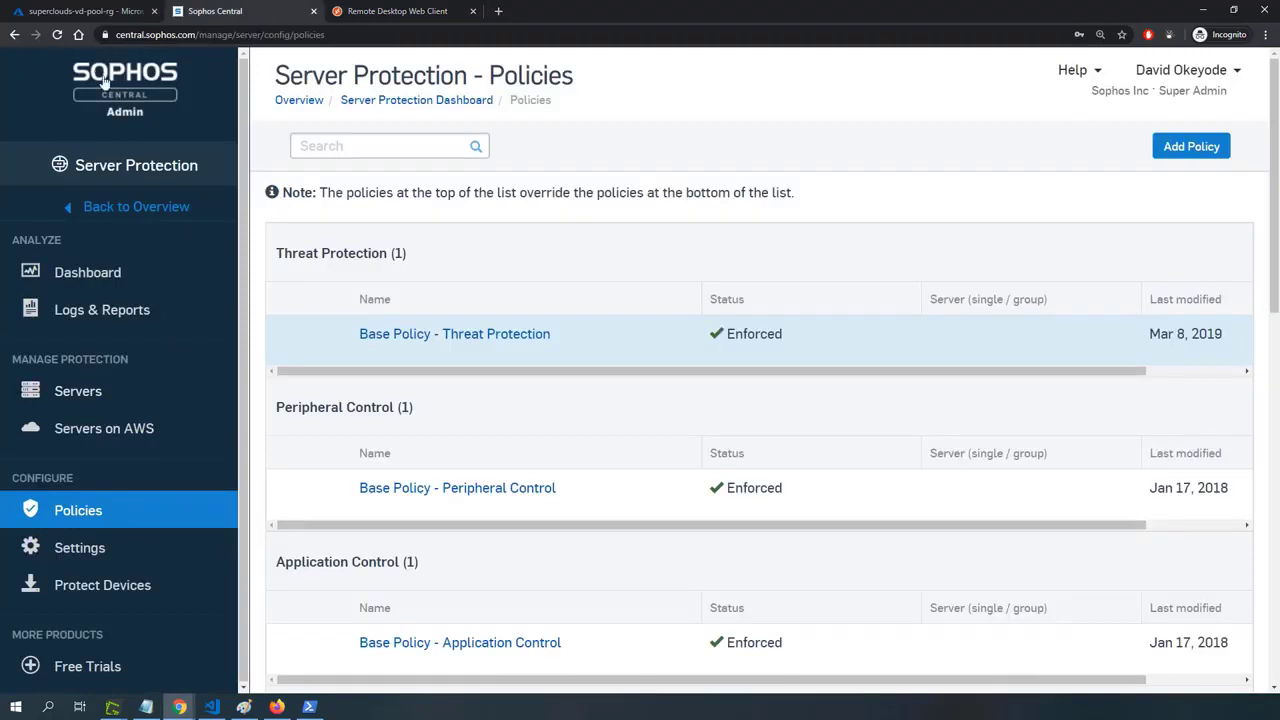
{"action": "left_click", "coordinate": [119, 204]}
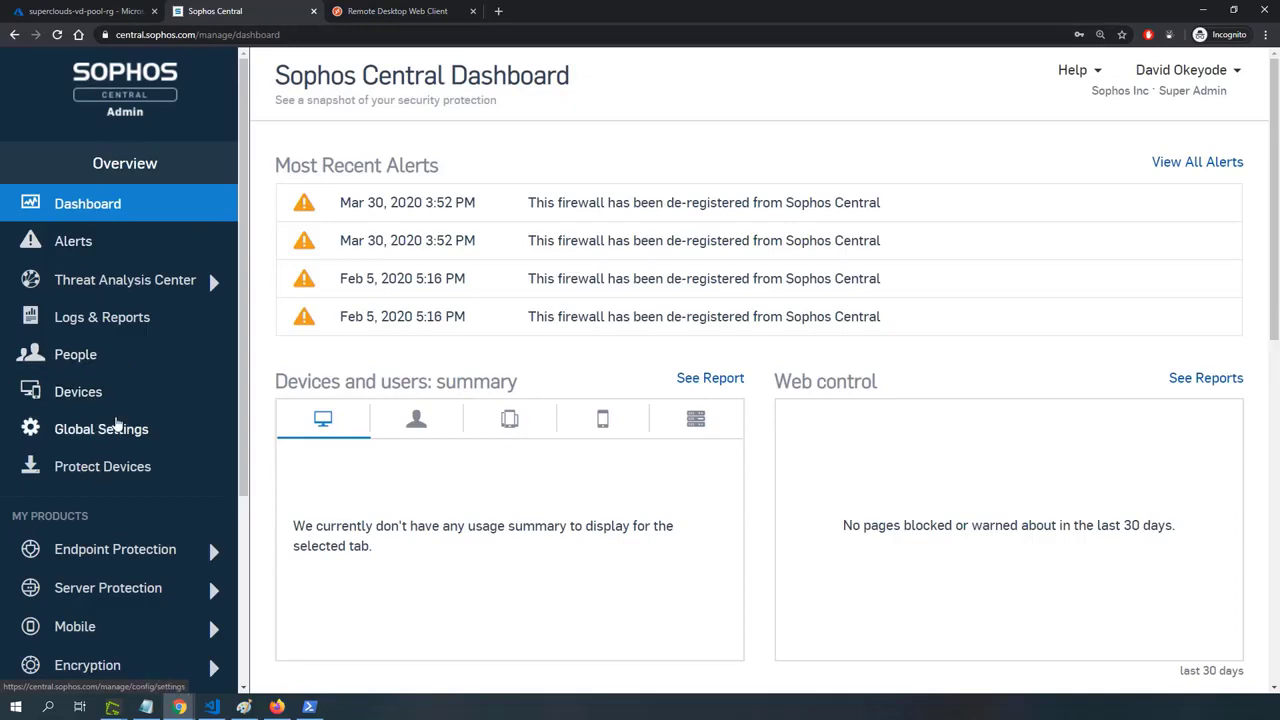
{"action": "scroll", "coordinate": [100, 426], "scroll_direction": "down", "scroll_amount": 1}
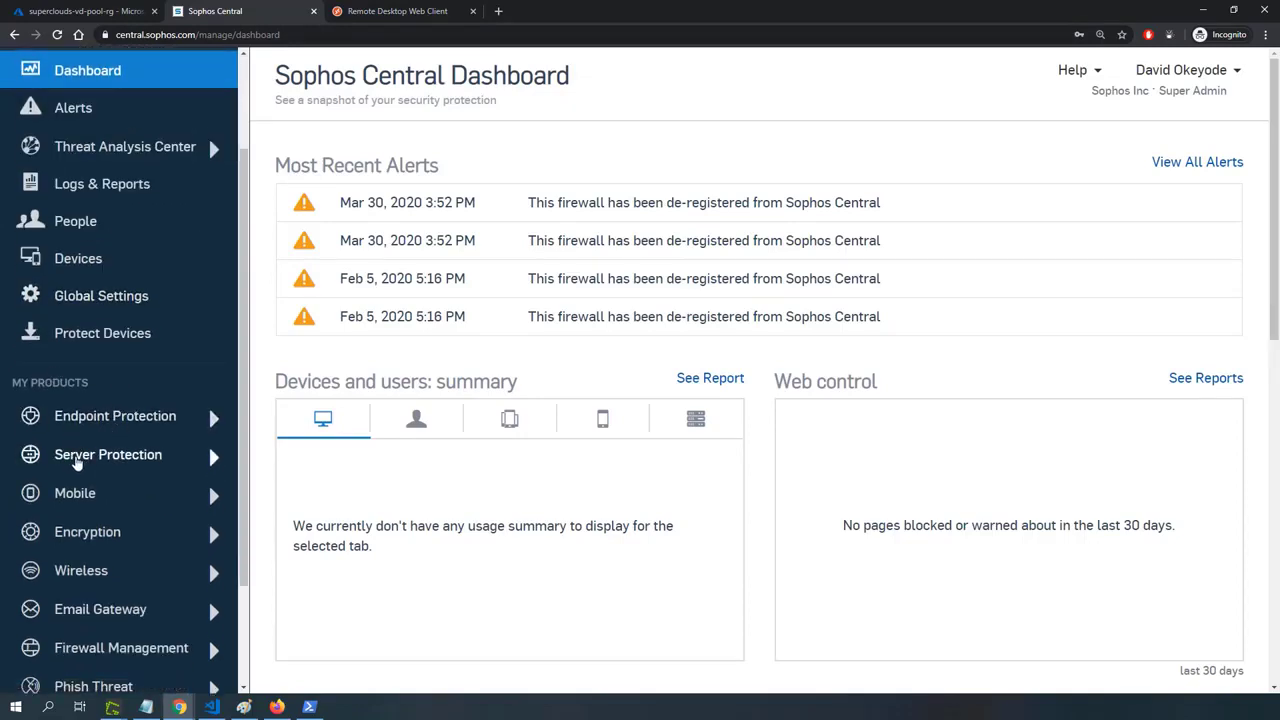
{"action": "left_click", "coordinate": [77, 462]}
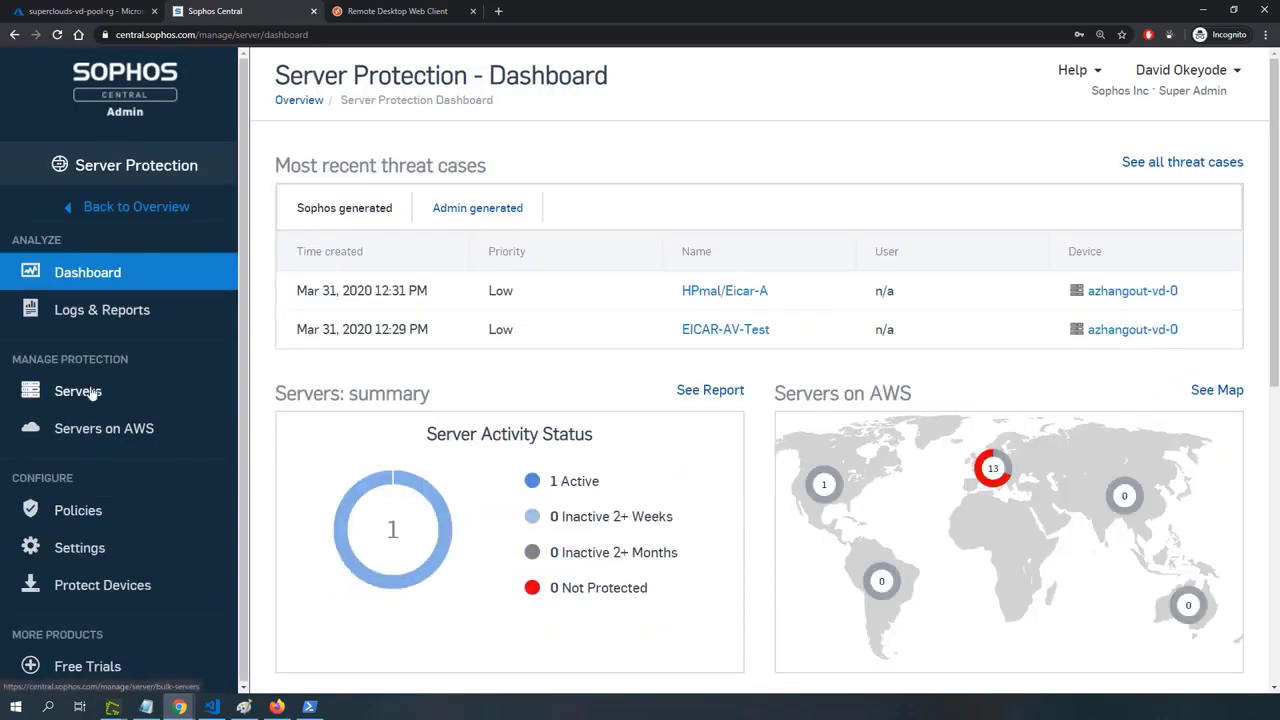
{"action": "left_click", "coordinate": [90, 392]}
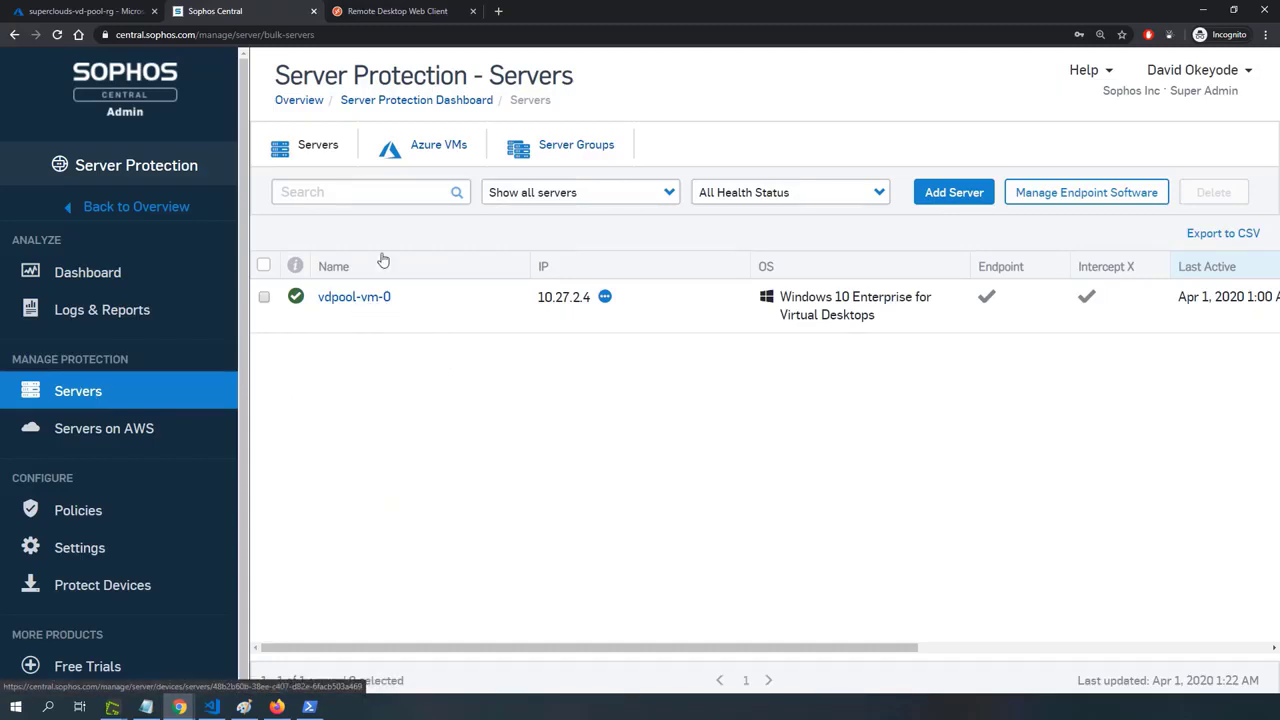
{"action": "left_click", "coordinate": [415, 162]}
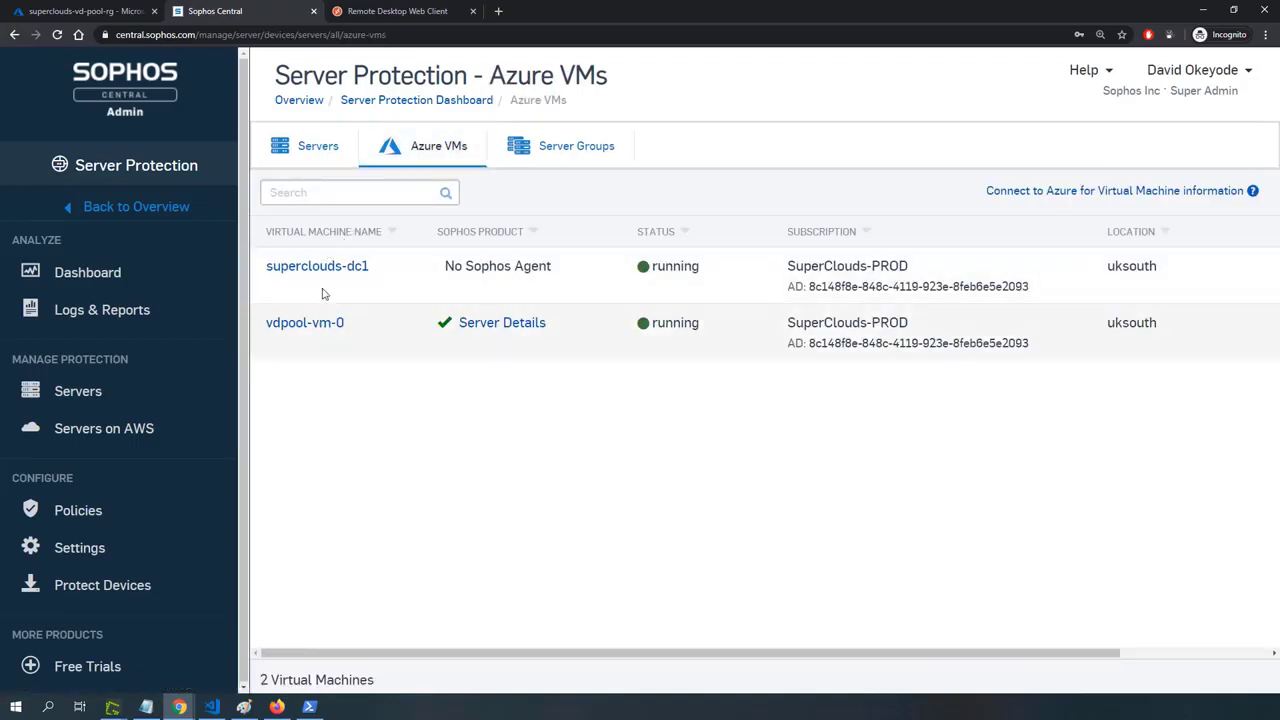
{"action": "left_click_drag", "start_coordinate": [437, 278], "coordinate": [555, 272]}
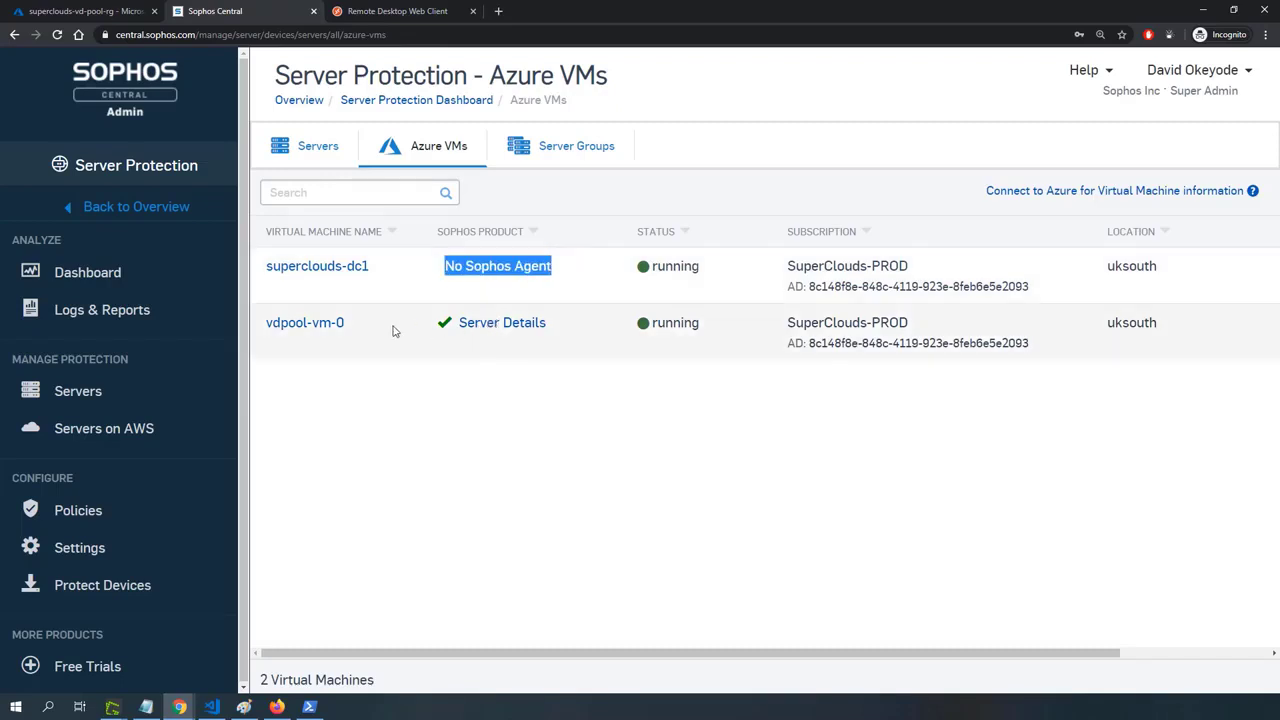
{"action": "left_click", "coordinate": [503, 325]}
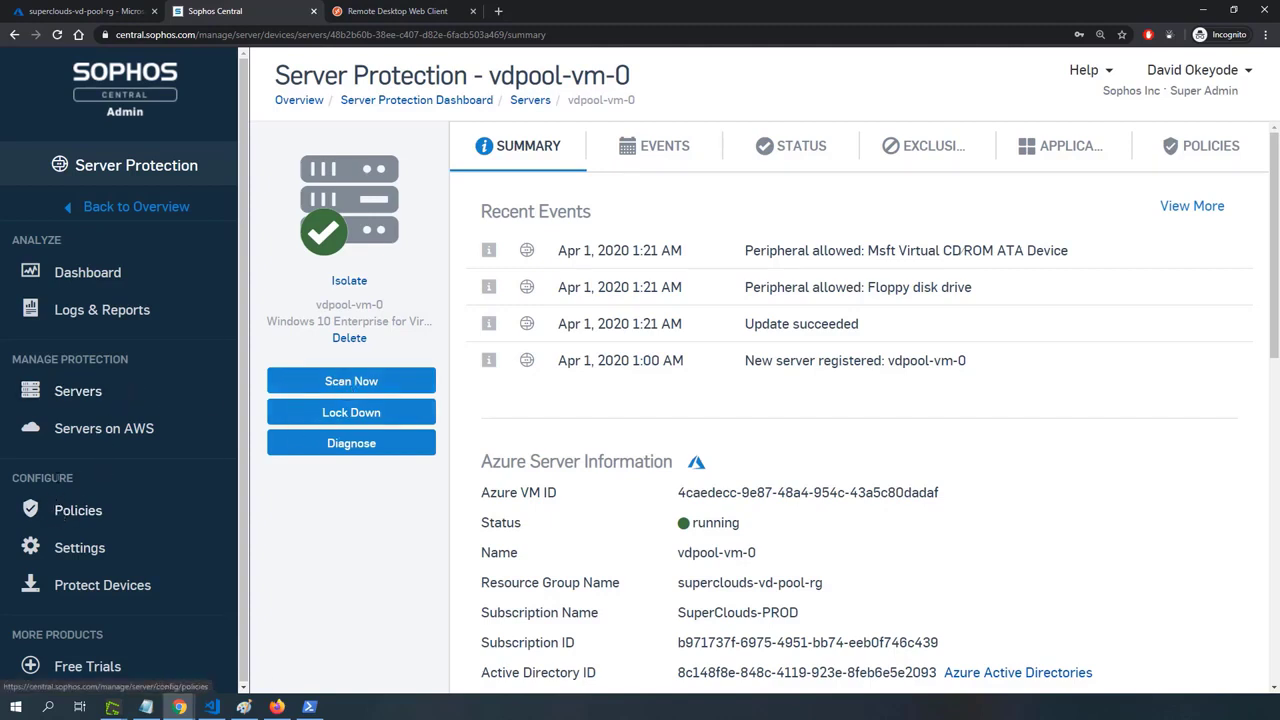
Review the Server Protection base policies from Threat Protection down to Windows Firewall.
{"action": "left_click", "coordinate": [62, 510]}
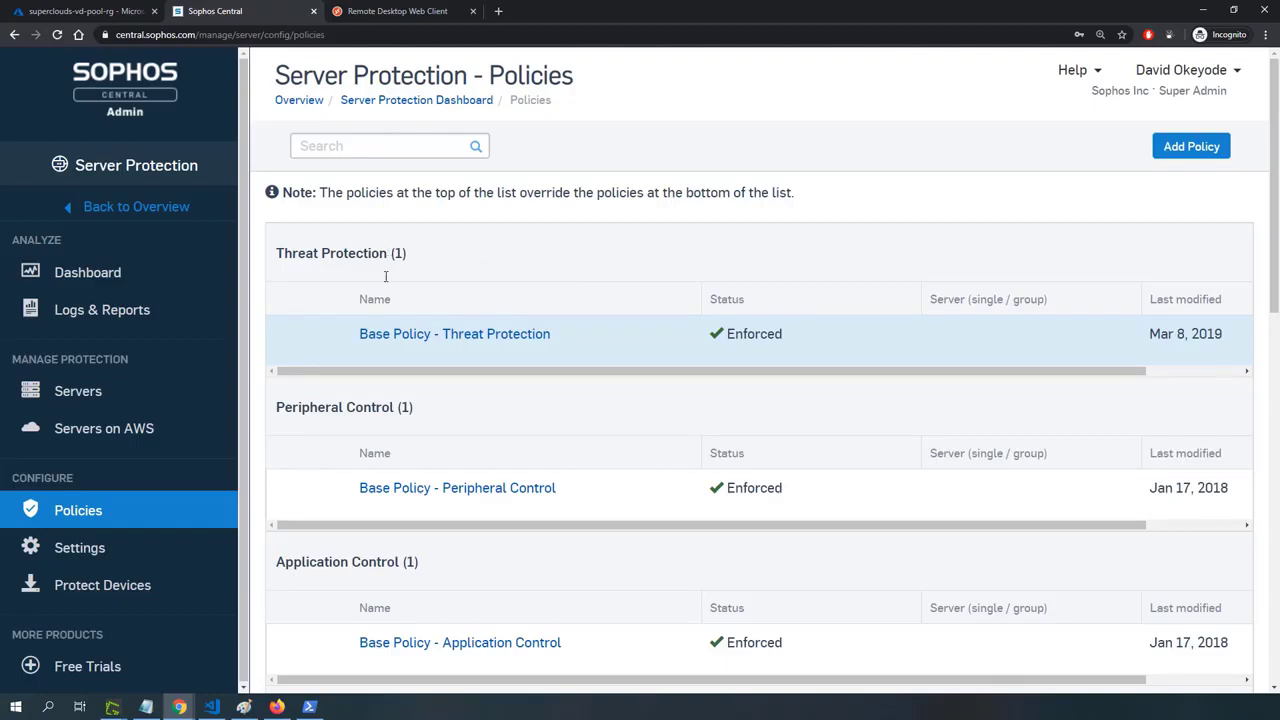
{"action": "scroll", "coordinate": [383, 363], "scroll_direction": "down", "scroll_amount": 2}
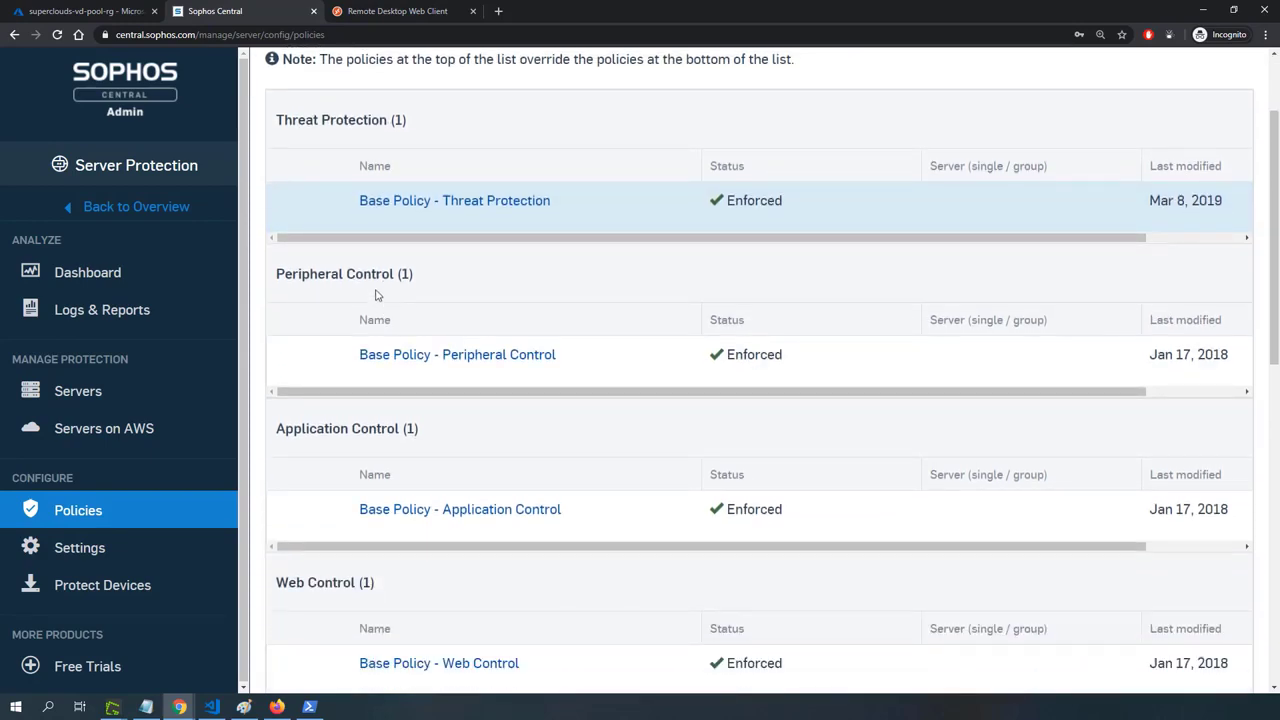
{"action": "scroll", "coordinate": [380, 422], "scroll_direction": "down", "scroll_amount": 4}
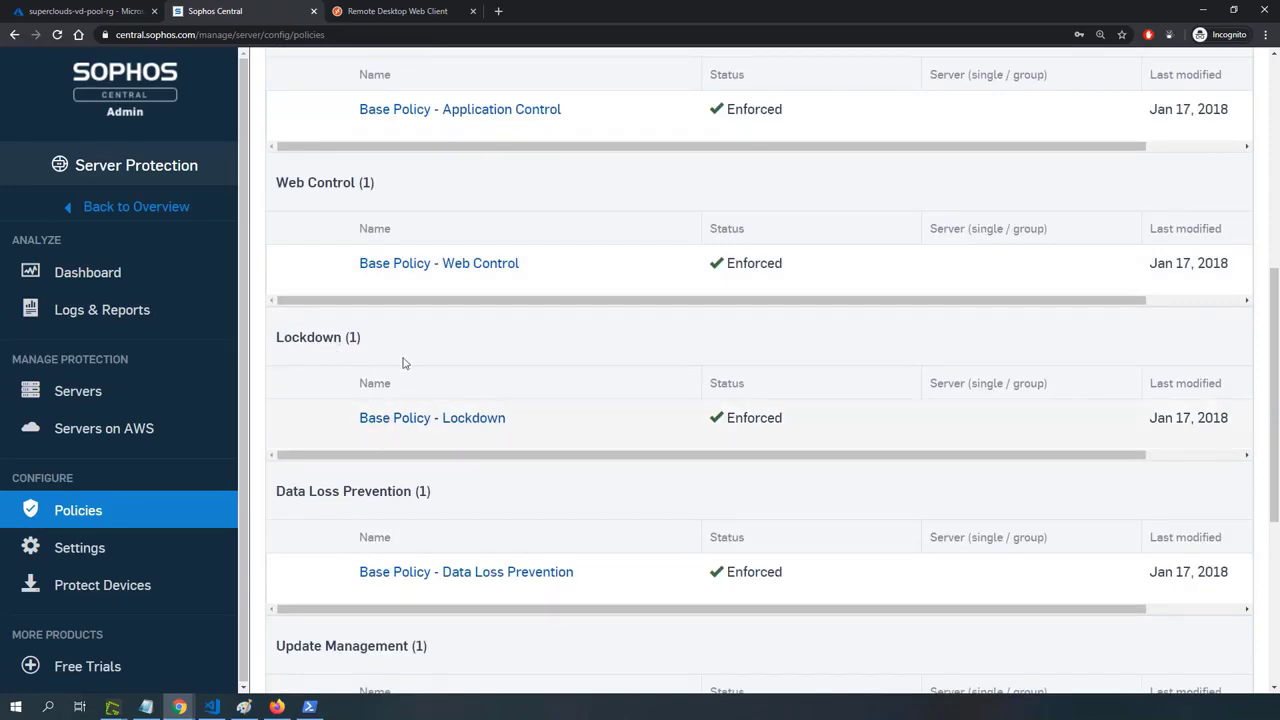
{"action": "scroll", "coordinate": [392, 500], "scroll_direction": "down", "scroll_amount": 2}
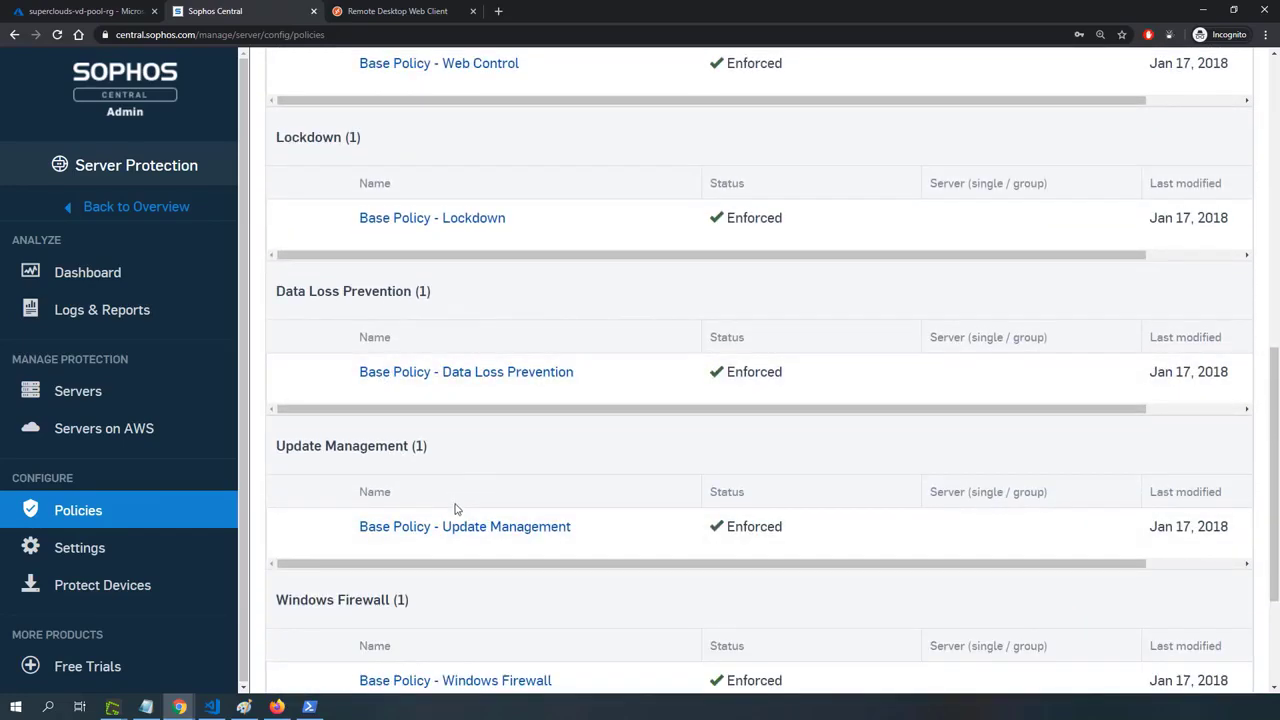
Start a new server policy for the Threat Protection feature and select vdpool-vm-0 among the available servers.
{"action": "scroll", "coordinate": [457, 509], "scroll_direction": "up", "scroll_amount": 3}
{"action": "scroll", "coordinate": [463, 502], "scroll_direction": "up", "scroll_amount": 5}
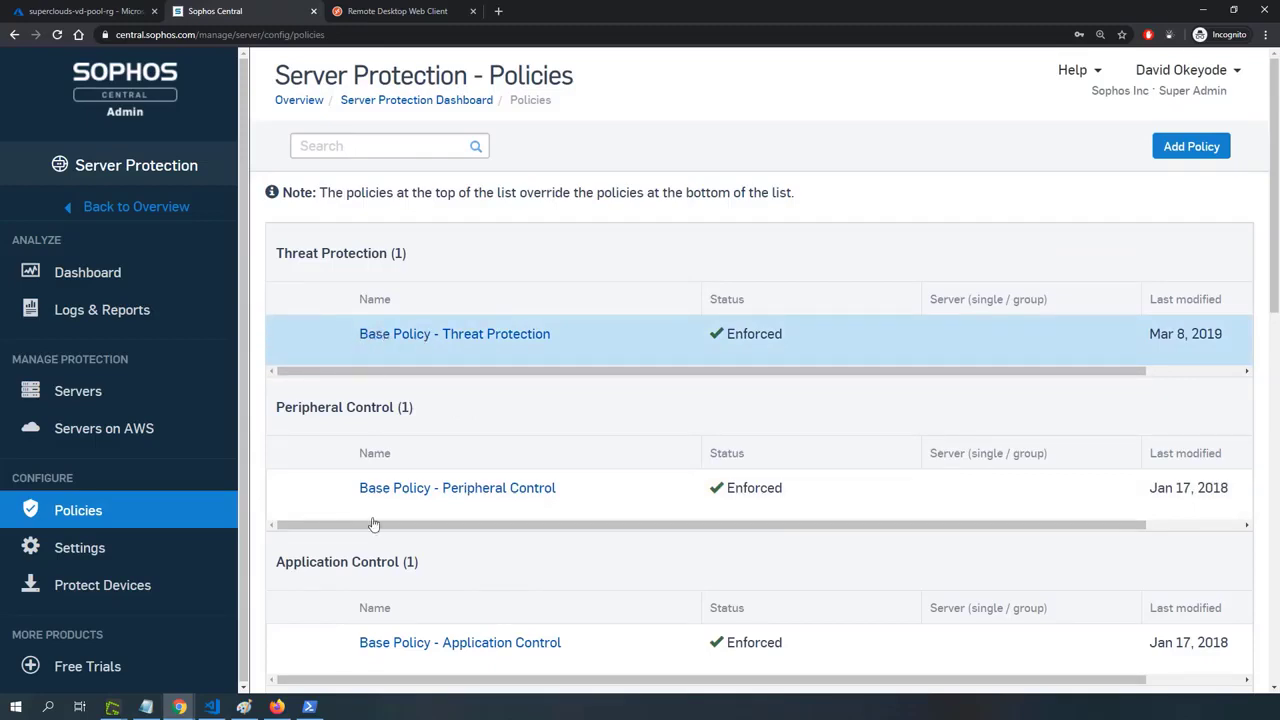
{"action": "left_click", "coordinate": [1180, 148]}
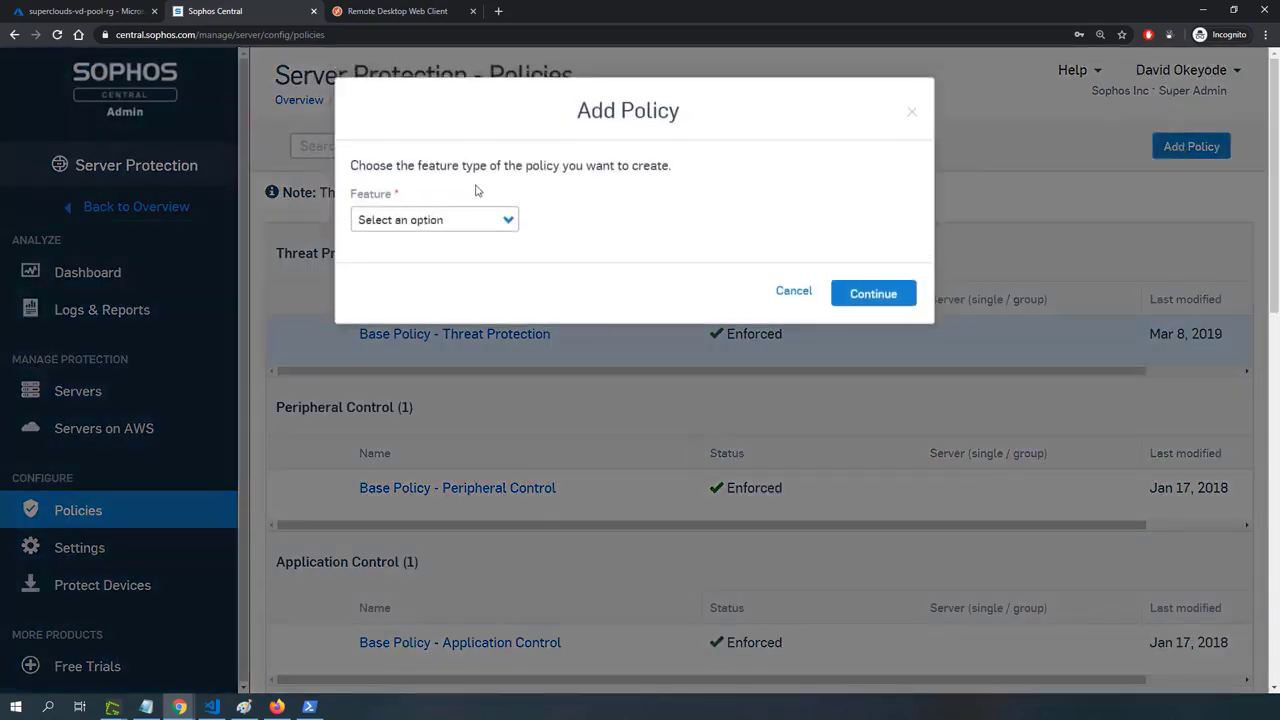
{"action": "left_click", "coordinate": [468, 222]}
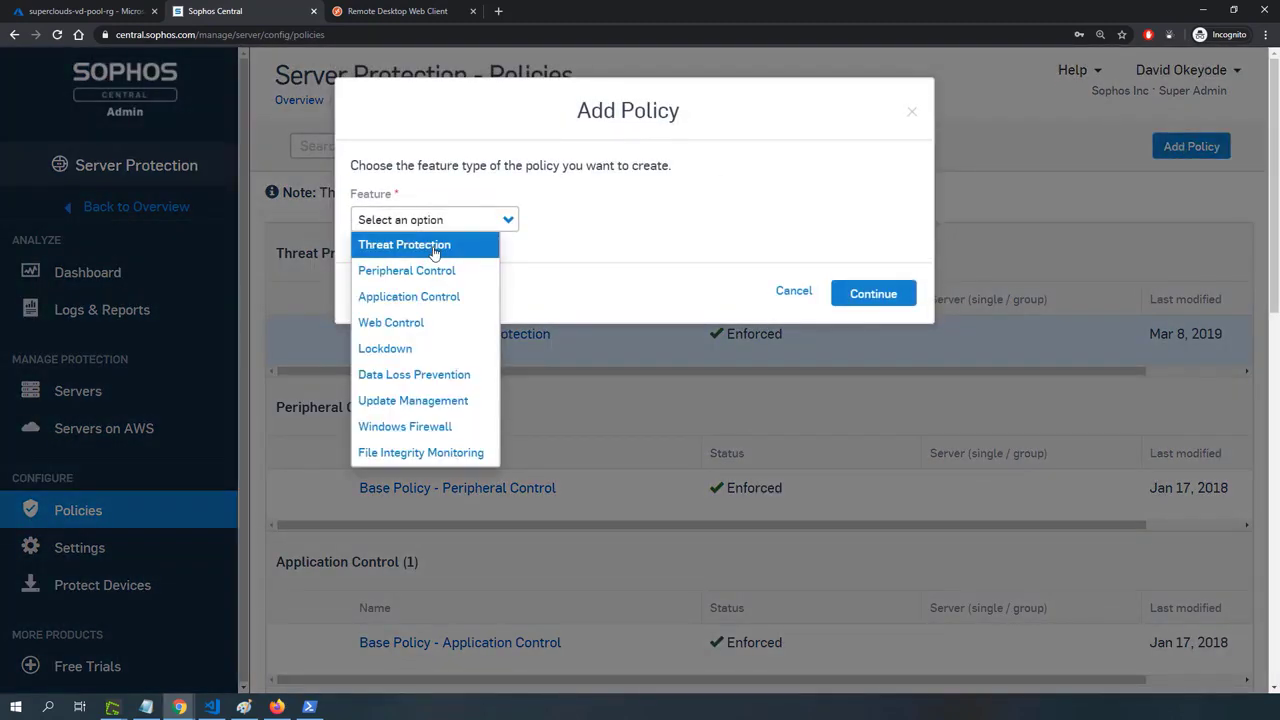
{"action": "left_click", "coordinate": [434, 249]}
{"action": "left_click", "coordinate": [869, 295]}
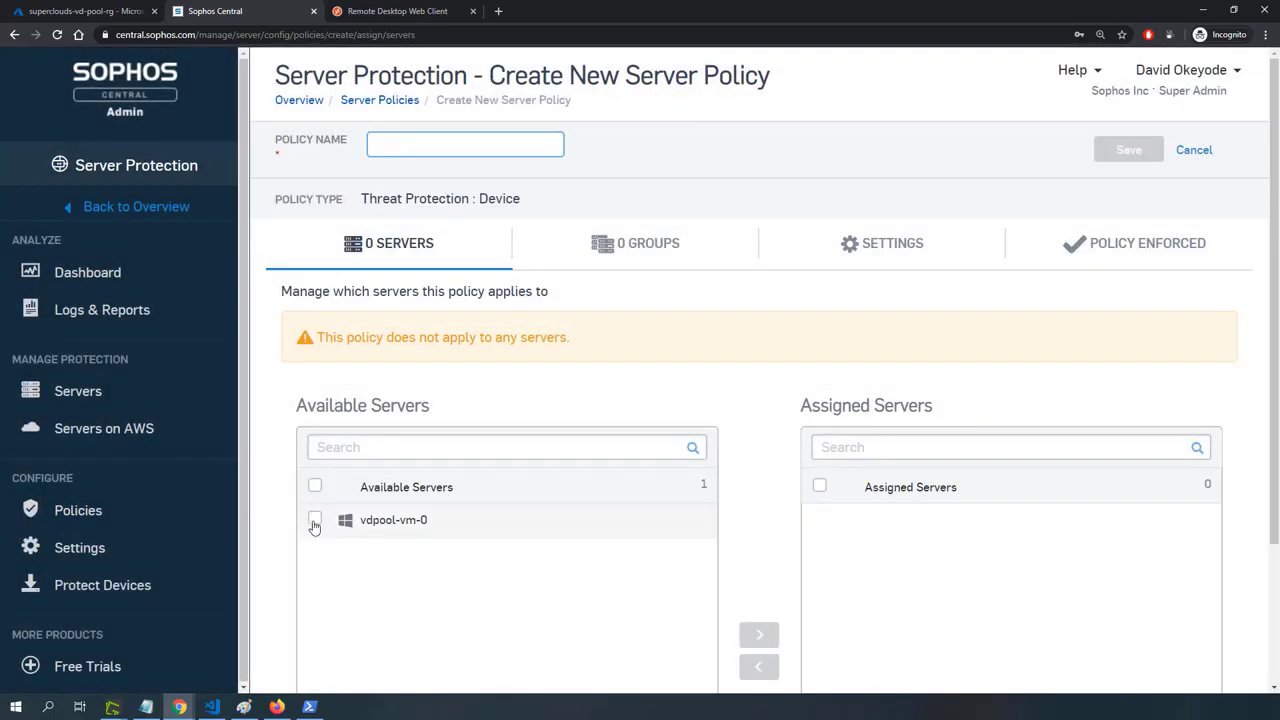
{"action": "left_click", "coordinate": [314, 520]}
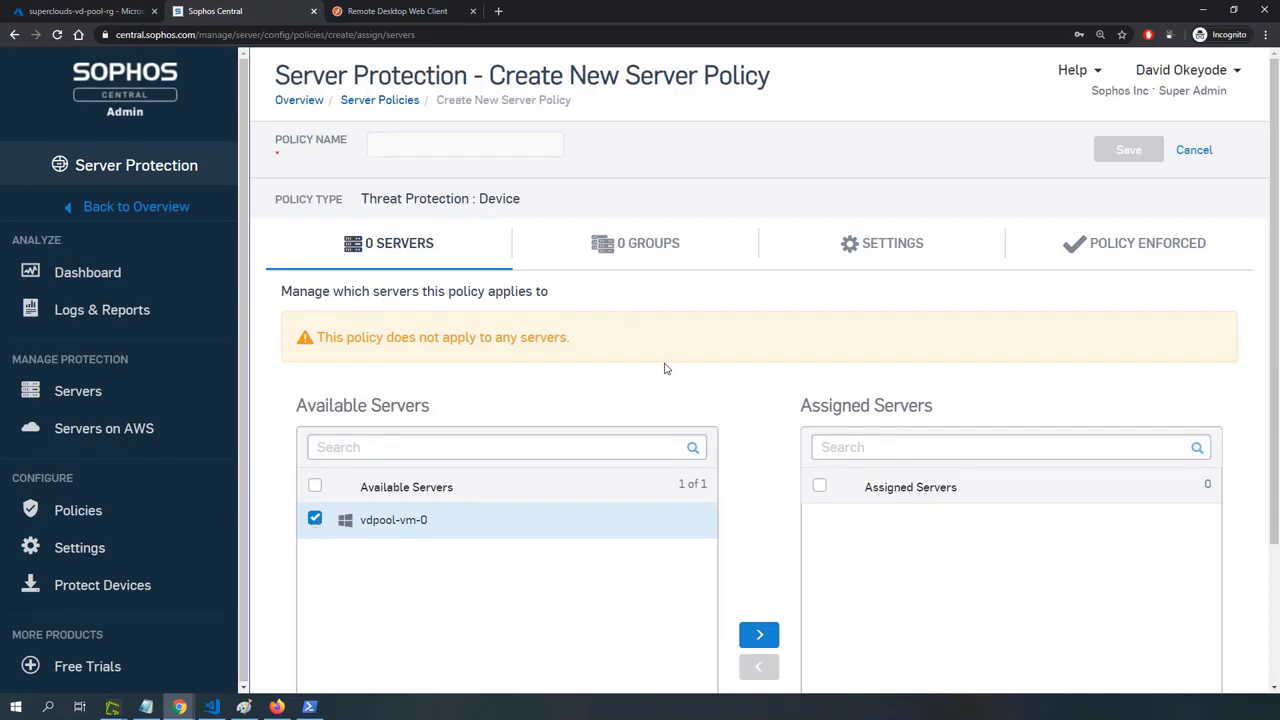
Review the new policy's settings from Runtime Protection down to the Server Protection default settings, and cancel the policy creation.
{"action": "left_click", "coordinate": [870, 243]}
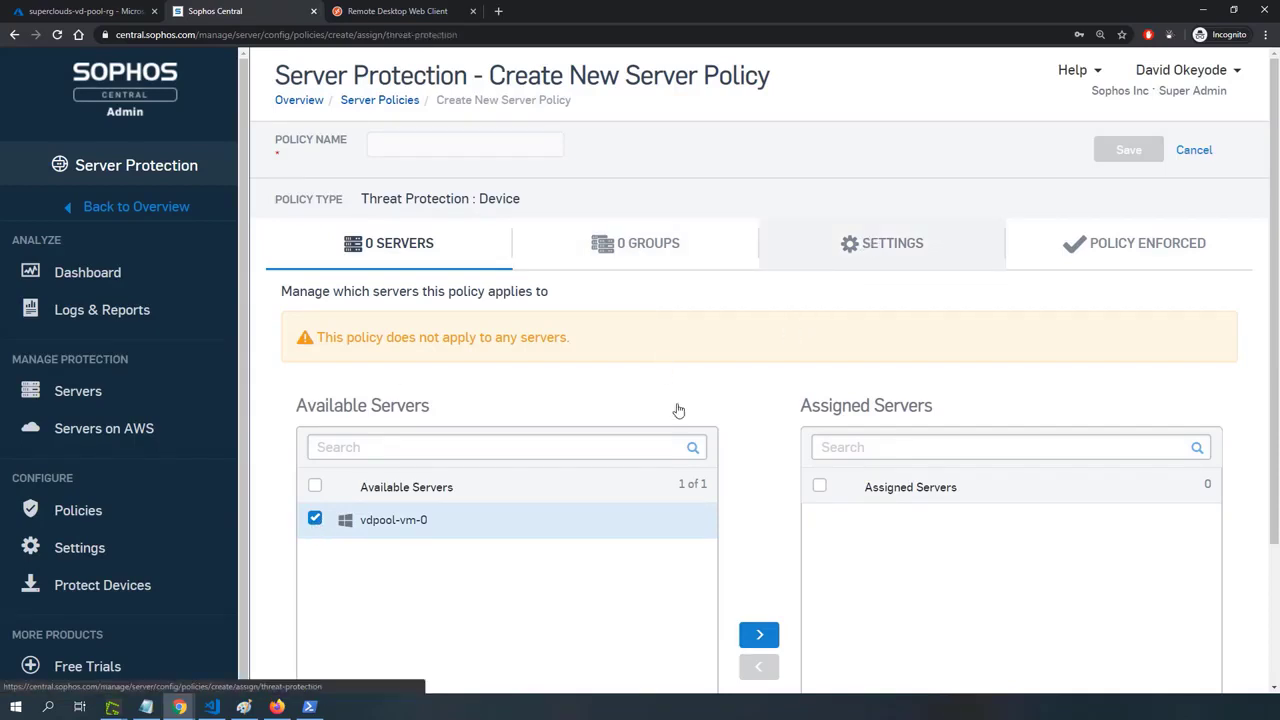
{"action": "scroll", "coordinate": [384, 408], "scroll_direction": "down", "scroll_amount": 1}
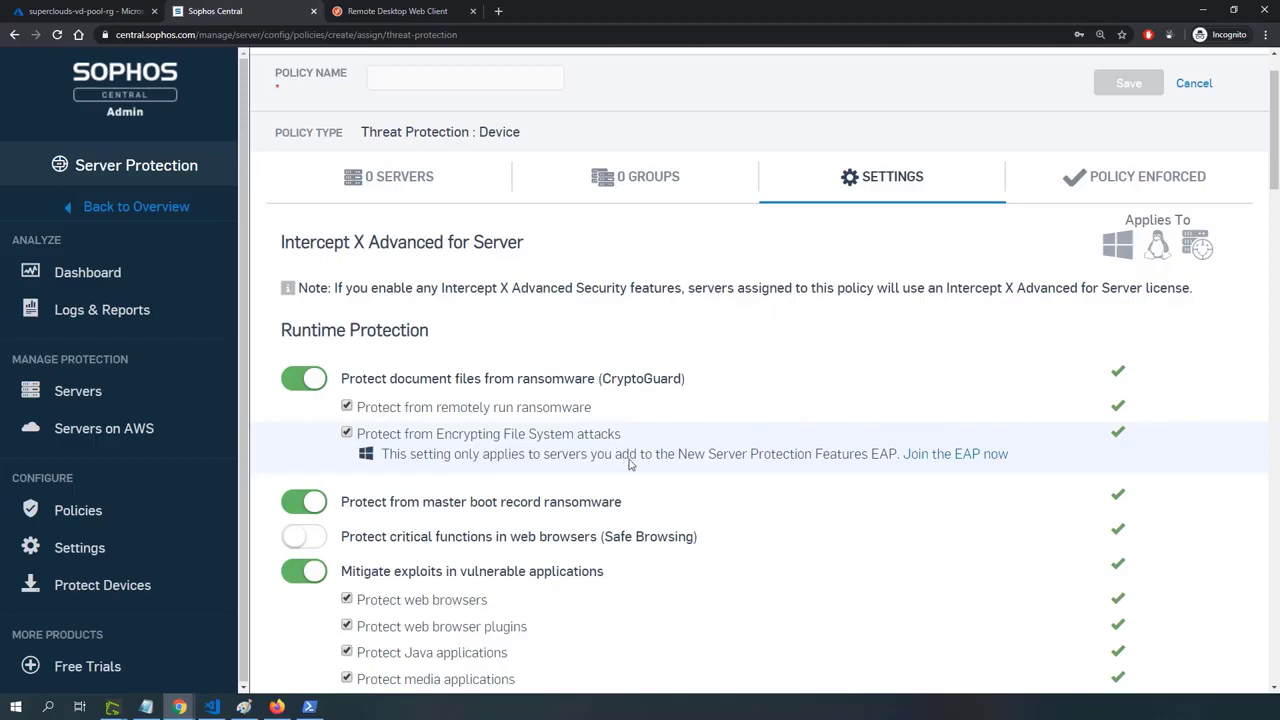
{"action": "scroll", "coordinate": [628, 462], "scroll_direction": "down", "scroll_amount": 1}
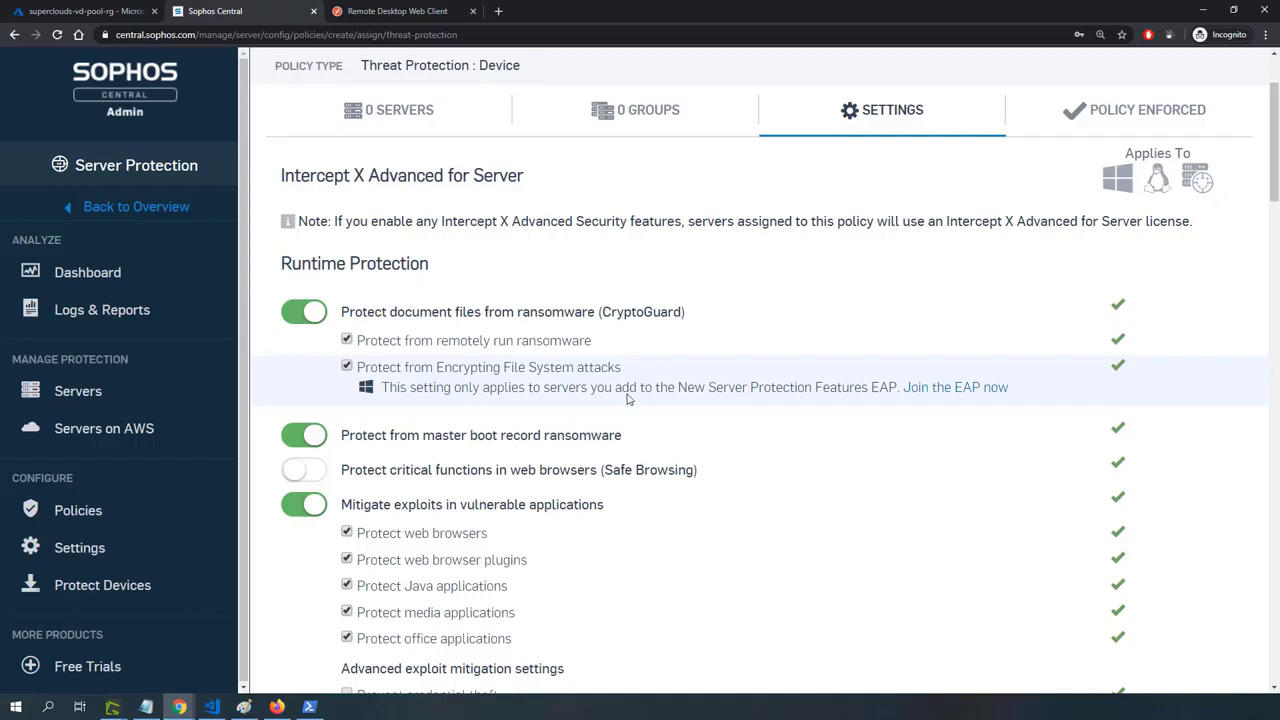
{"action": "double_click", "coordinate": [630, 310]}
{"action": "scroll", "coordinate": [490, 370], "scroll_direction": "down", "scroll_amount": 3}
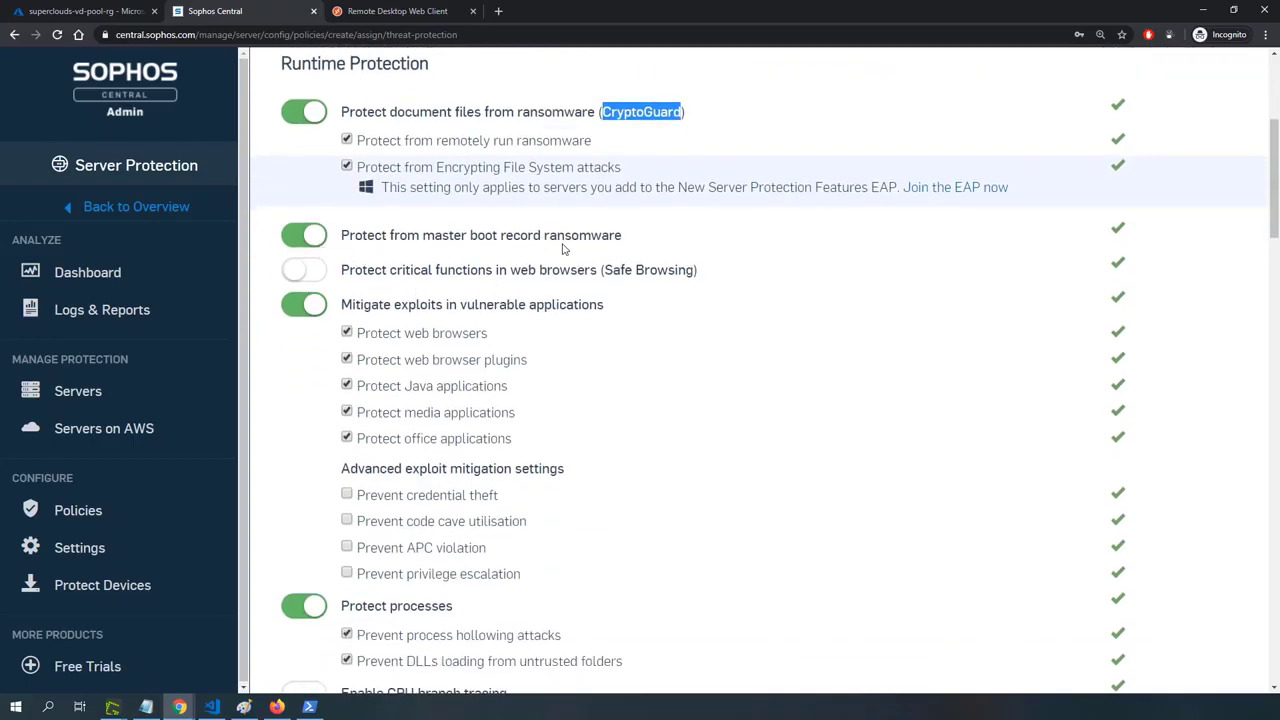
{"action": "scroll", "coordinate": [563, 248], "scroll_direction": "down", "scroll_amount": 4}
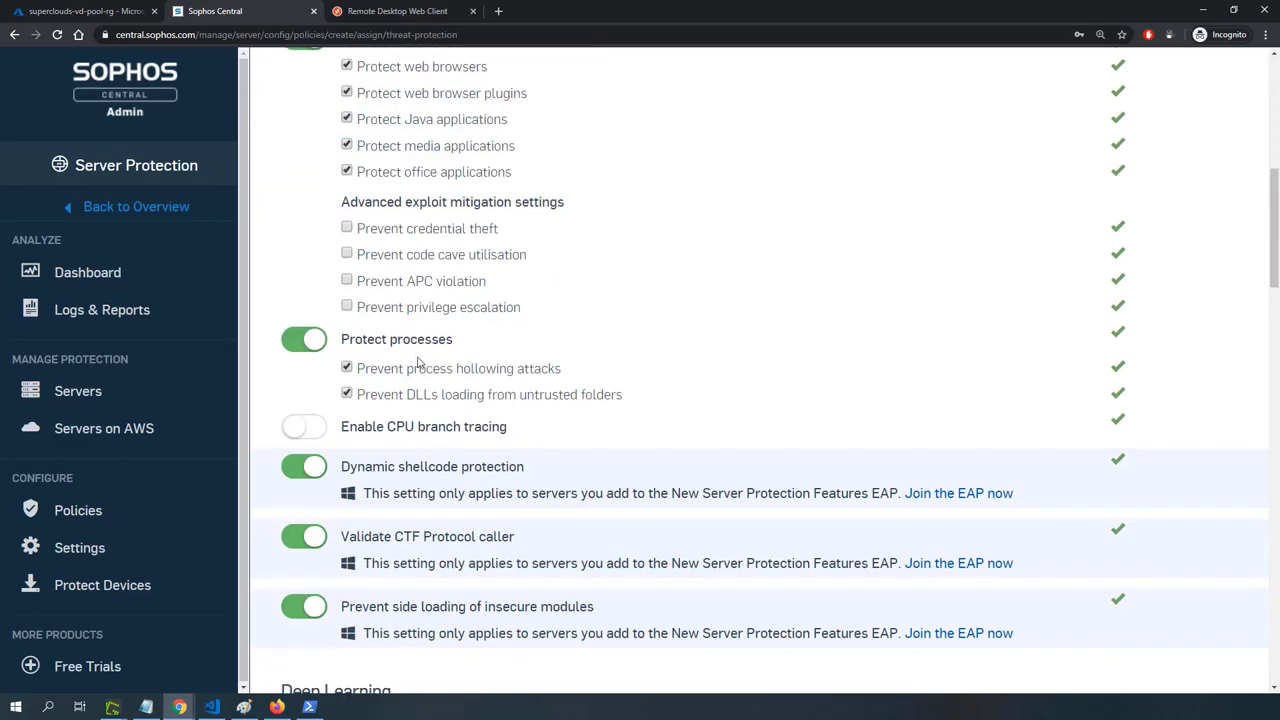
{"action": "scroll", "coordinate": [420, 365], "scroll_direction": "down", "scroll_amount": 4}
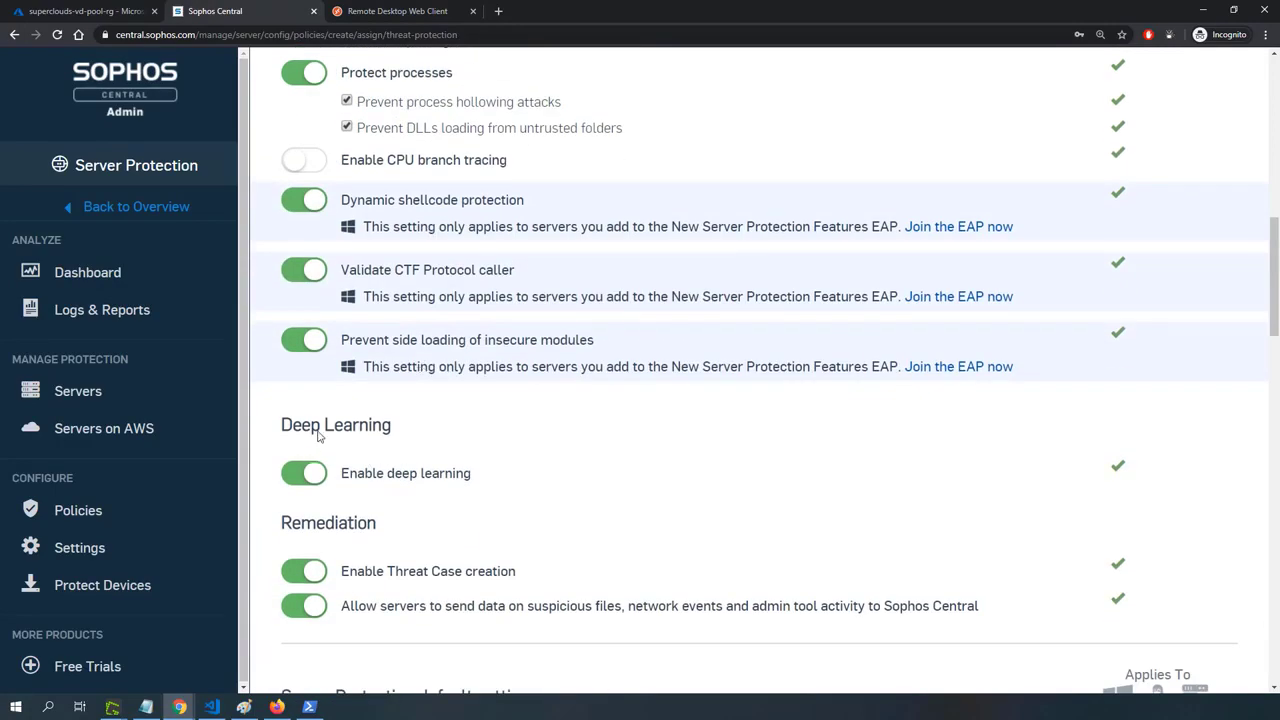
{"action": "scroll", "coordinate": [303, 480], "scroll_direction": "down", "scroll_amount": 3}
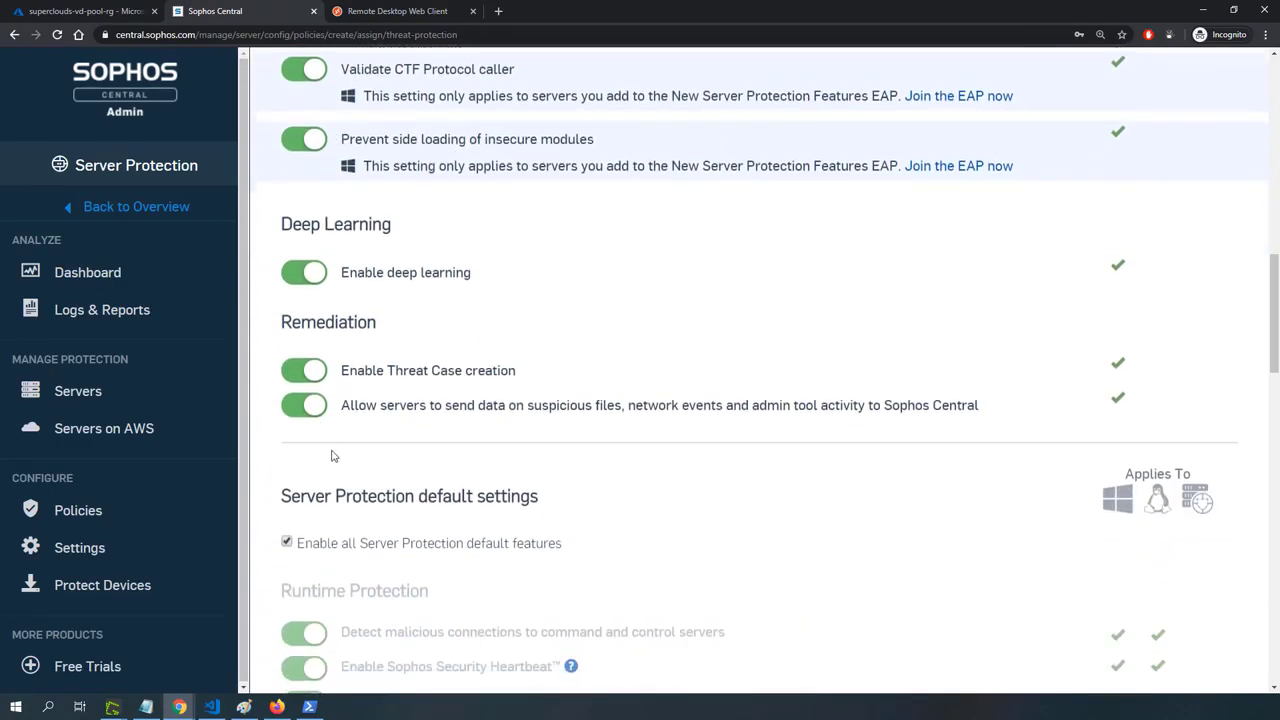
{"action": "scroll", "coordinate": [333, 456], "scroll_direction": "down", "scroll_amount": 2}
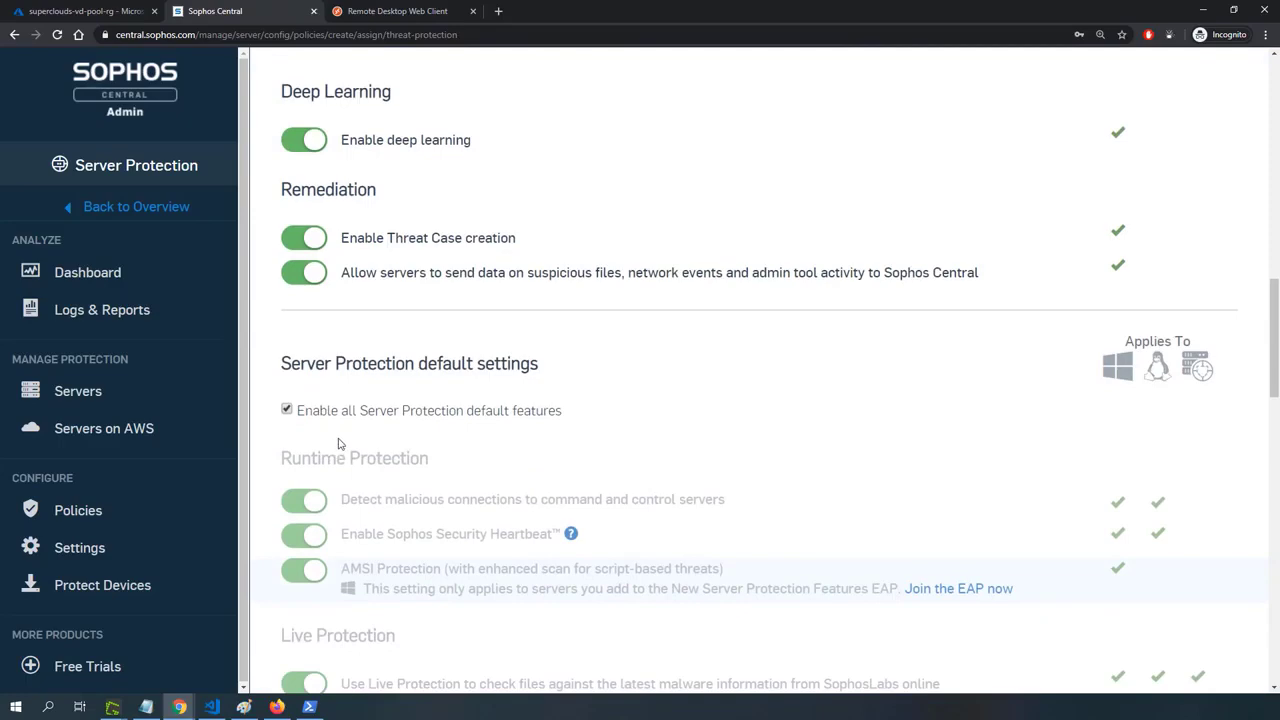
{"action": "scroll", "coordinate": [346, 423], "scroll_direction": "up", "scroll_amount": 10}
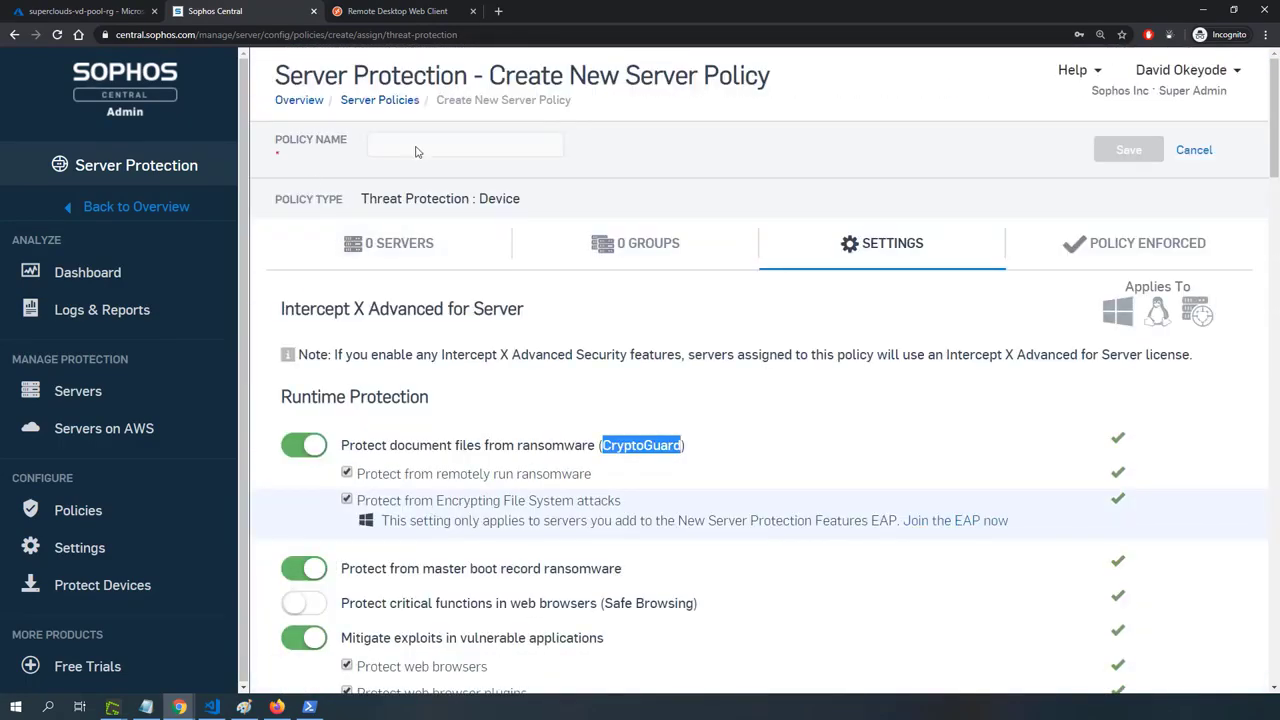
{"action": "left_click", "coordinate": [1205, 151]}
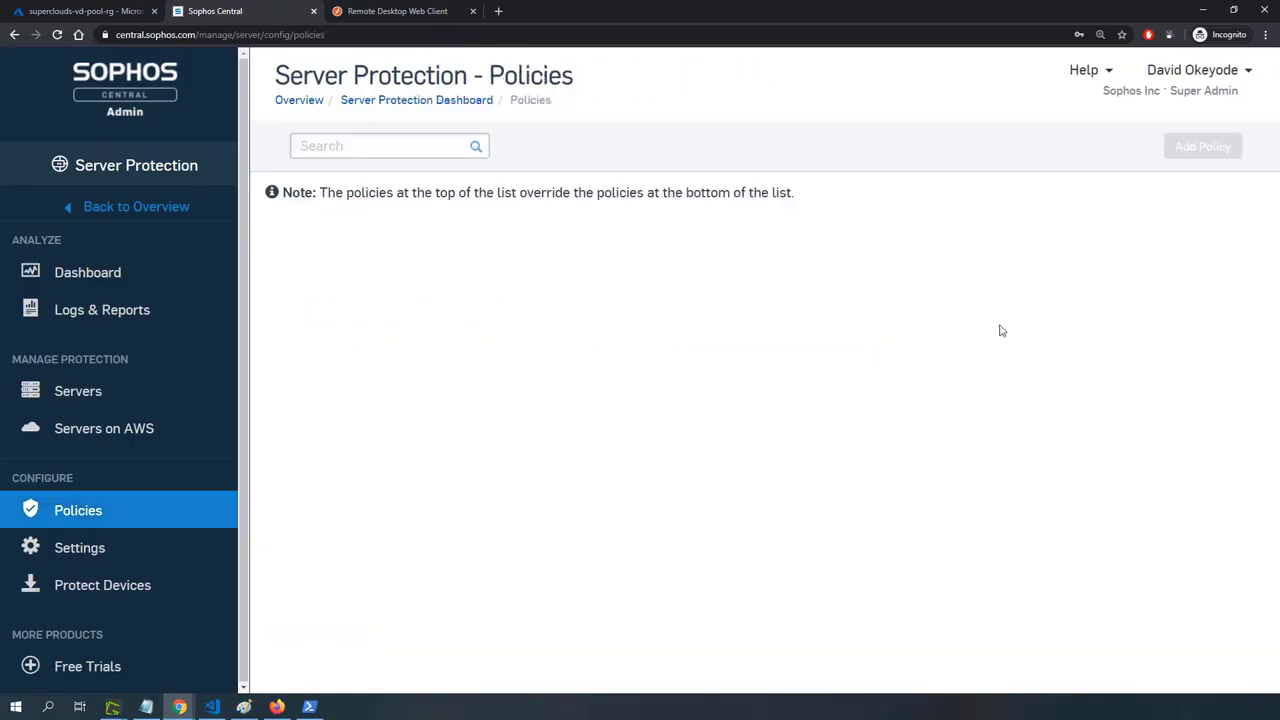